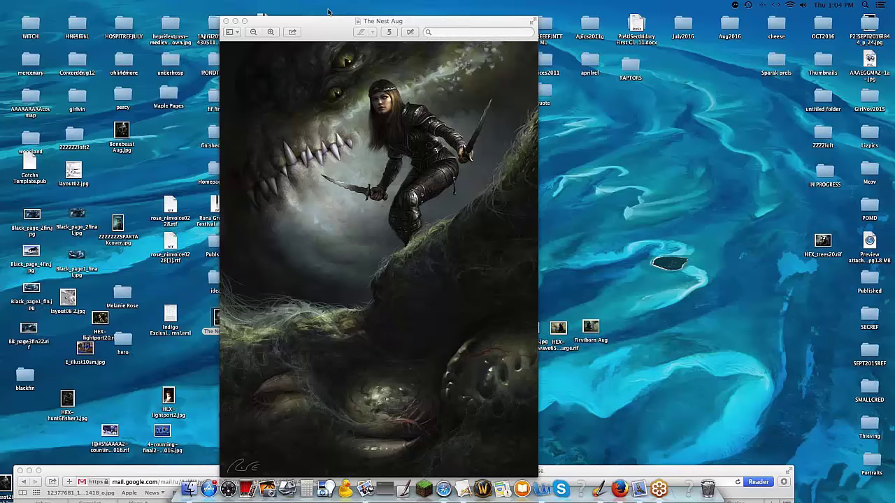
- Close the Nest Aug image, then open Firstborn Aug from the desktop in a smaller window moved clear of the remaining image files
drag(327, 21, 295, 29)
click(195, 28)
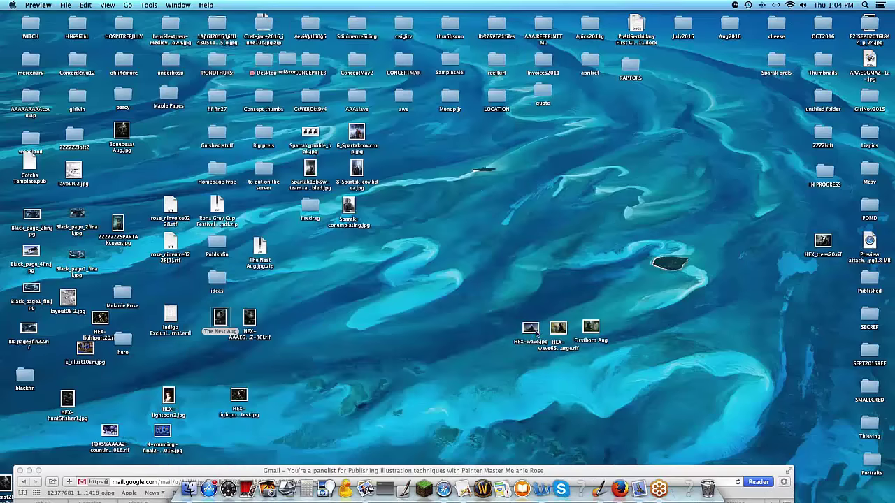
double_click(590, 327)
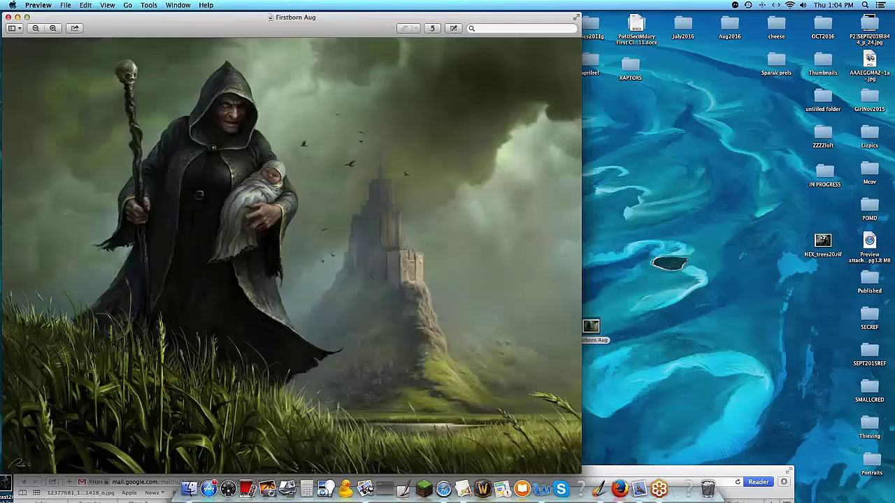
drag(156, 24, 289, 26)
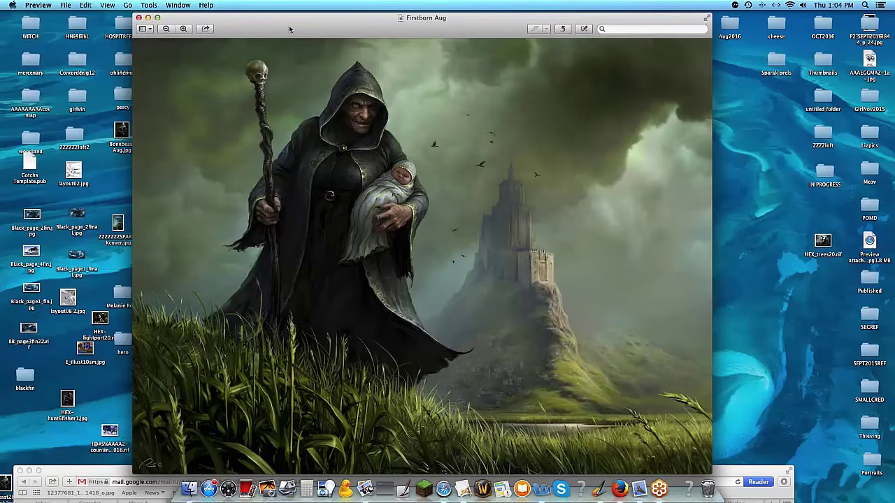
drag(710, 472, 547, 299)
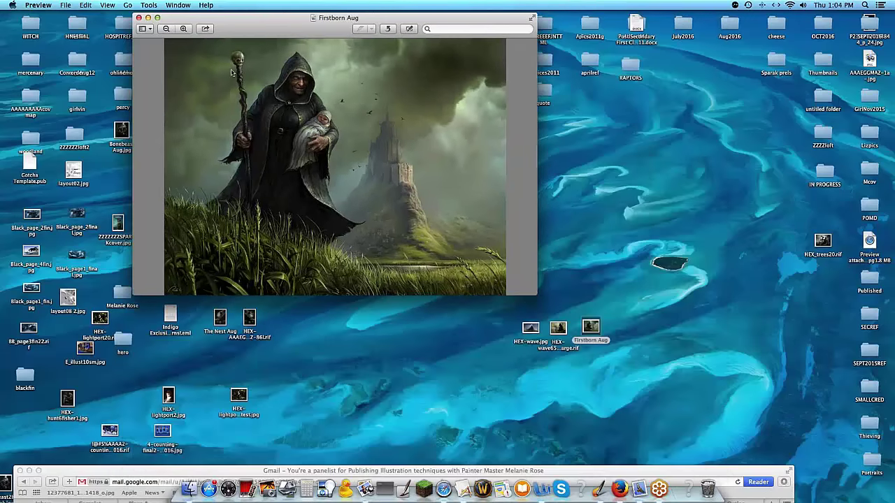
drag(215, 28, 118, 164)
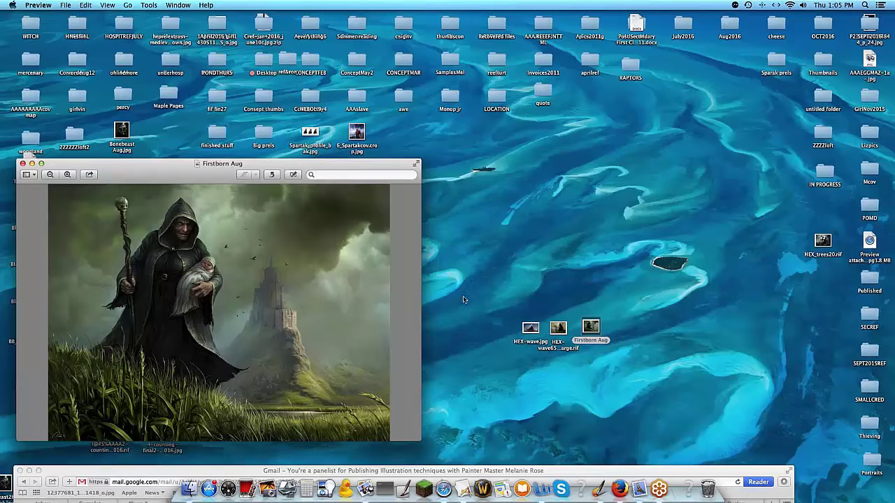
- Open HEX-wave.jpg beside the Firstborn Aug image and dismiss Corel Painter 12's request for permission to make changes
click(531, 329)
double_click(530, 329)
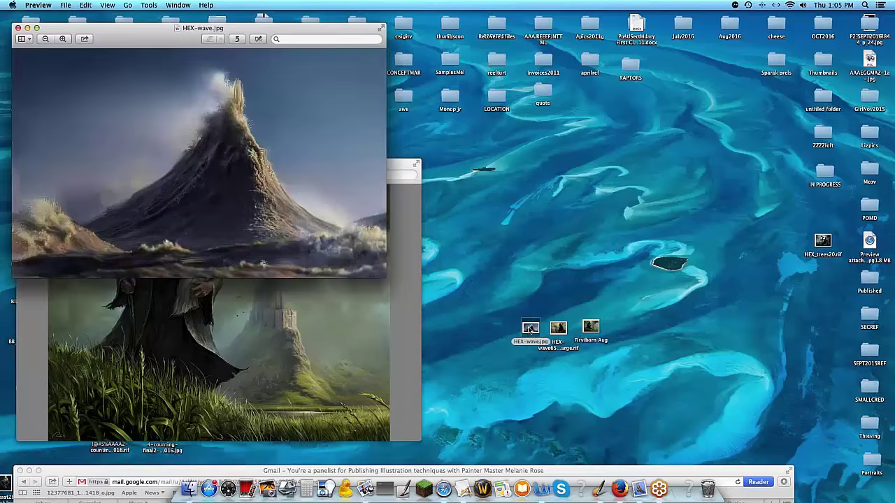
drag(119, 36, 448, 26)
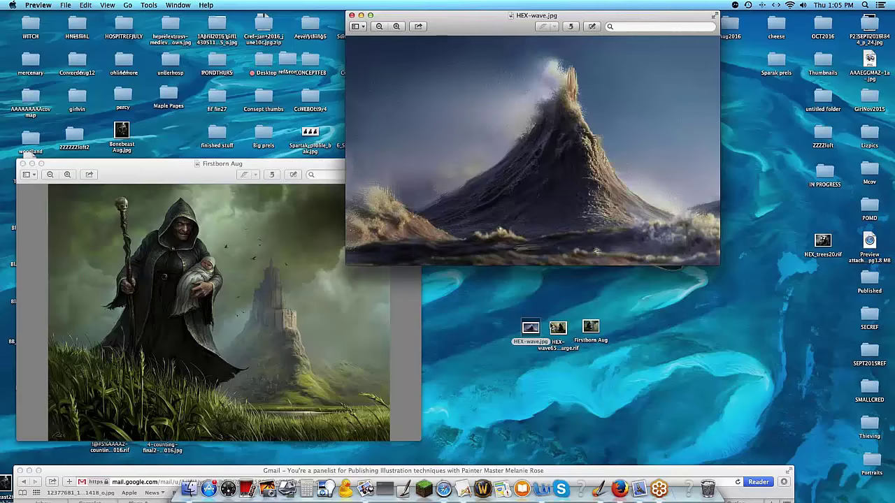
click(552, 371)
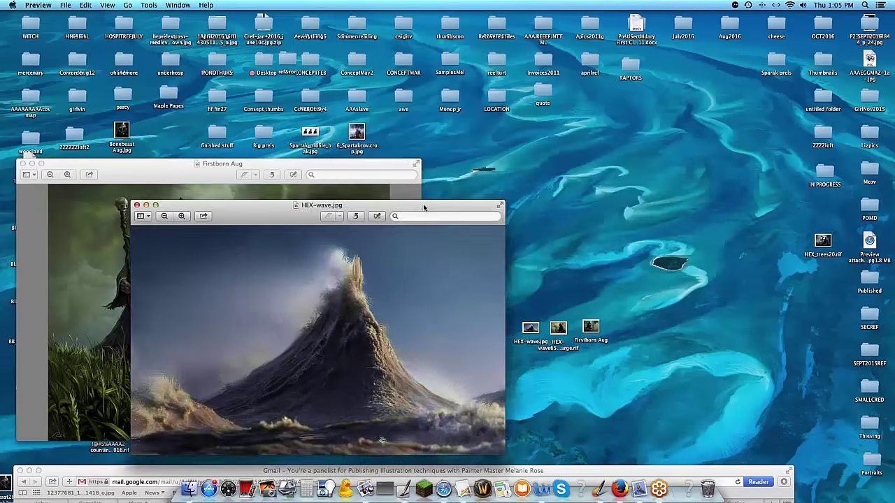
mouse_move(460, 204)
mouse_down()
mouse_move(385, 206)
mouse_move(463, 201)
mouse_move(678, 22)
mouse_up()
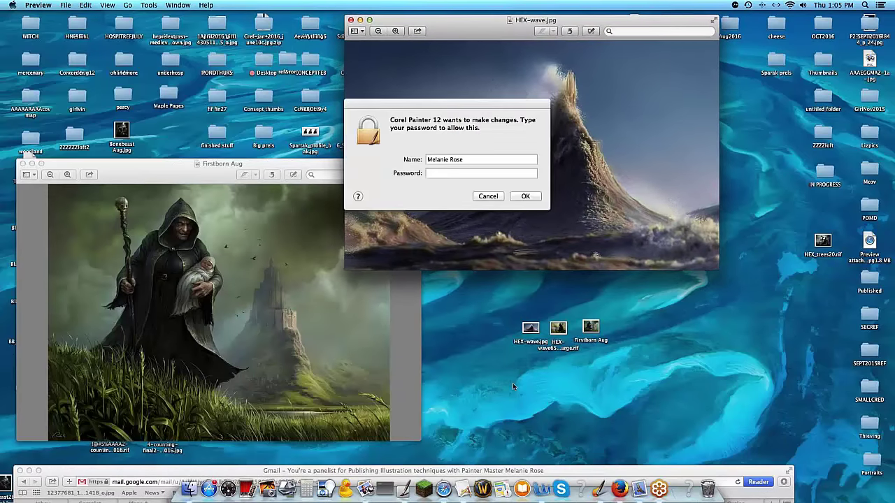
click(483, 198)
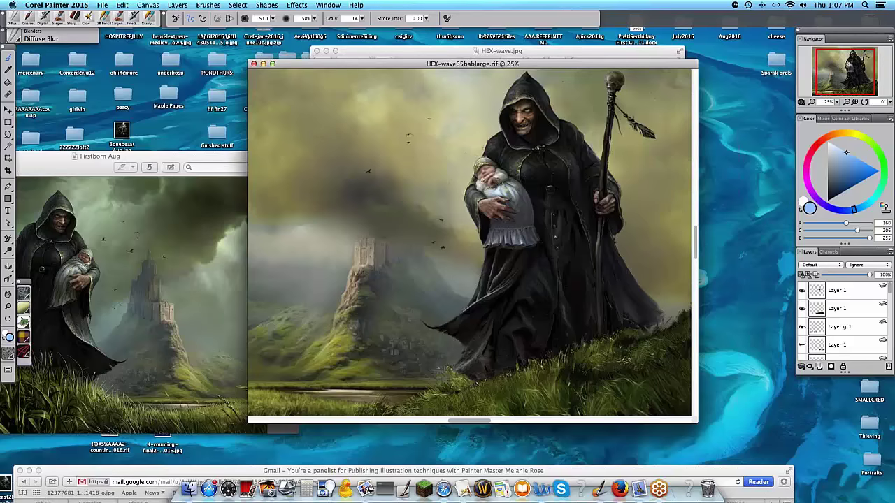
- Switch to HEX-wave65bablarge.rif in Corel Painter 2015 and toggle the second Layer 1 off and on to compare the foreground grass
click(802, 23)
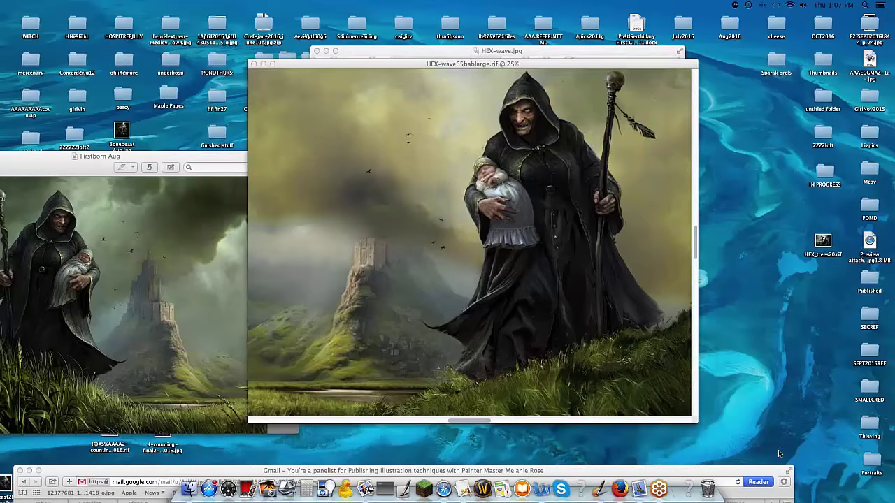
click(622, 64)
drag(622, 63, 611, 42)
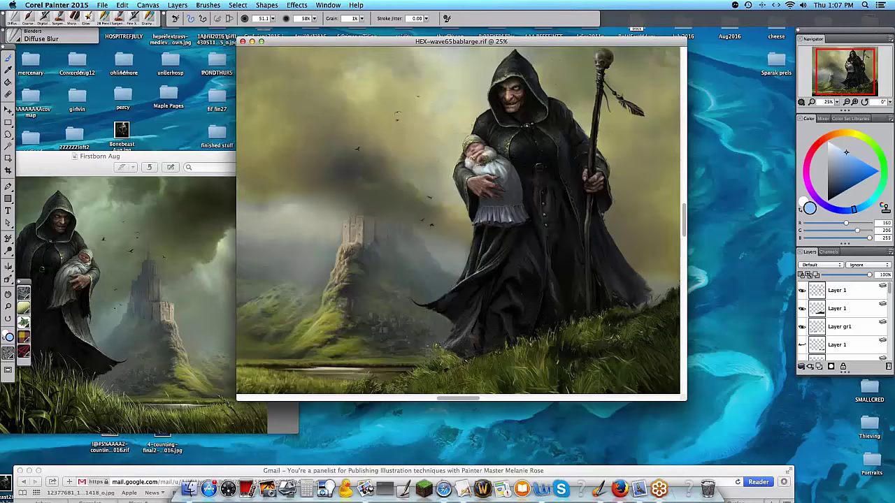
click(802, 311)
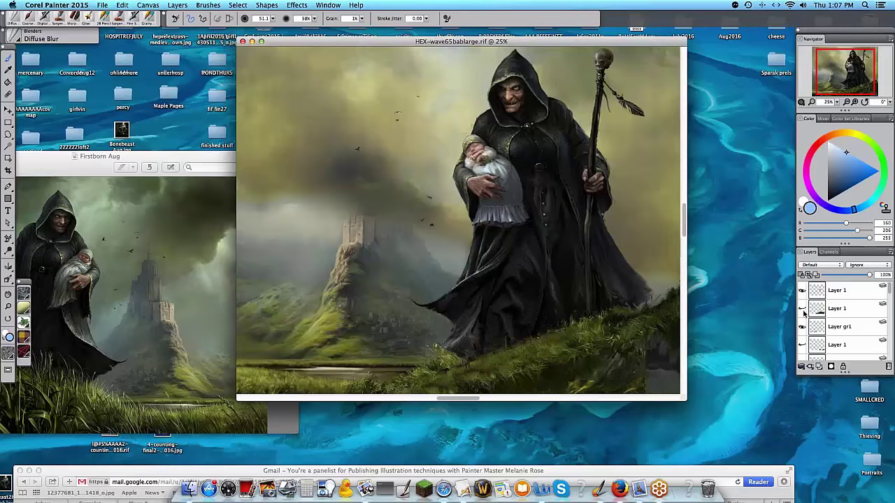
click(802, 310)
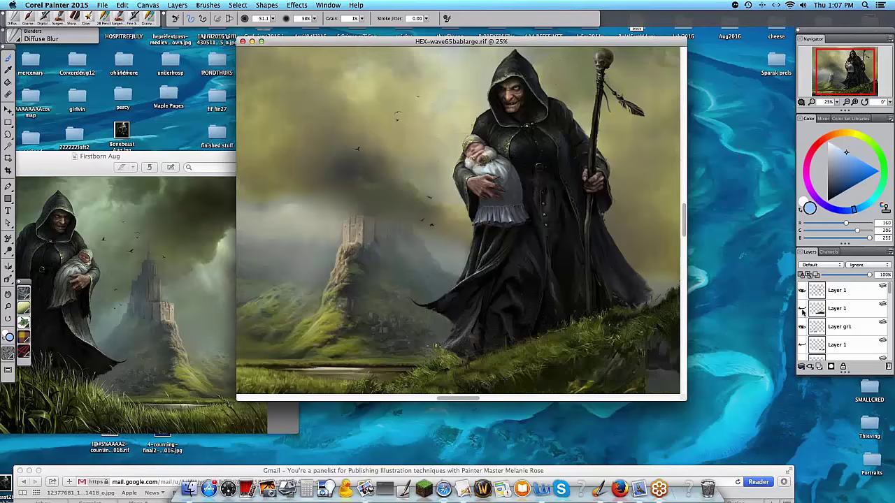
click(802, 311)
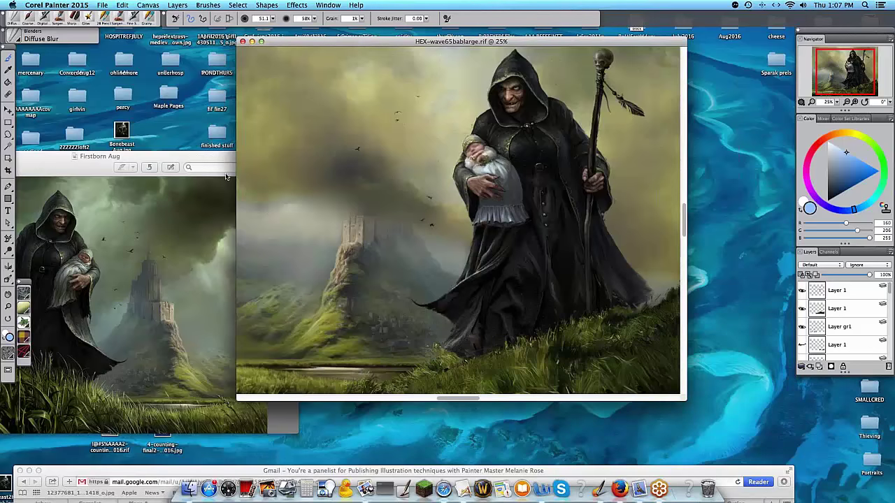
- Bring the Firstborn Aug image to the front and enlarge its window to compare it with the Painter version
drag(226, 177, 351, 98)
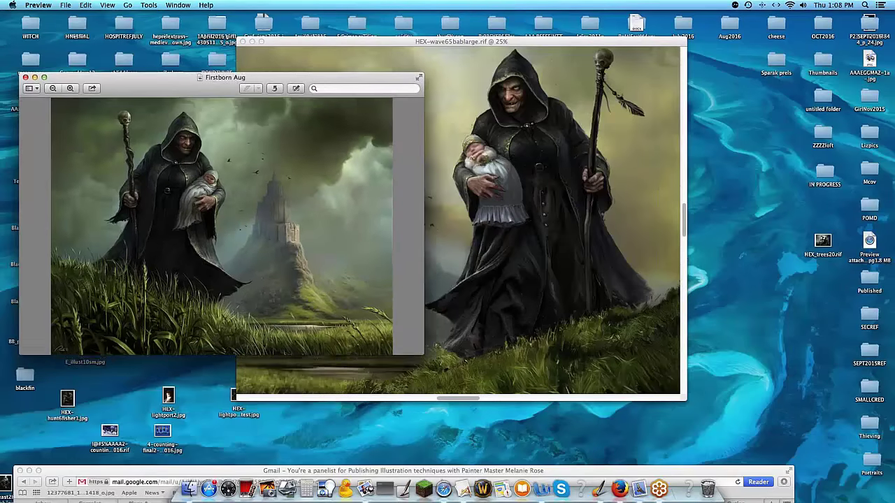
mouse_move(423, 354)
mouse_down()
mouse_move(565, 443)
mouse_move(662, 445)
mouse_up()
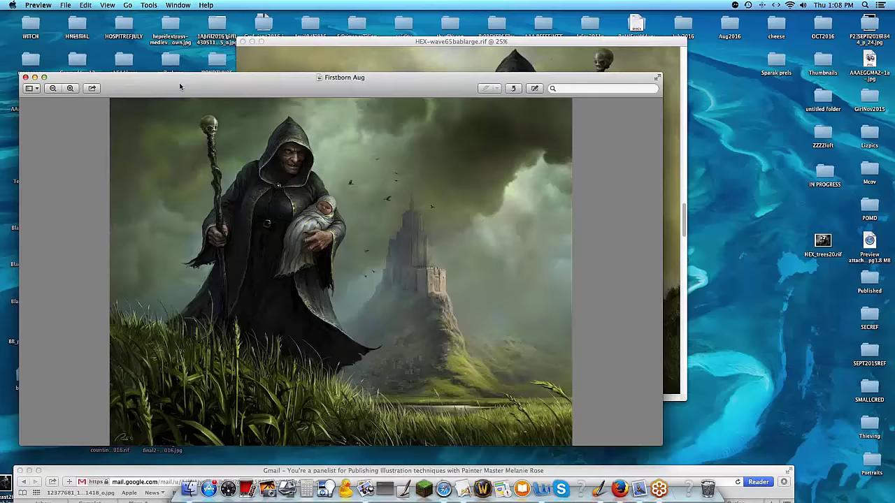
drag(180, 86, 318, 25)
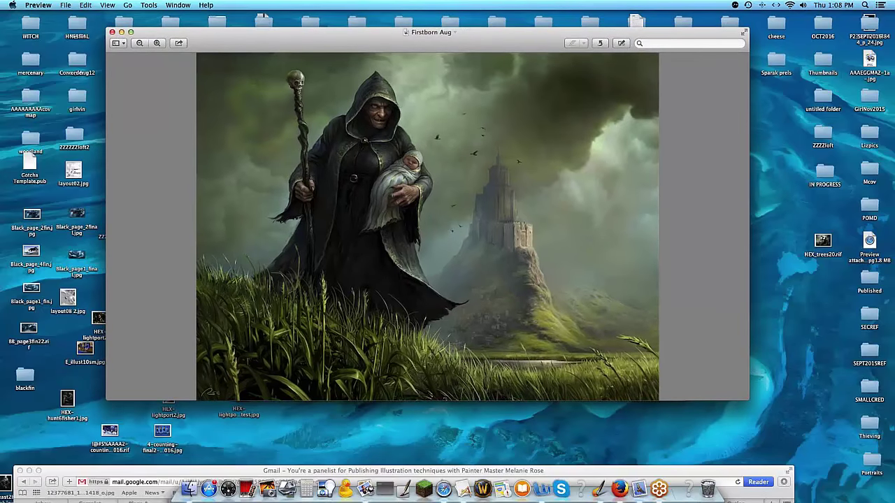
drag(235, 39, 211, 99)
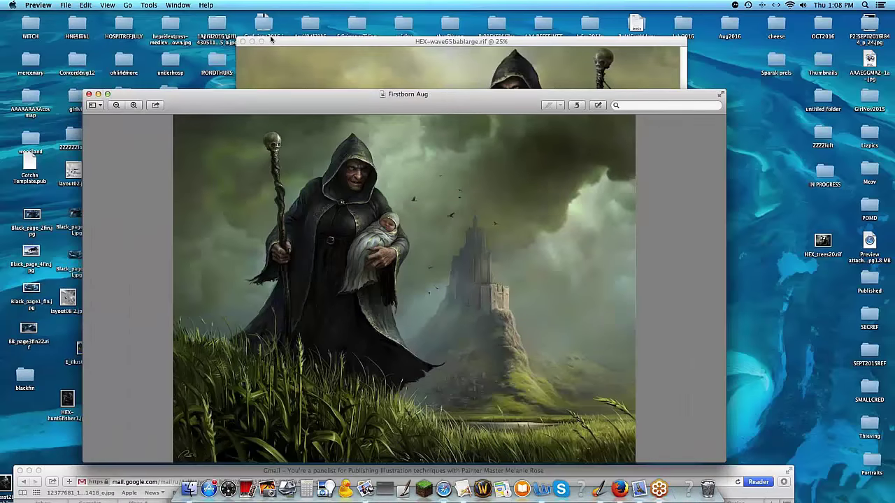
- Close the HEX-wave65bablarge.rif document without saving its changes
click(272, 40)
click(243, 41)
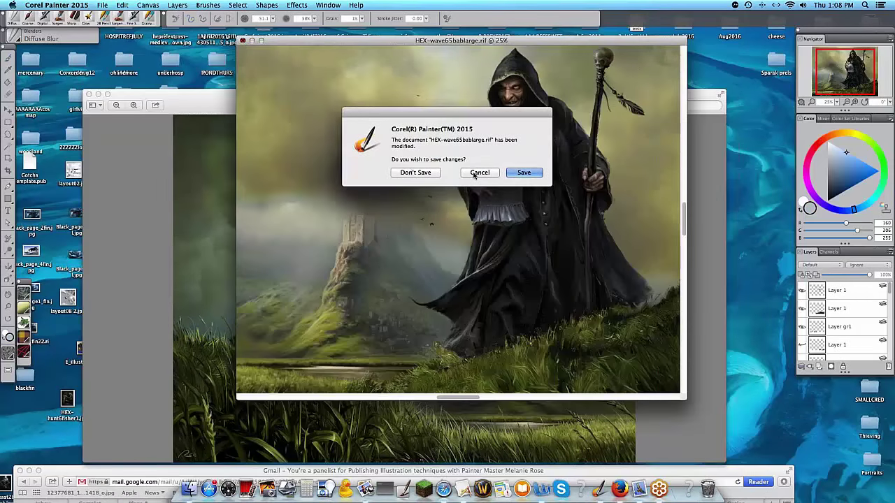
click(407, 173)
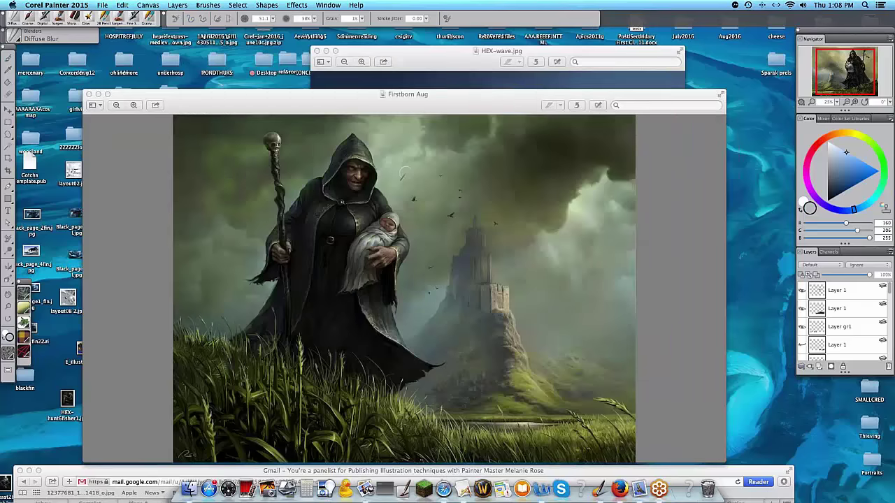
- Show the Firstborn Aug image in front of HEX-wave.jpg, then close the open image windows
drag(315, 107, 177, 186)
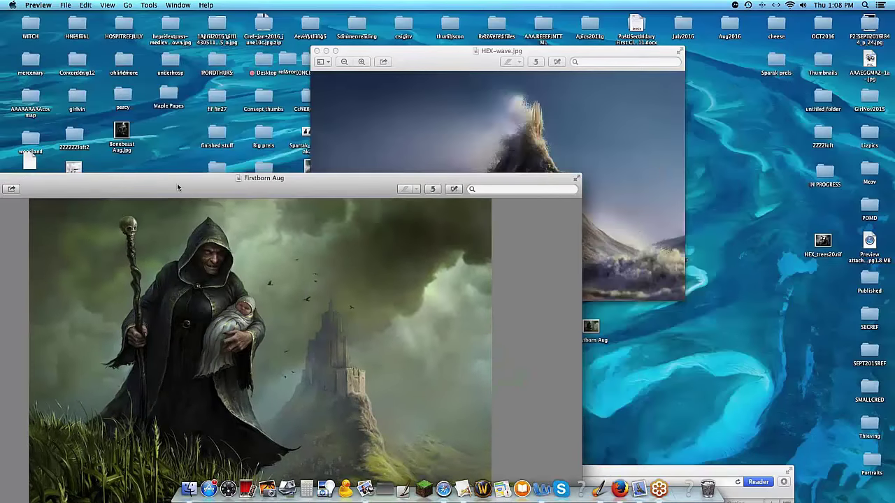
double_click(177, 183)
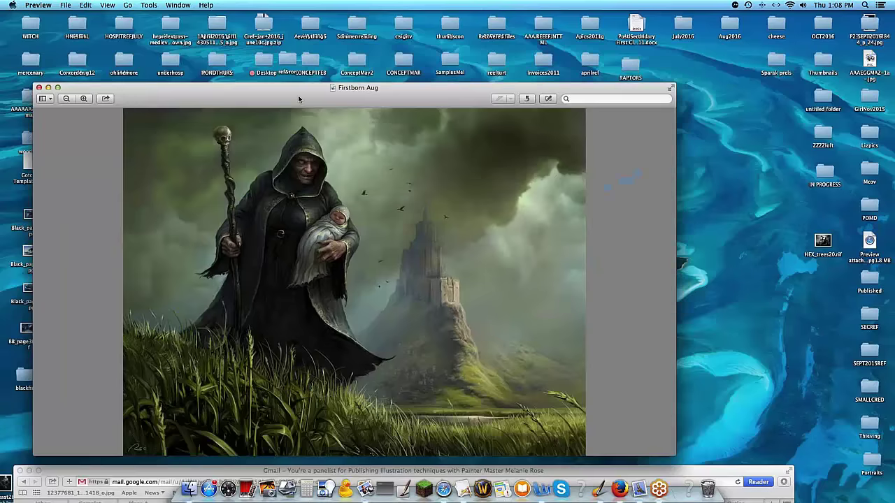
drag(298, 96, 354, 51)
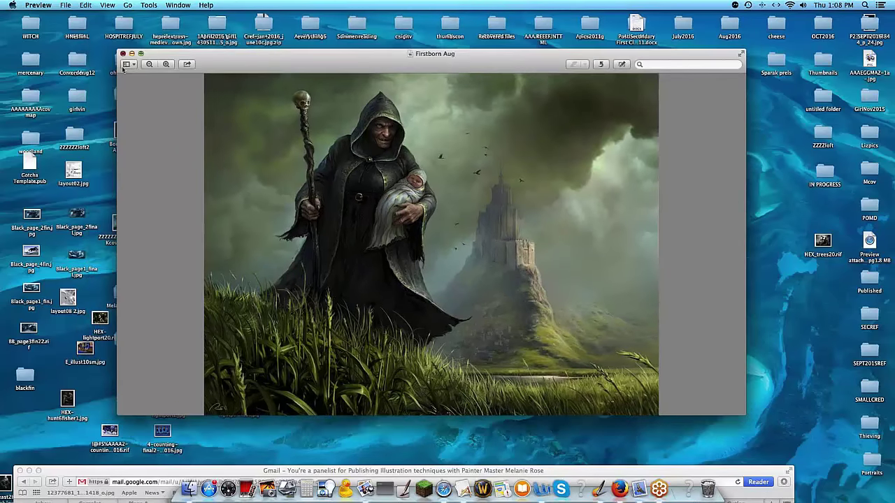
key(super+w)
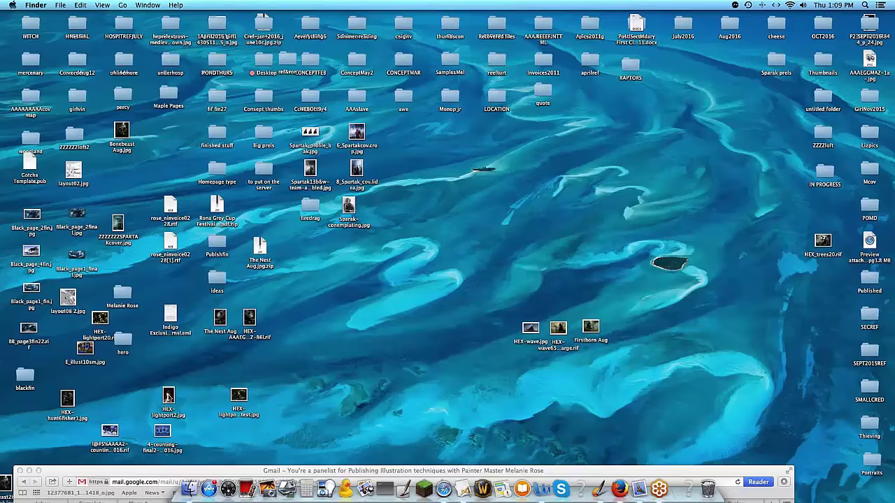
- View HEX-lightport2.jpg and HEX-lightport23test.jpg side by side to compare the lighting reference with the painting, then close both
double_click(168, 397)
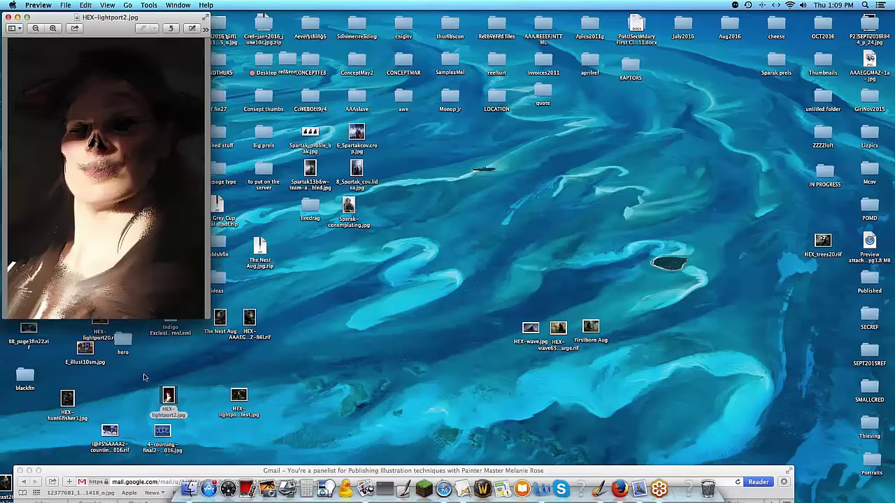
click(239, 396)
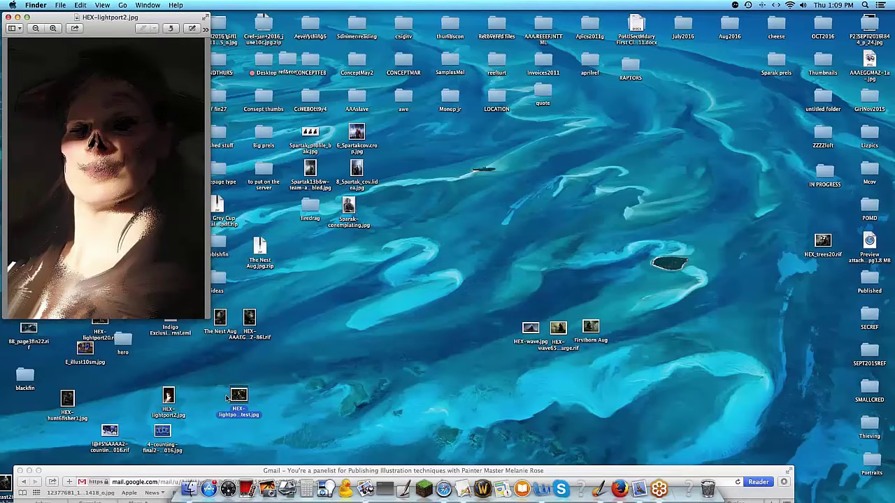
key(space)
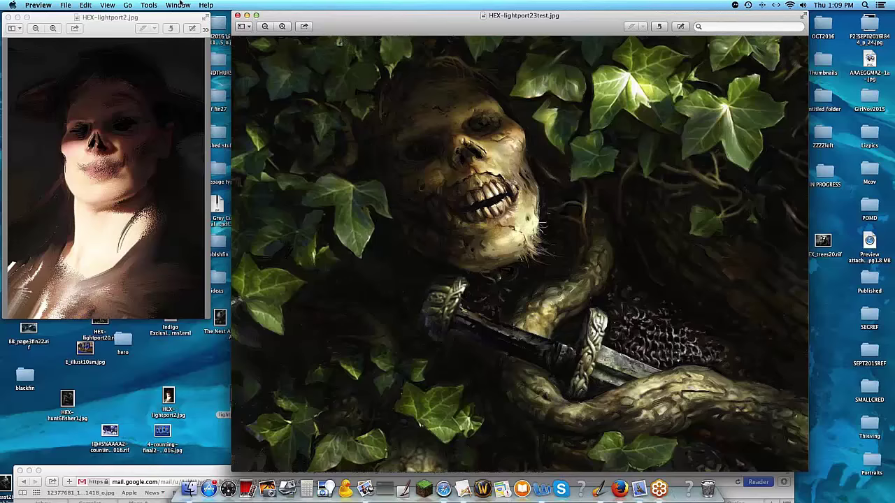
click(238, 15)
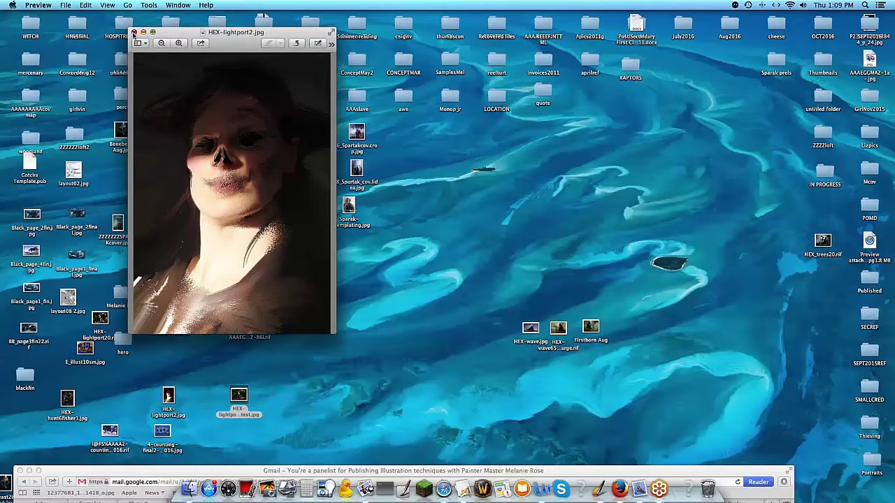
click(133, 32)
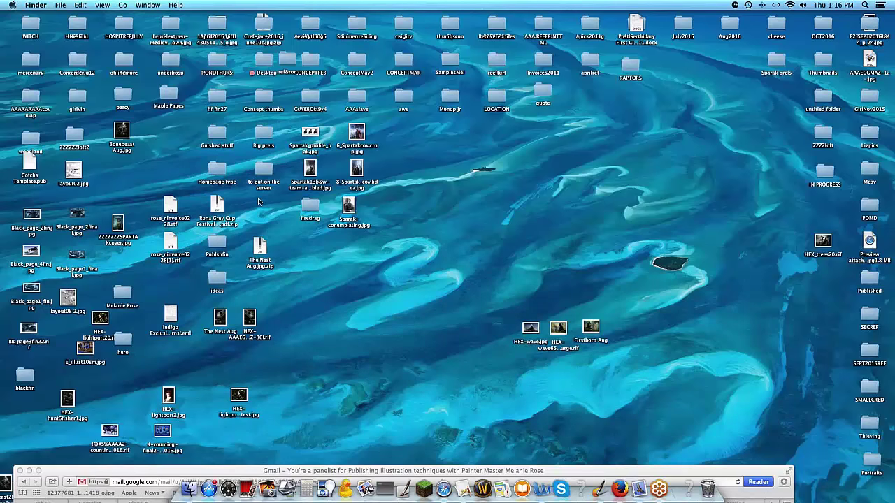
click(193, 467)
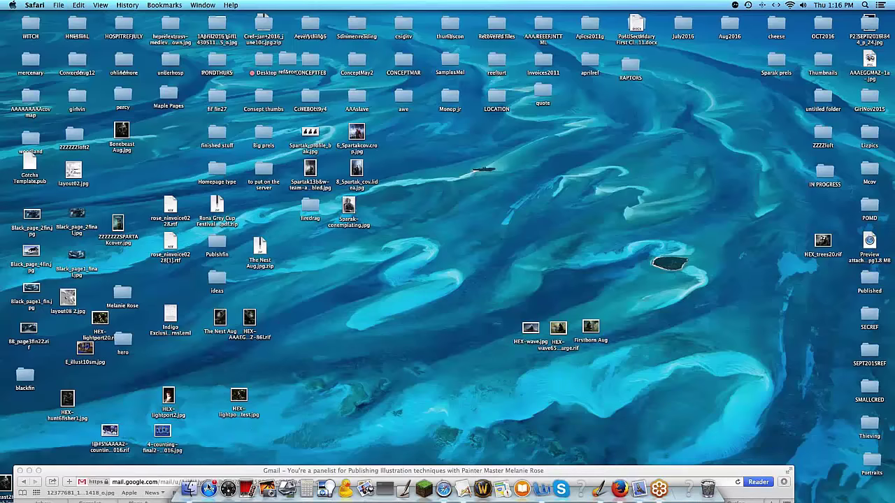
drag(194, 472, 207, 464)
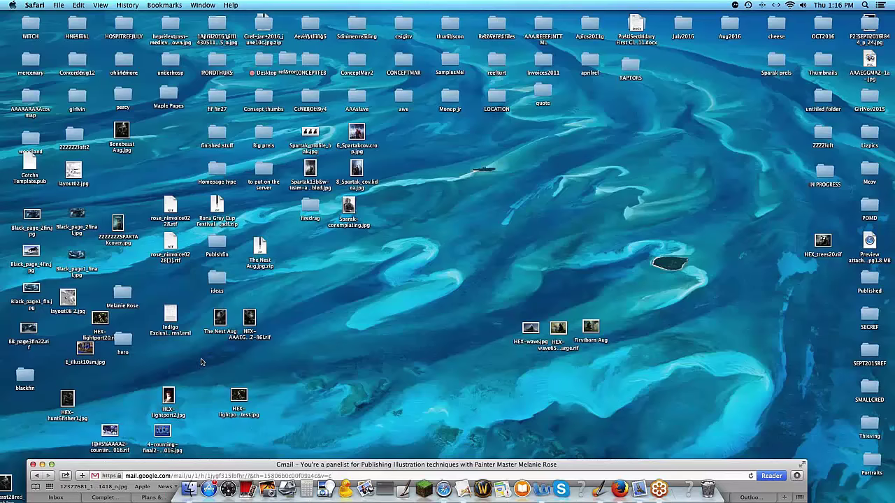
- Open the hero folder from the desktop to show its collection of reference images
click(124, 340)
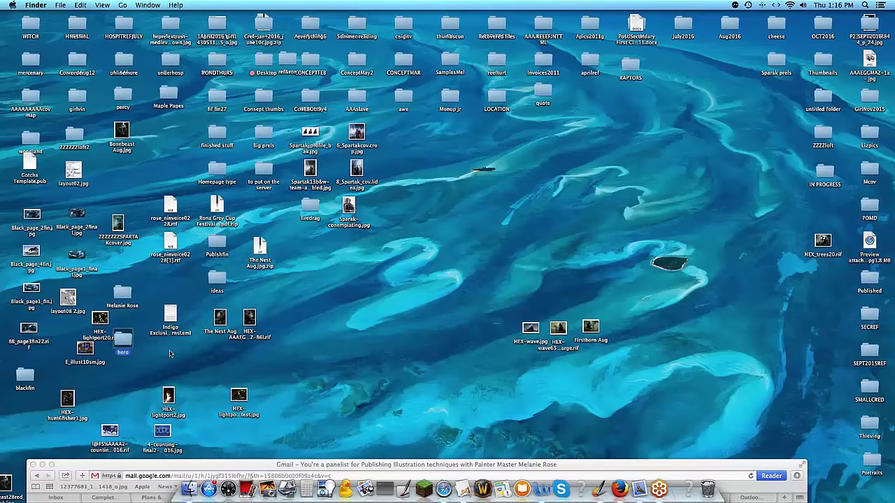
key(super+o)
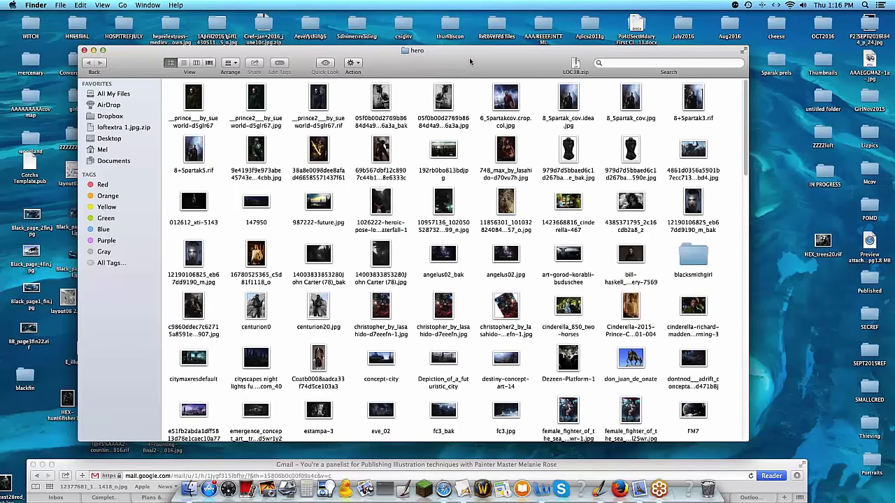
drag(470, 62, 471, 61)
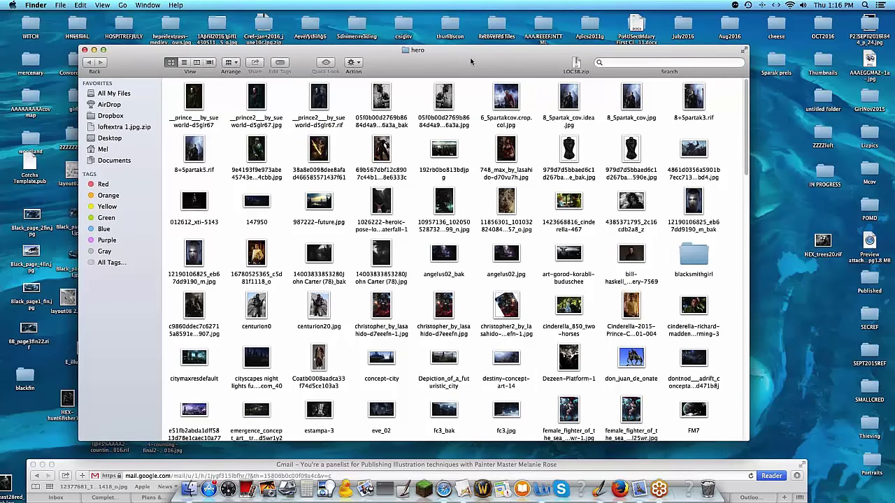
- Close the hero folder window to return to the desktop
drag(470, 63, 457, 61)
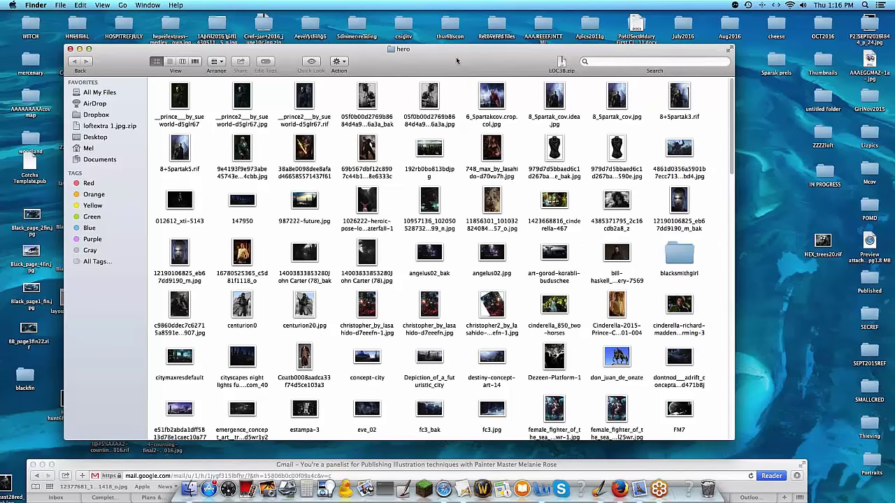
click(80, 51)
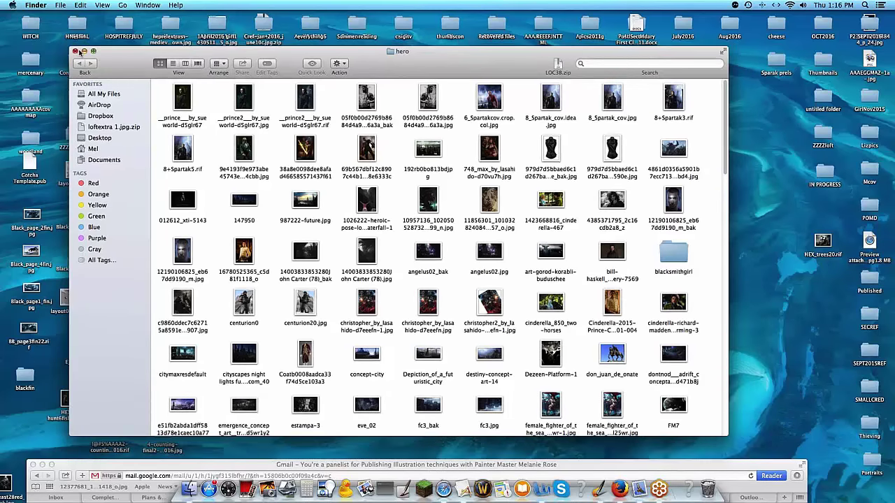
click(76, 51)
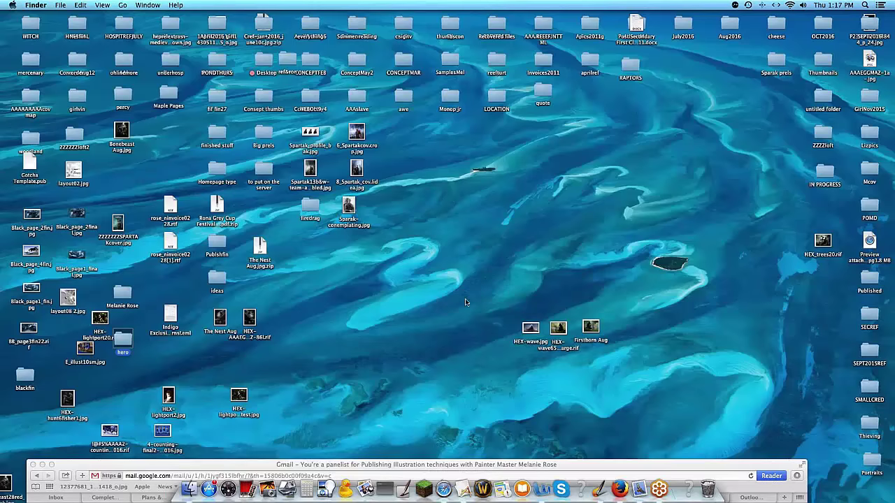
- Open the !@#$%AAAA2 hockey illustration in Corel Painter 2015, cancelling Painter 12's password request and dismissing its error message
click(109, 432)
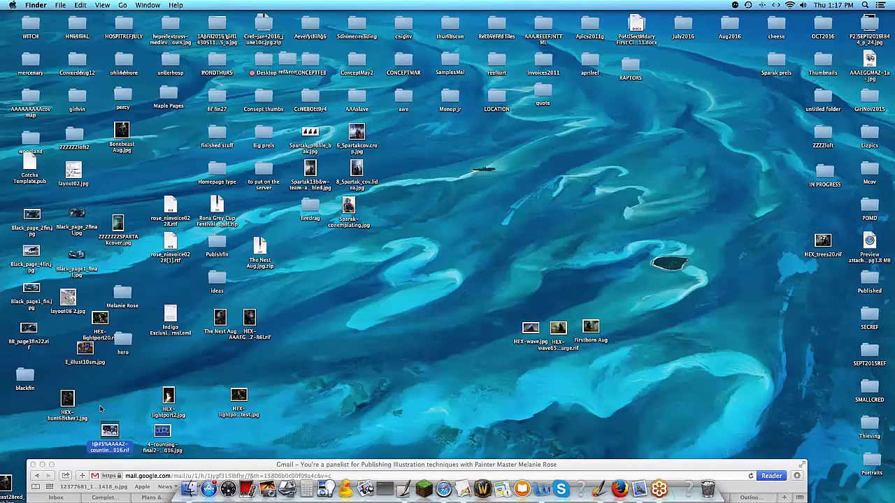
click(100, 409)
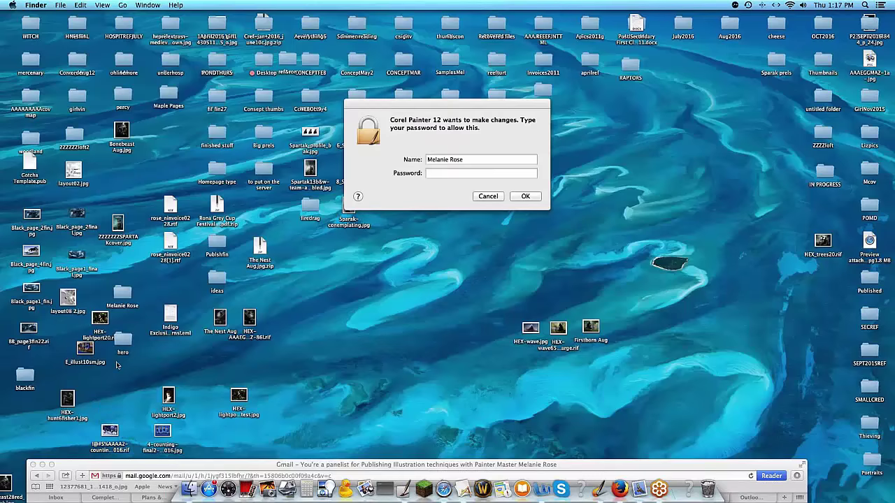
click(487, 198)
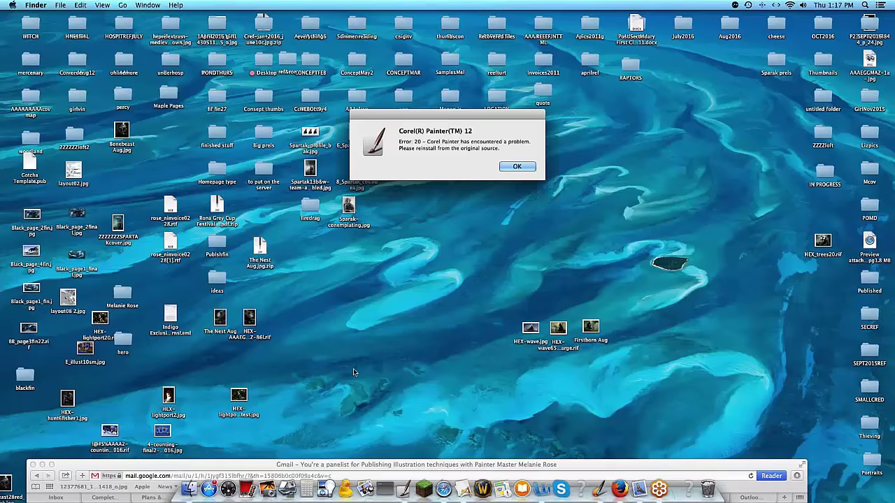
key(Return)
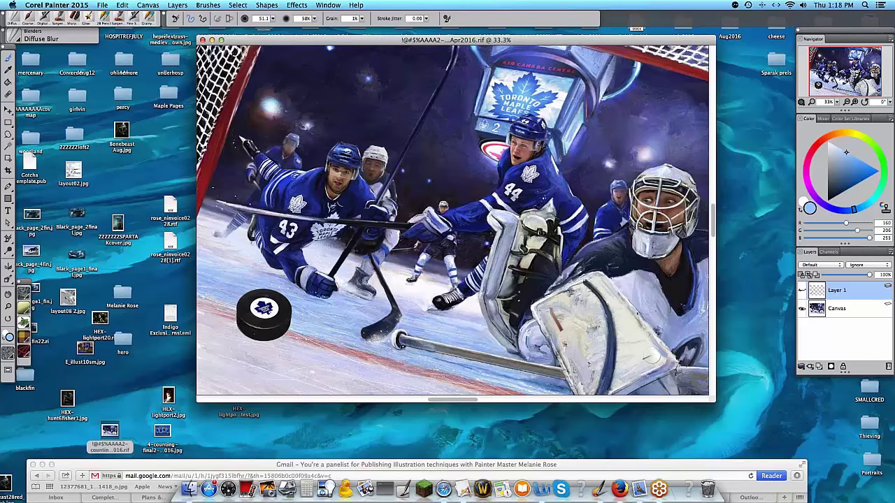
- Bring the hockey painting to the front and show Layer 1 with the Toronto Maple Leafs logo on the puck
mouse_move(613, 326)
mouse_down()
mouse_move(642, 333)
mouse_move(635, 326)
mouse_up()
mouse_move(563, 323)
mouse_down()
mouse_move(618, 323)
mouse_move(610, 347)
mouse_move(589, 330)
mouse_up()
click(755, 291)
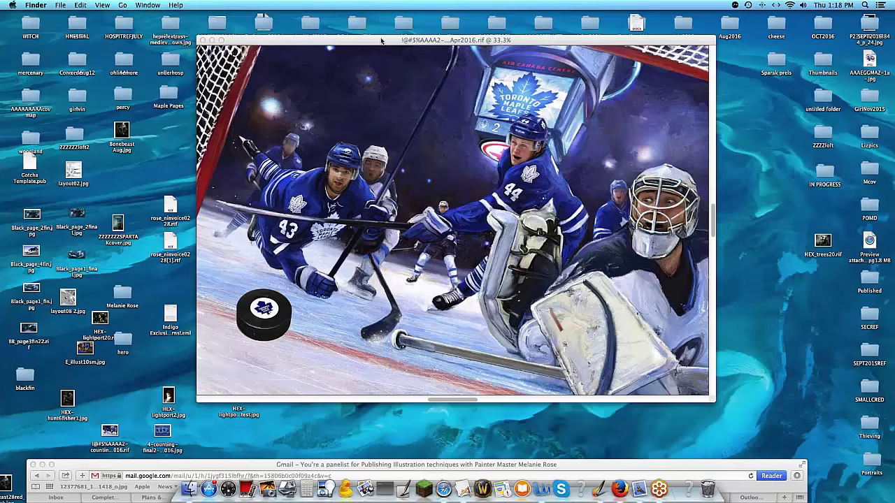
drag(381, 40, 377, 36)
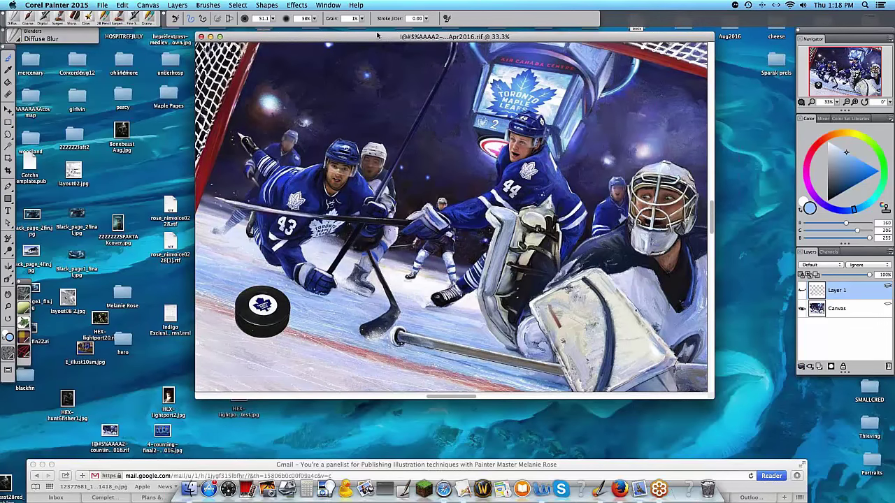
drag(378, 34, 376, 34)
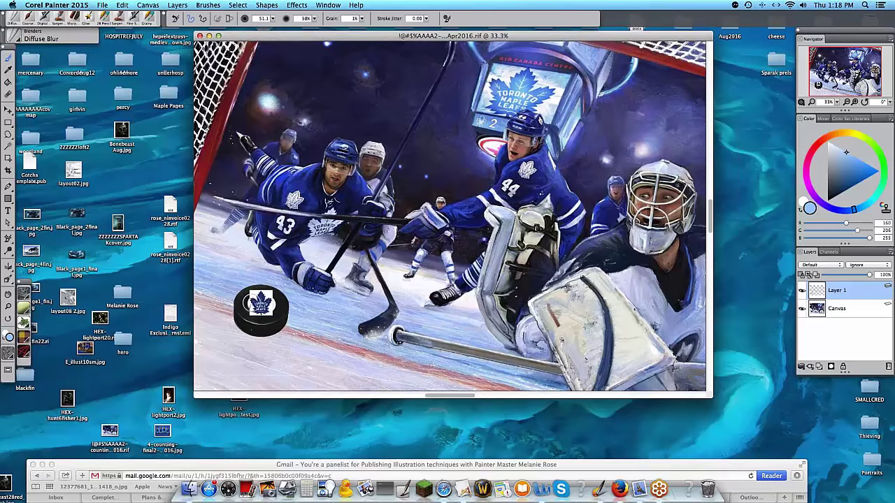
- Inspect the puck at 78% zoom and toggle Layer 1's visibility to compare the logo with the canvas beneath
drag(836, 102, 843, 106)
click(822, 70)
drag(711, 213, 710, 276)
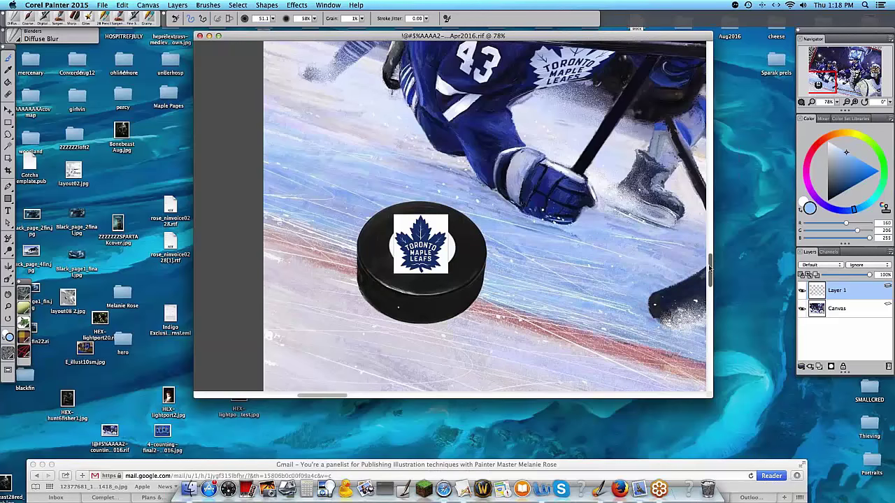
drag(710, 268, 714, 235)
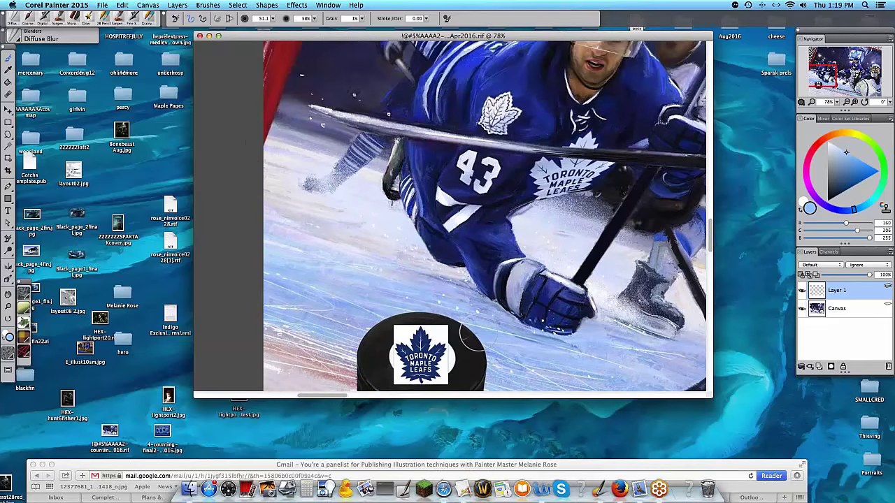
click(802, 290)
click(801, 290)
- Examine the goalie gear, the number 44 player and the scoreboard up close, followed by the whole hockey painting at 23.8% zoom
scroll(342, 397, right, 2)
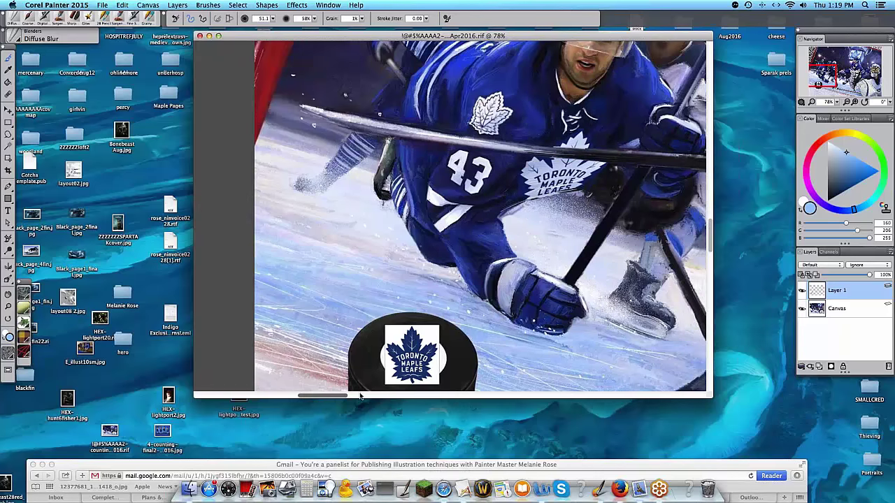
scroll(360, 396, right, 10)
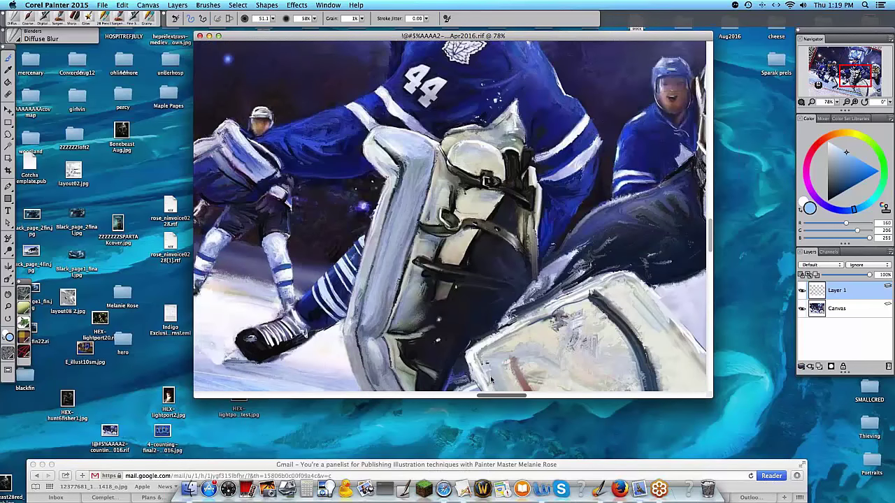
scroll(490, 376, right, 2)
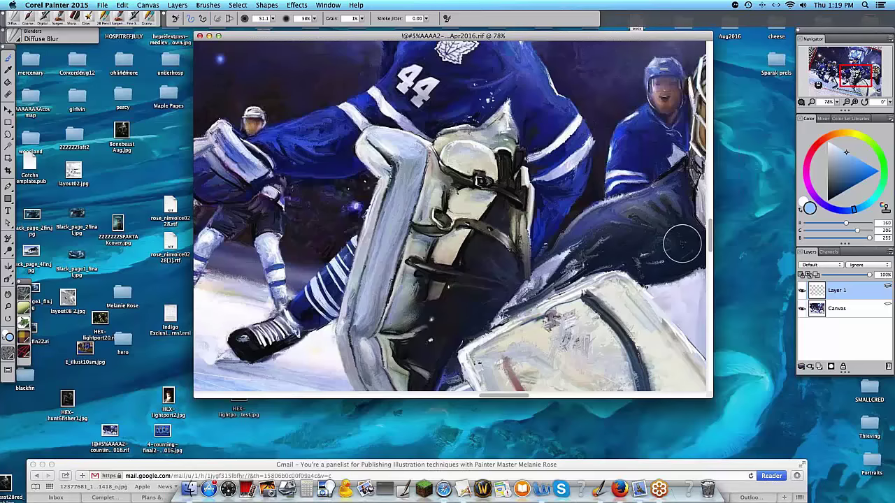
scroll(683, 243, up, 8)
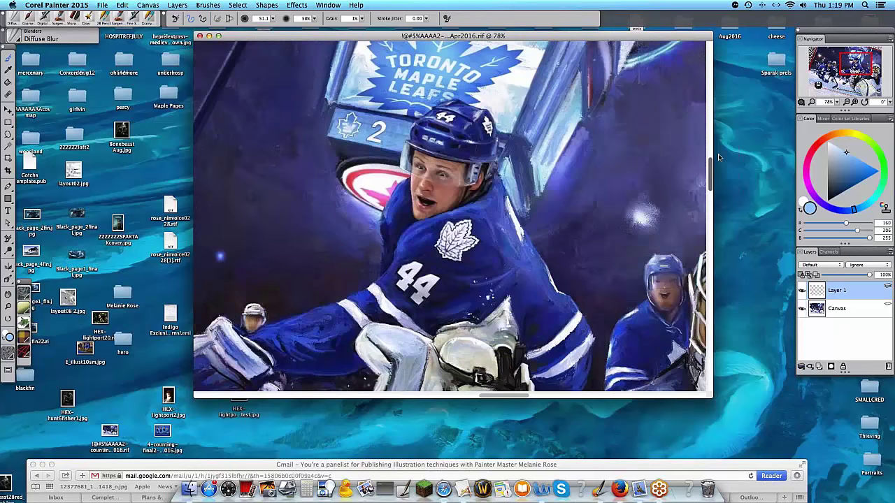
scroll(579, 216, up, 4)
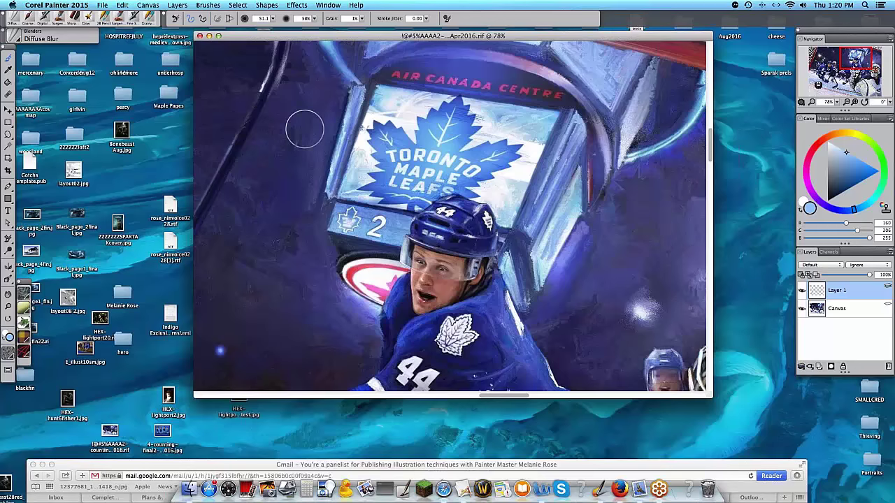
click(837, 102)
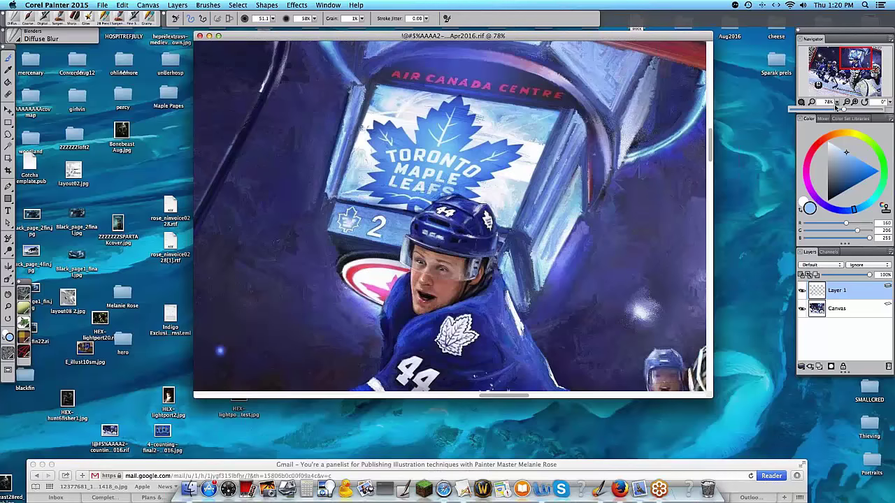
drag(836, 106, 821, 106)
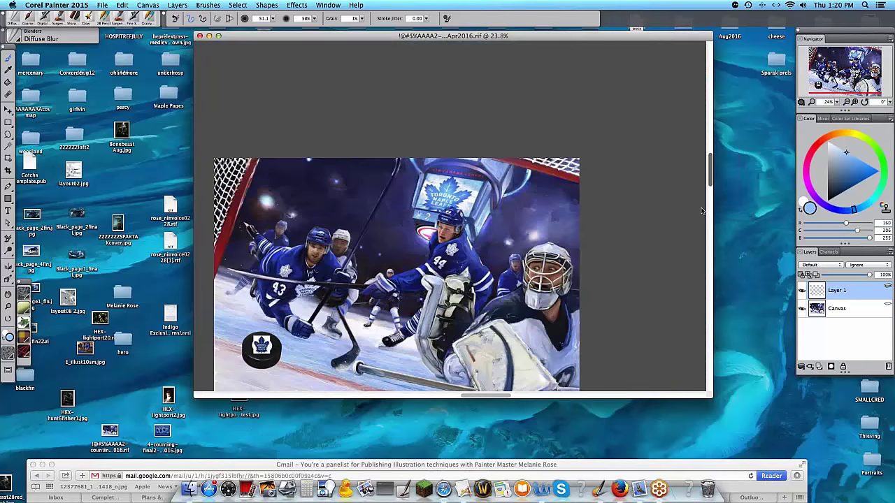
scroll(702, 211, down, 3)
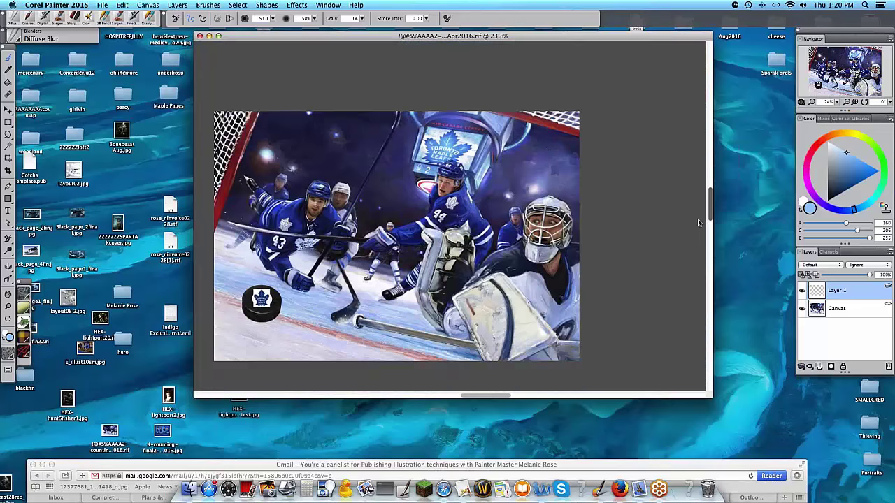
scroll(698, 222, down, 1)
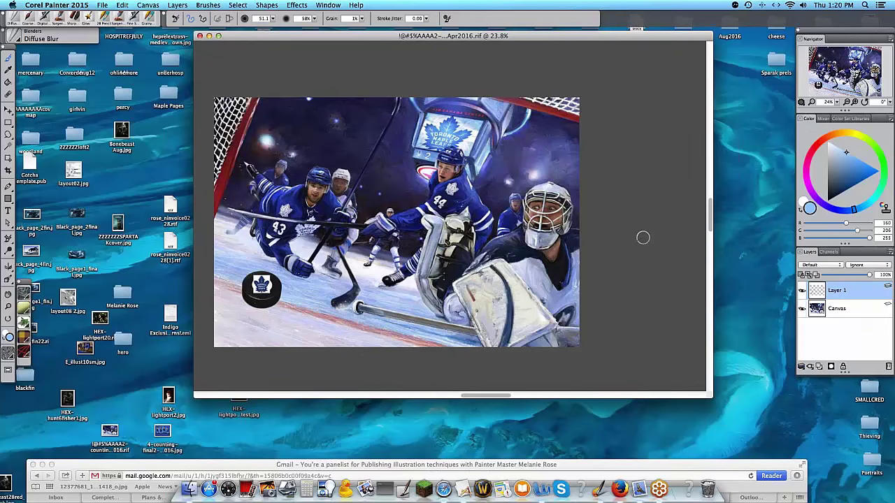
- View HEX-hunt6fisher1.jpg from the desktop, close it and return to the hockey painting in Corel Painter 2015
click(67, 402)
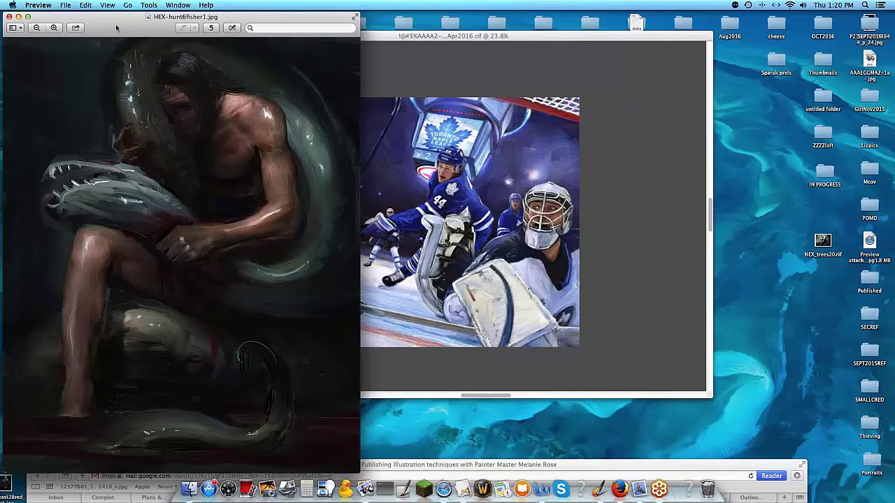
drag(117, 28, 347, 15)
key(cmd+w)
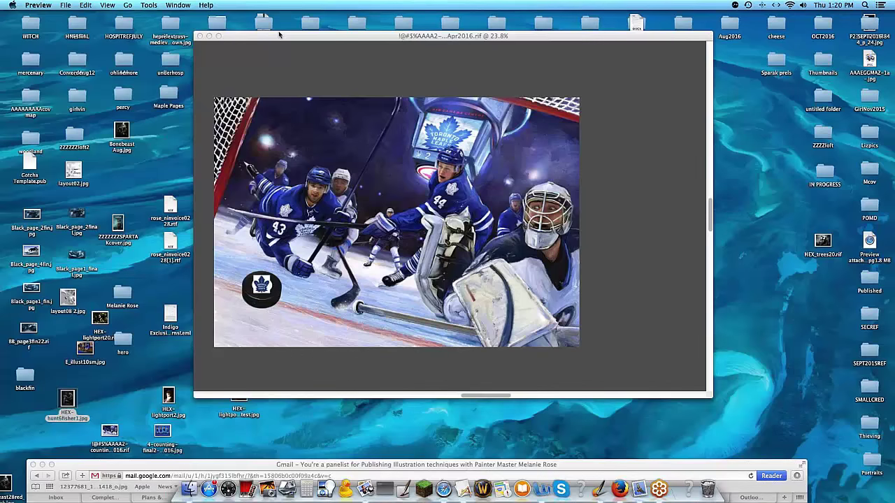
click(279, 34)
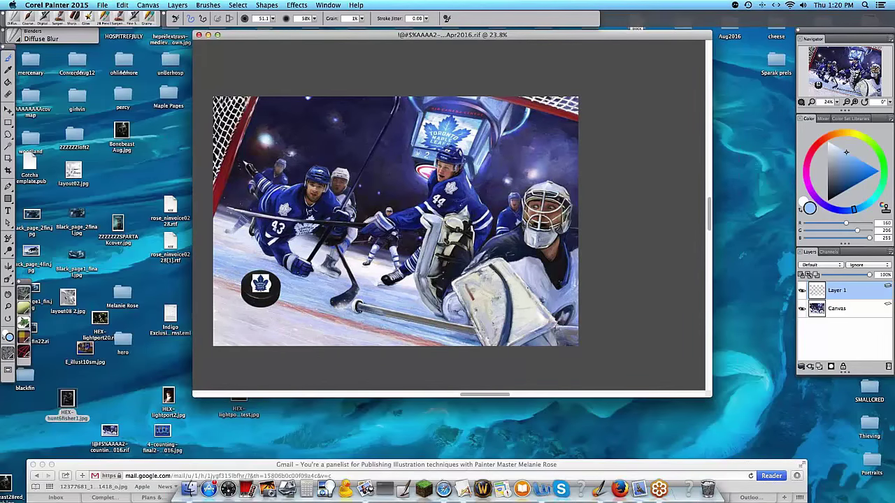
- Try the Diffuse Blur brush on the Canvas layer beside the number 44 player, and switch to the Digital Tapered Soft airbrush
click(837, 102)
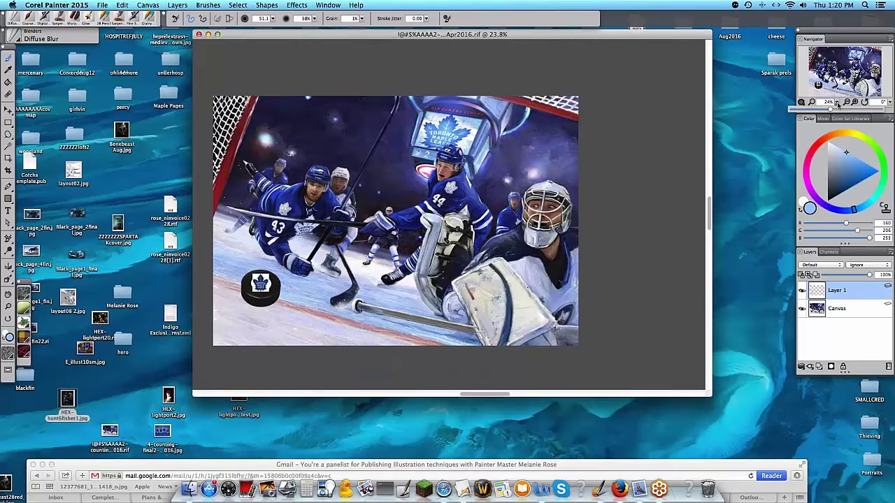
drag(838, 105, 852, 108)
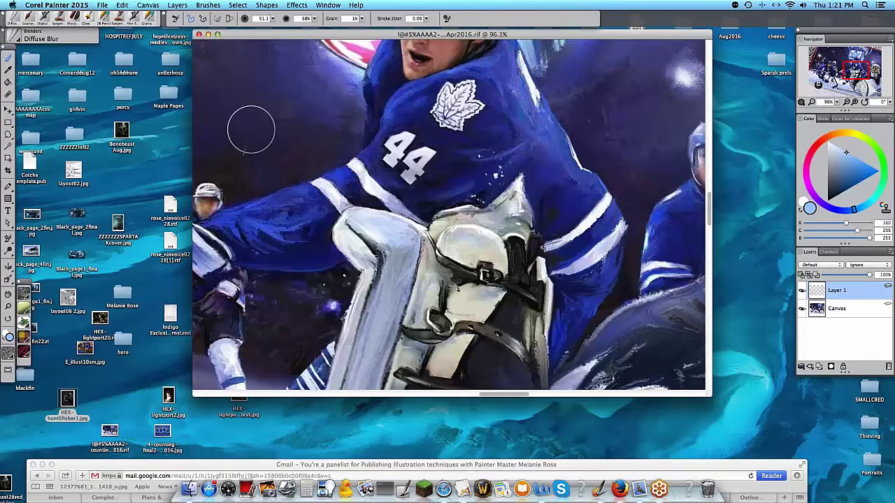
click(28, 16)
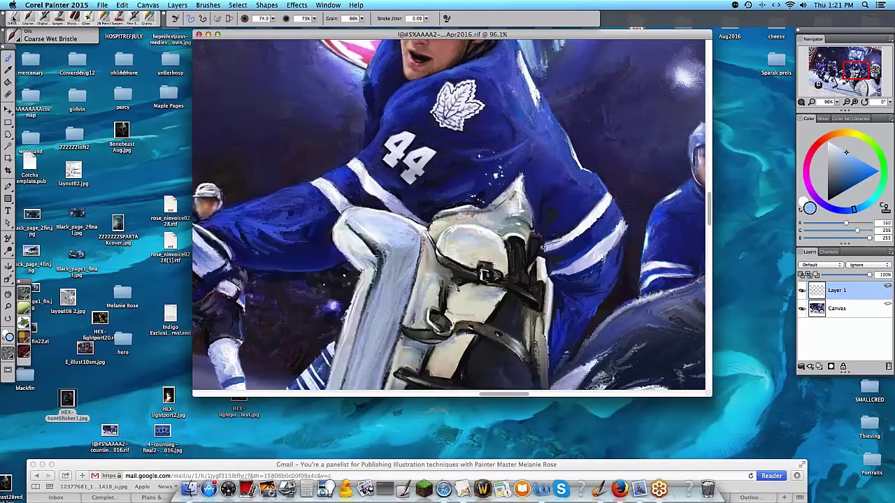
click(12, 19)
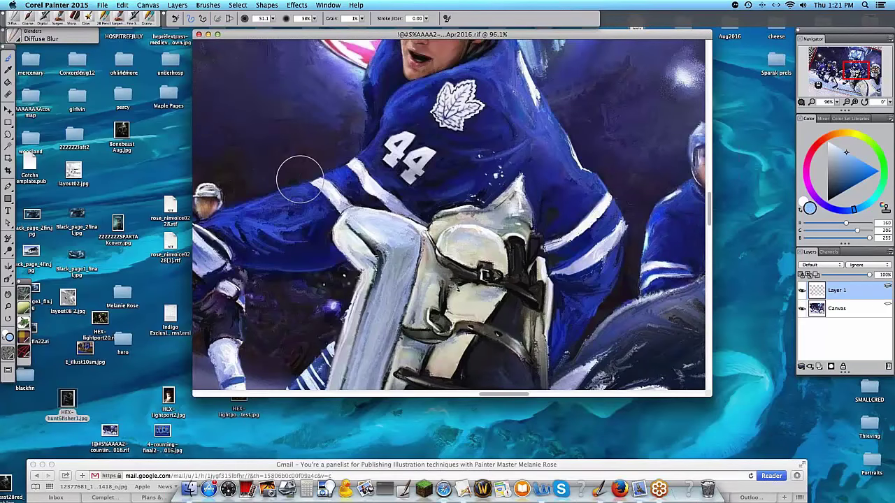
click(853, 308)
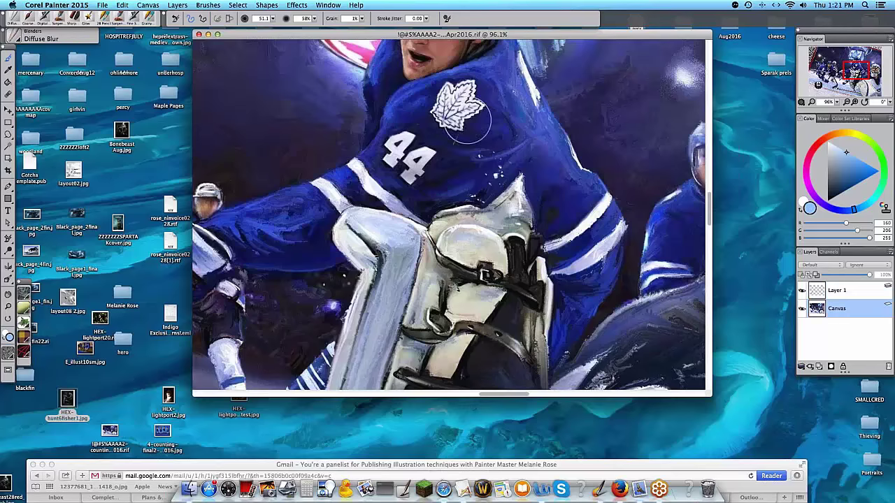
drag(390, 100, 379, 105)
key(ctrl+1)
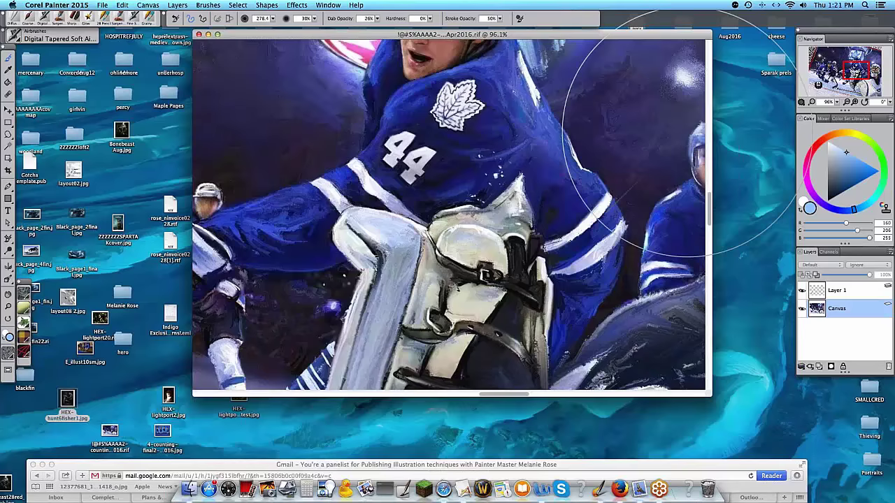
- View the hockey illustration at 35% zoom, and close the document without saving its changes
click(836, 103)
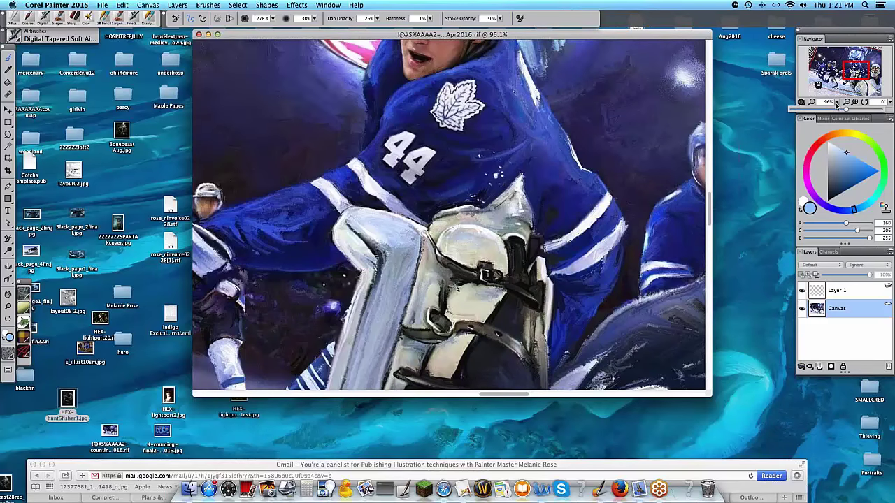
drag(836, 103, 811, 106)
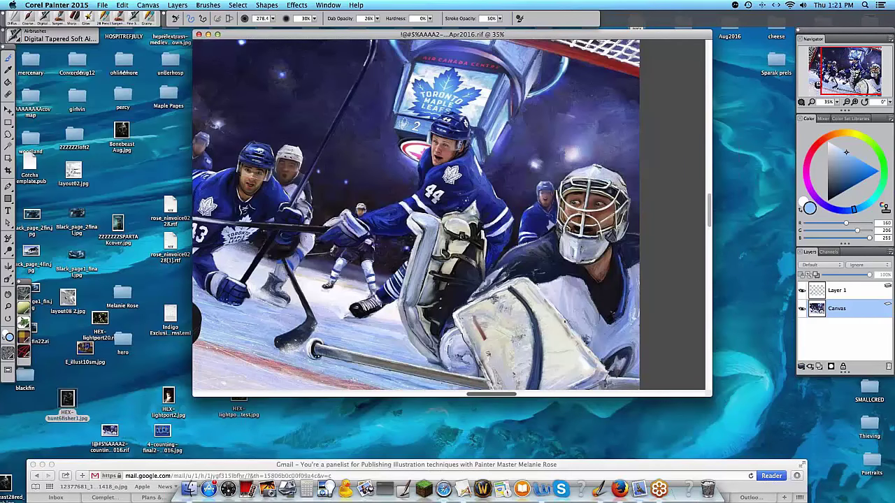
scroll(718, 357, up, 1)
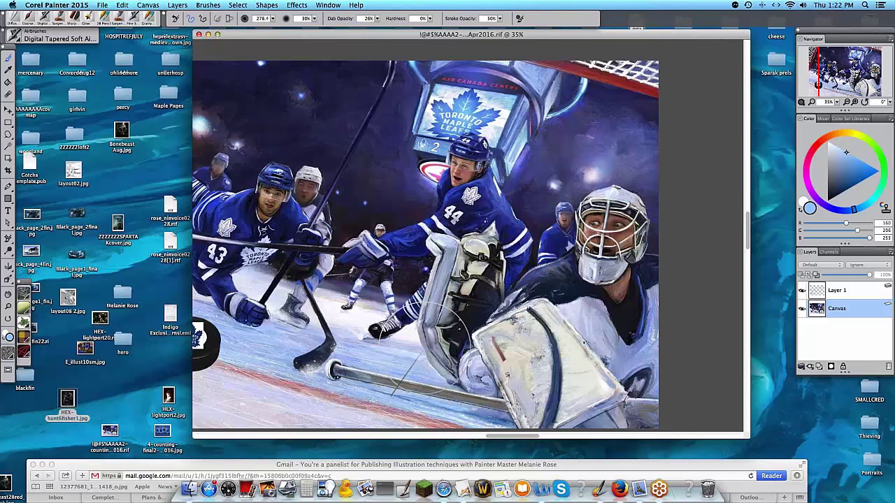
key(super+w)
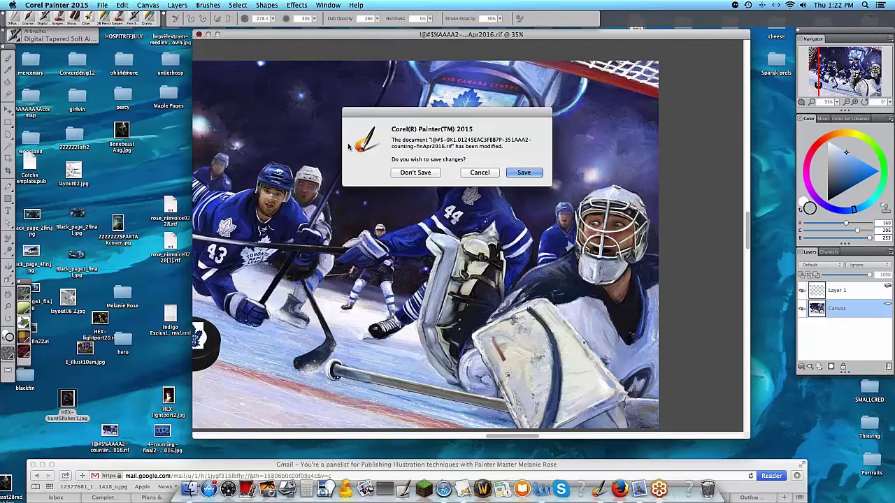
key(super+d)
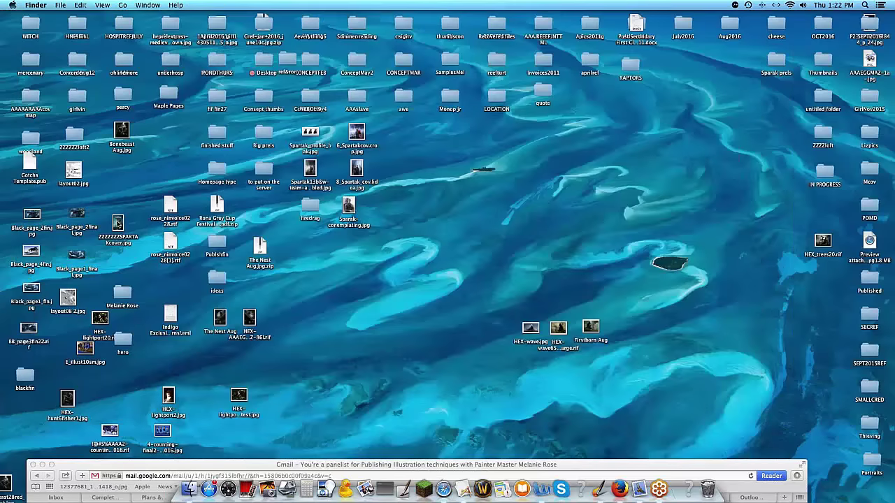
- Open ZZZZZZZSPARTAKcover.jpg from the desktop and position the finished cover clear of the Spartak image files
click(118, 223)
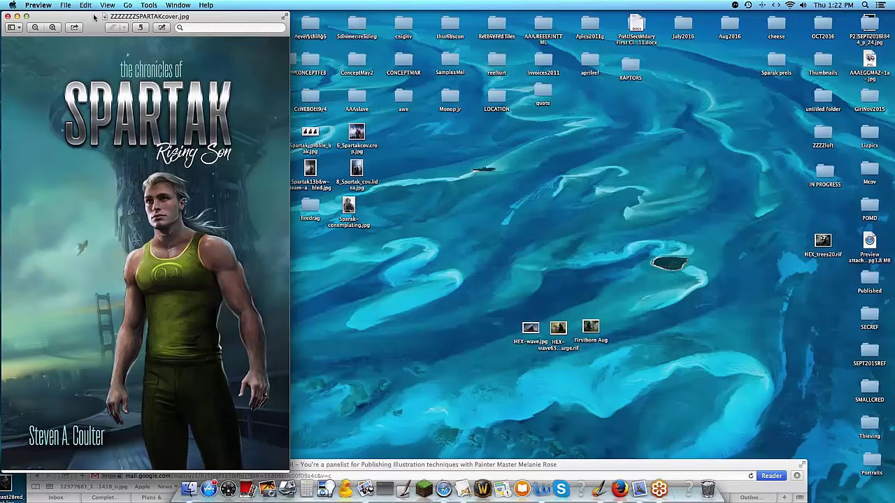
drag(94, 15, 91, 15)
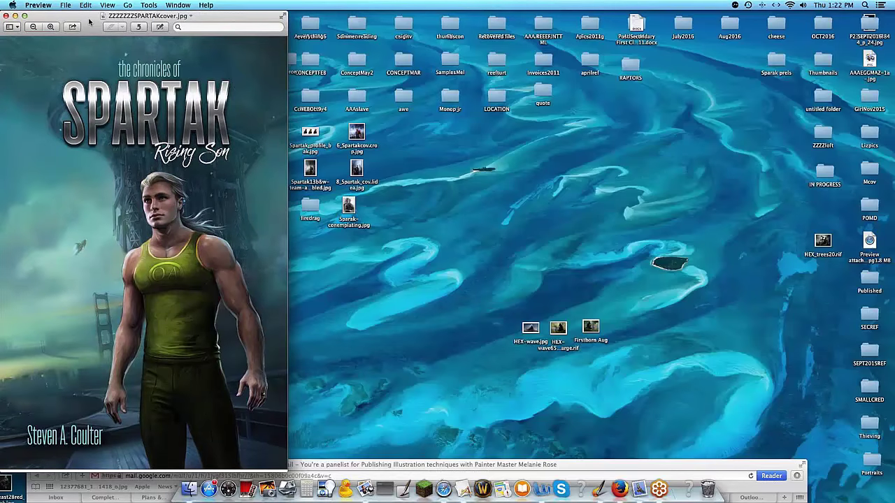
drag(89, 23, 151, 47)
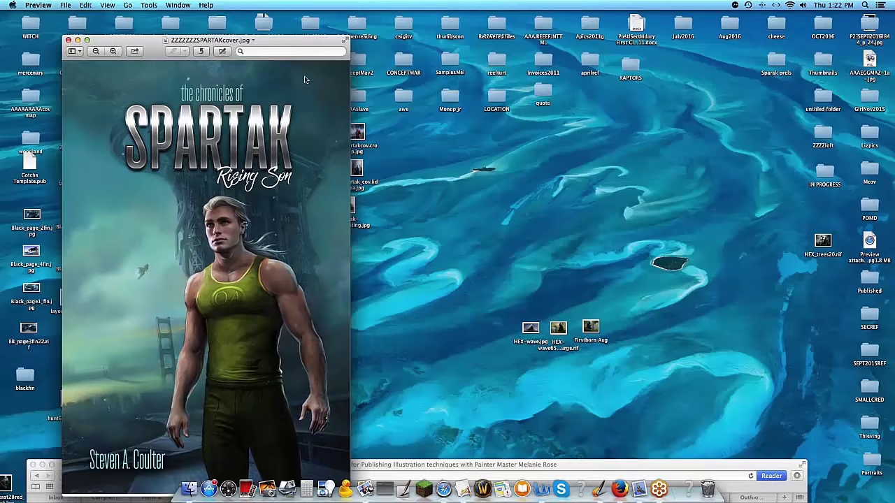
drag(305, 40, 796, 17)
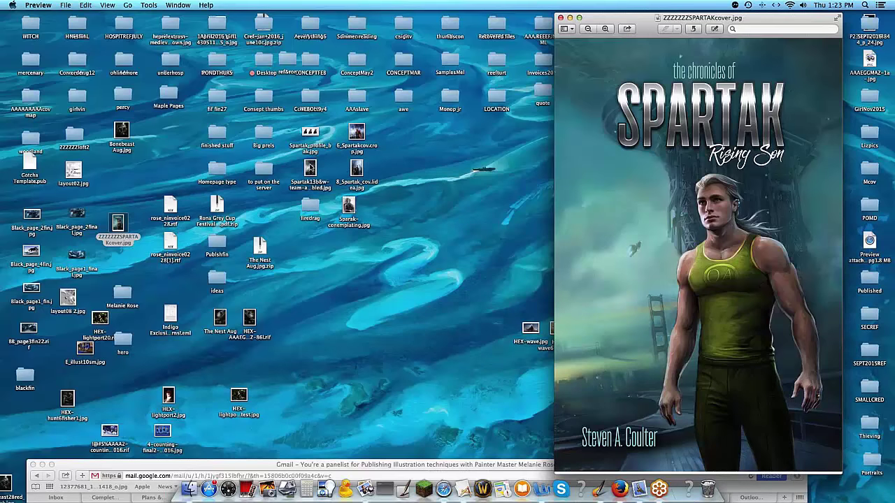
- Open Spartak13b&w-team-assembled.jpg and place it beside the finished Spartak cover for comparison
click(310, 168)
double_click(310, 168)
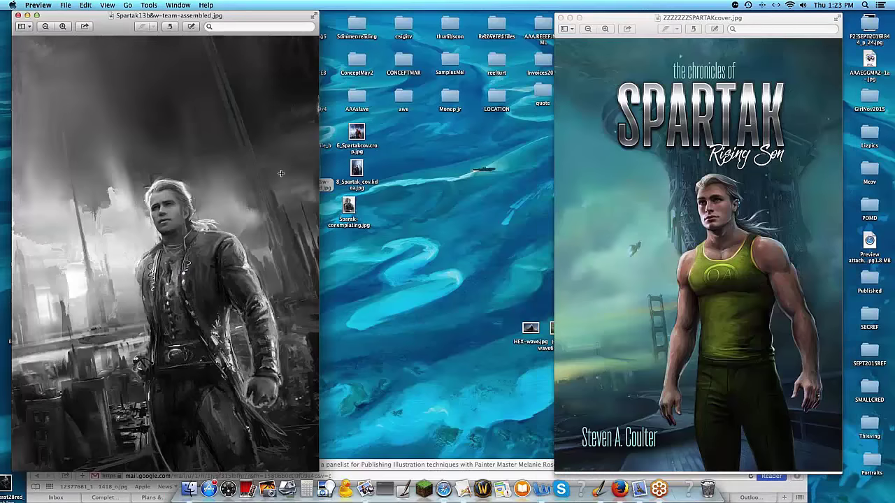
drag(263, 10, 227, 14)
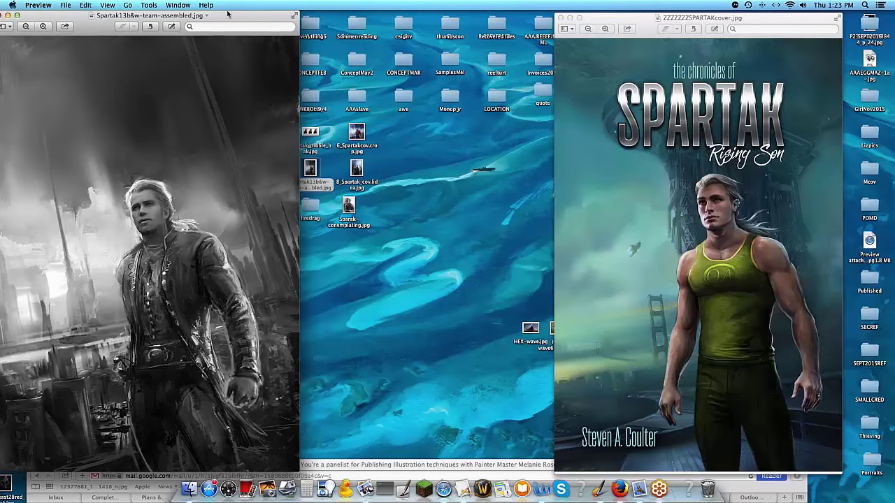
drag(228, 14, 229, 14)
- View the colour concept 6_Spartakcov.crop.jpg beside the finished cover, and close it
click(356, 135)
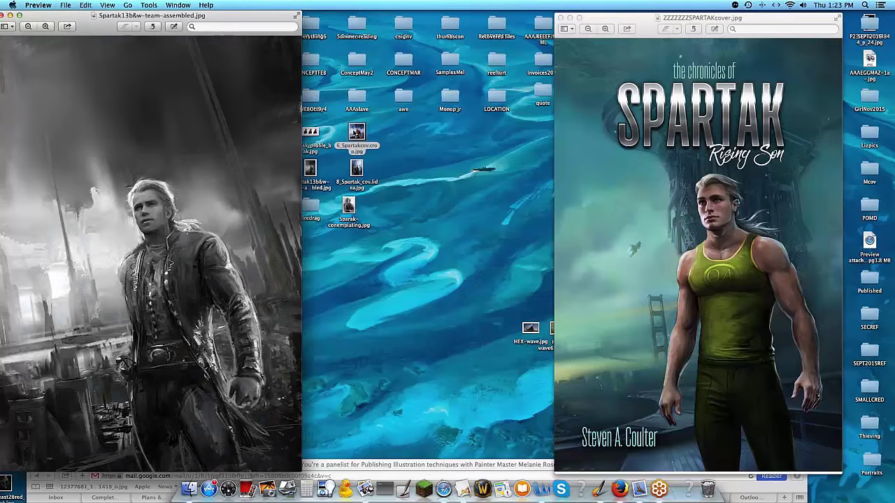
double_click(356, 134)
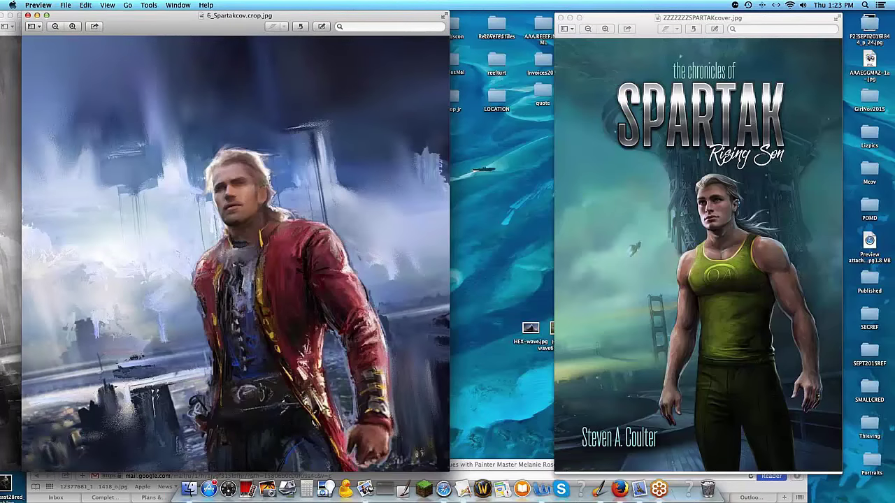
drag(192, 347, 308, 346)
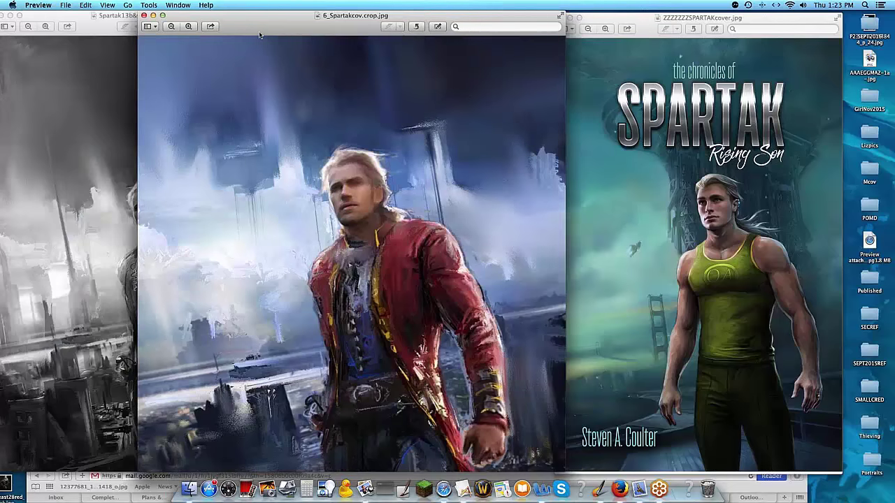
drag(259, 35, 221, 35)
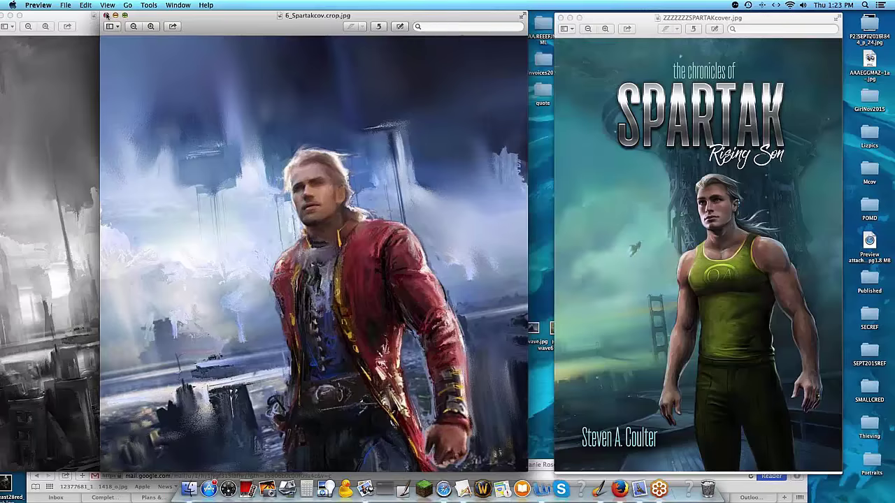
click(106, 15)
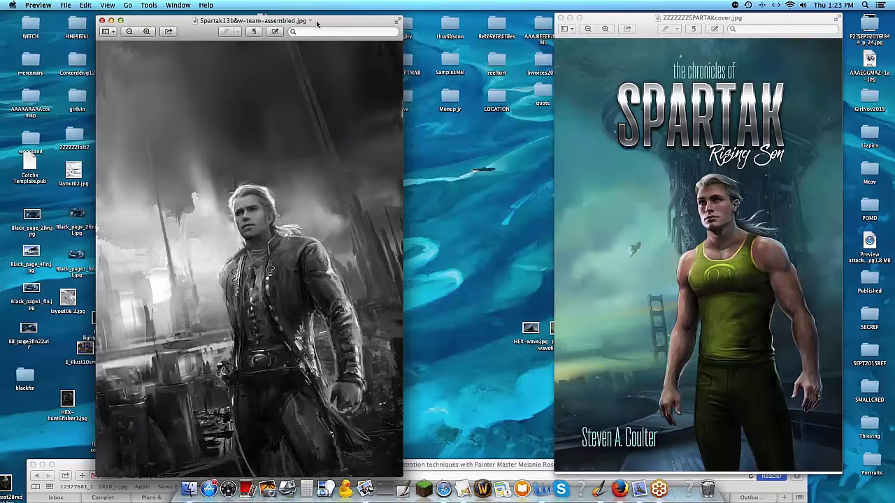
- Move the black-and-white concept aside, view the coat colour variations in Spartak_profile_bak.jpg, and close that file
drag(316, 24, 155, 30)
double_click(311, 132)
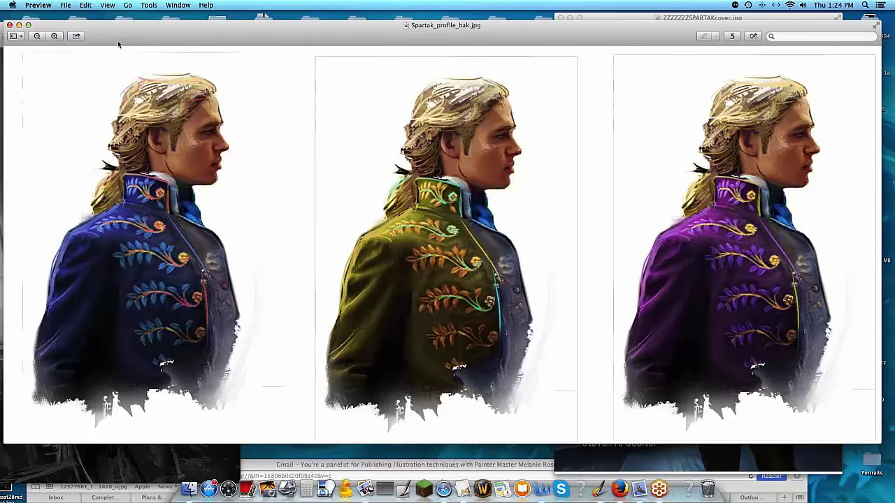
drag(118, 44, 100, 51)
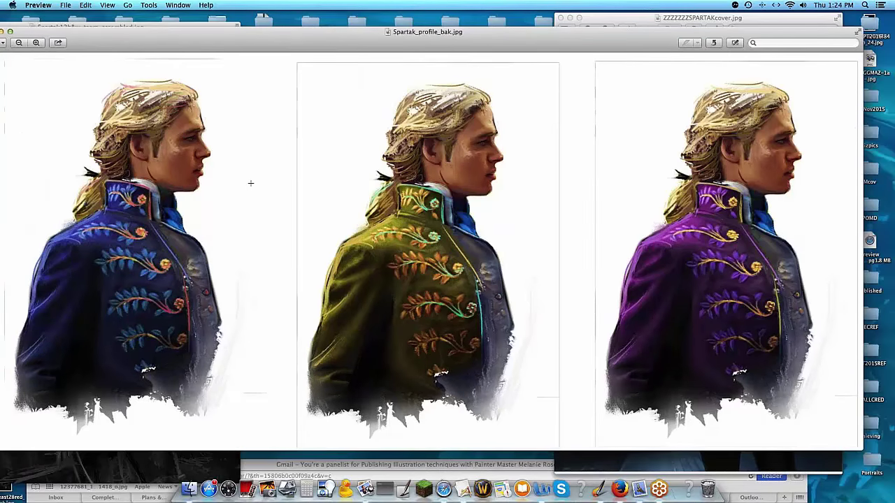
key(super+w)
- Compare the black-and-white Spartak concept directly beside the finished cover, and close the concept
drag(199, 31, 202, 34)
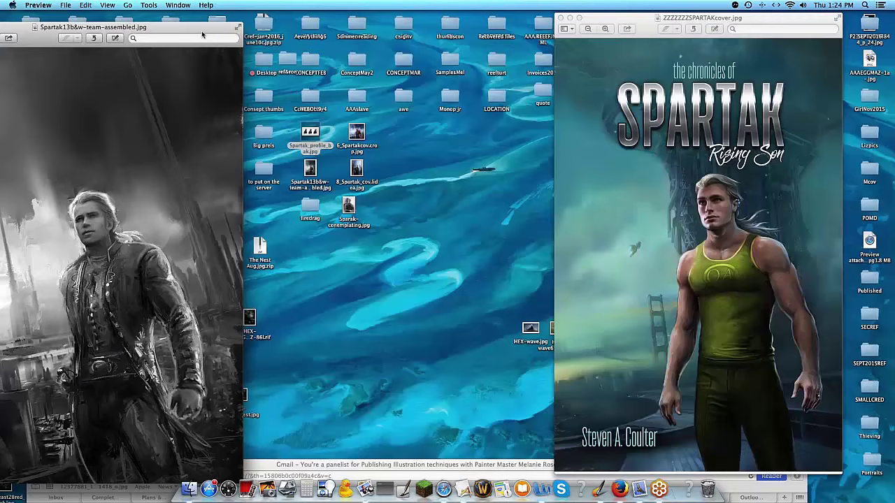
drag(202, 35, 480, 27)
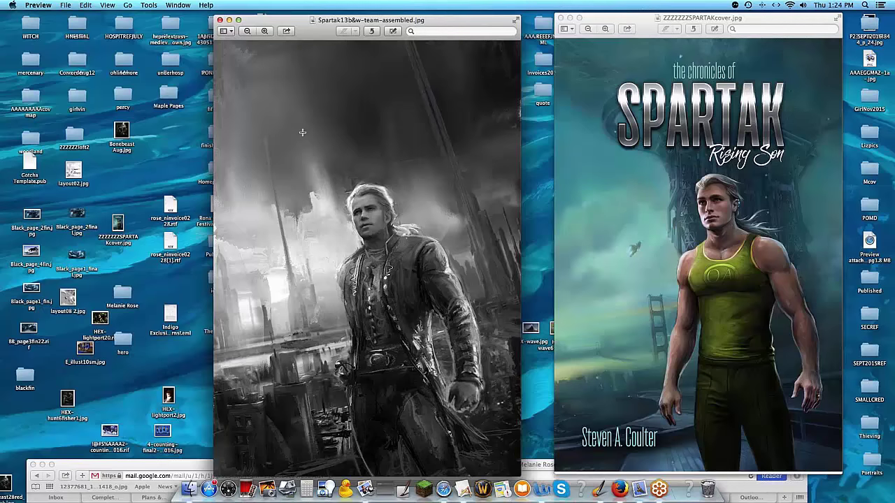
click(219, 21)
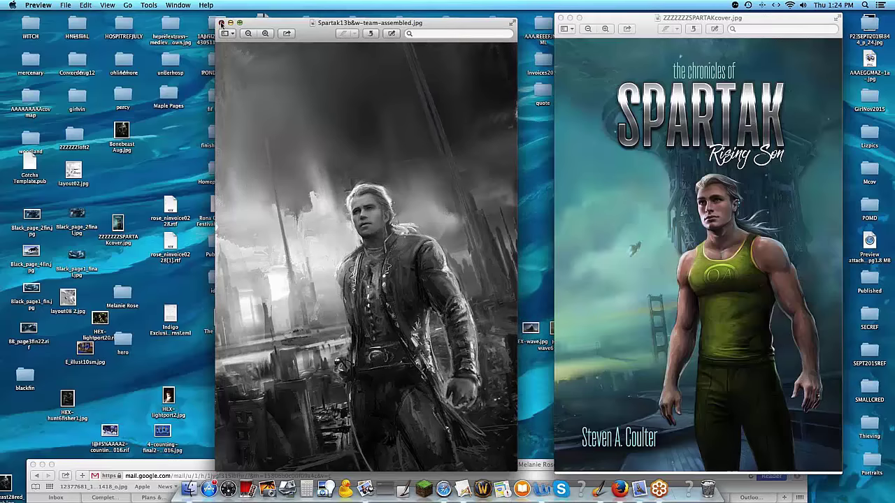
click(221, 23)
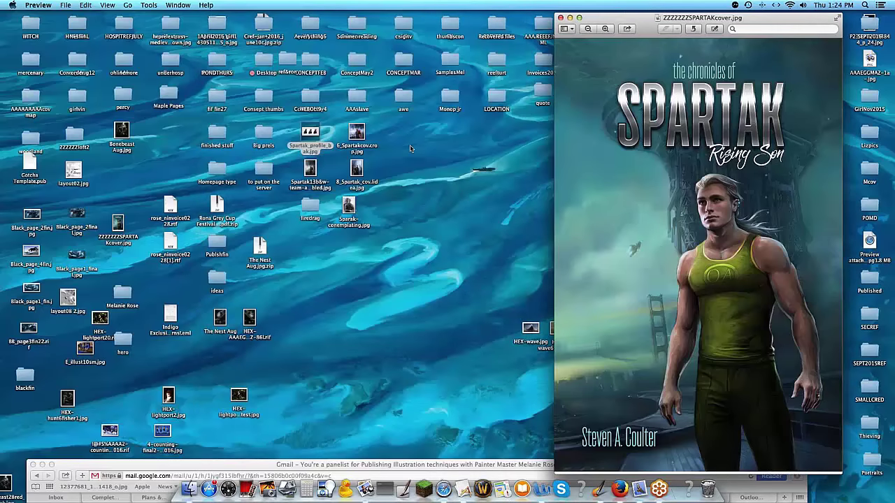
- View Sparak-conemplating.jpg and 8_Spartak_cov.lidea.jpg beside the finished cover, closing each one after viewing
click(342, 207)
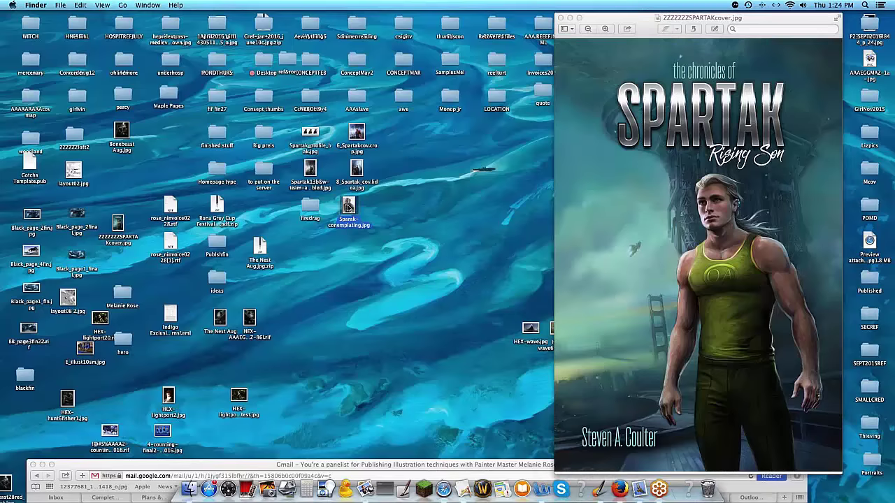
double_click(342, 206)
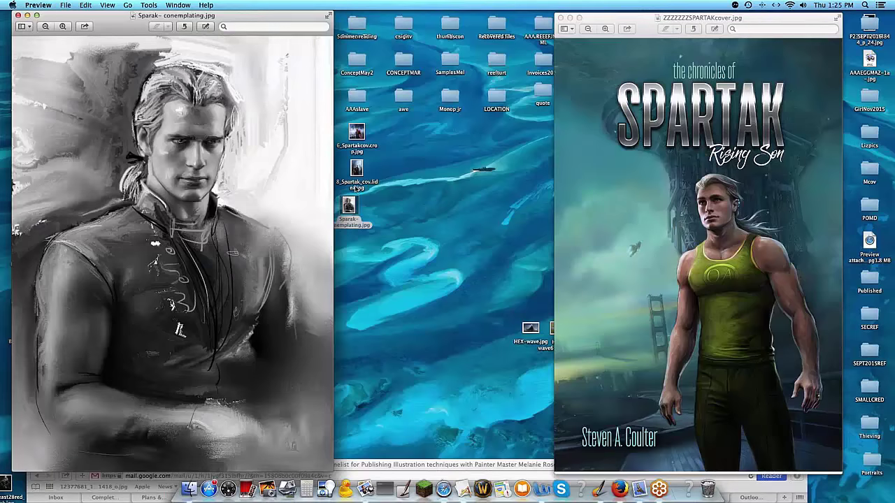
key(super+w)
double_click(357, 170)
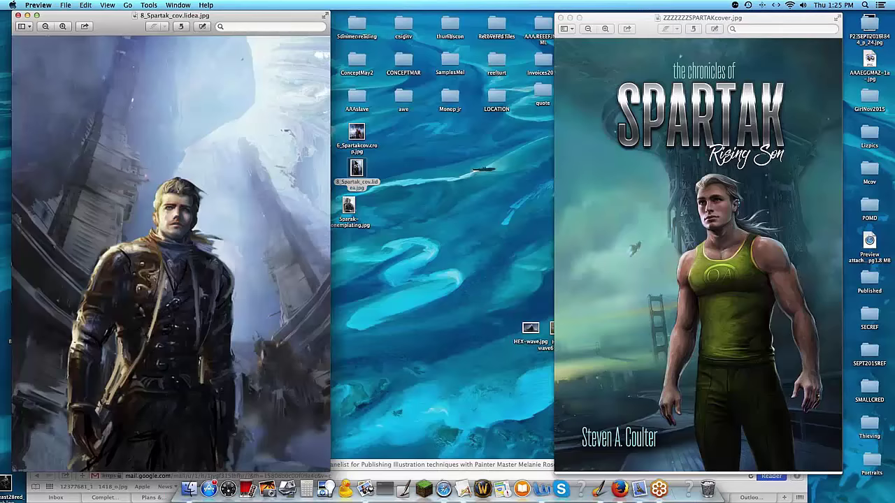
click(23, 14)
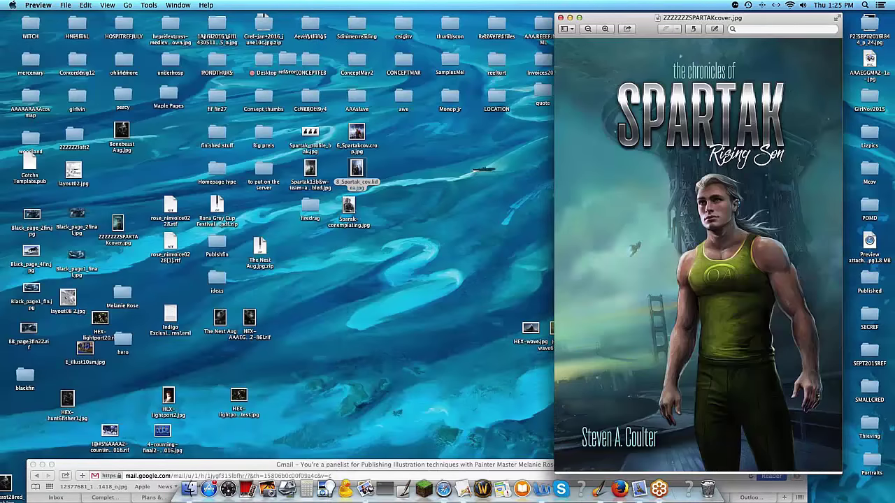
- Centre the finished Spartak cover on the desktop for a last look, and close it
drag(554, 25, 549, 24)
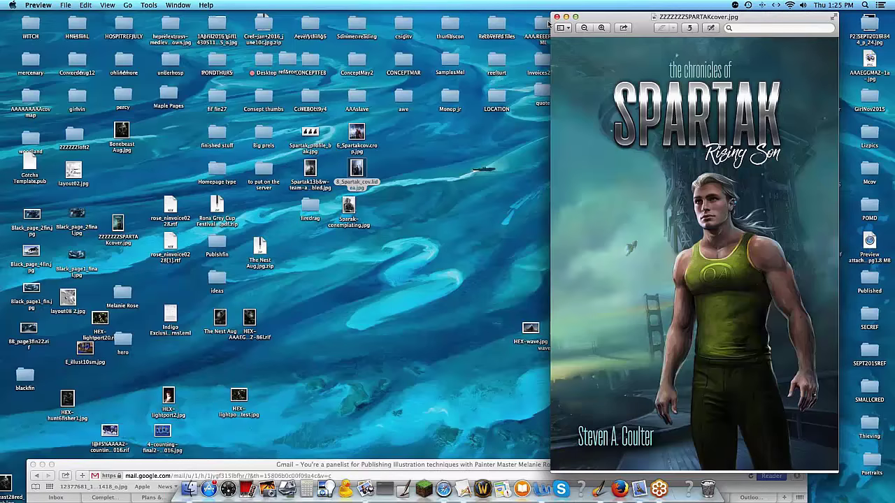
drag(550, 24, 390, 22)
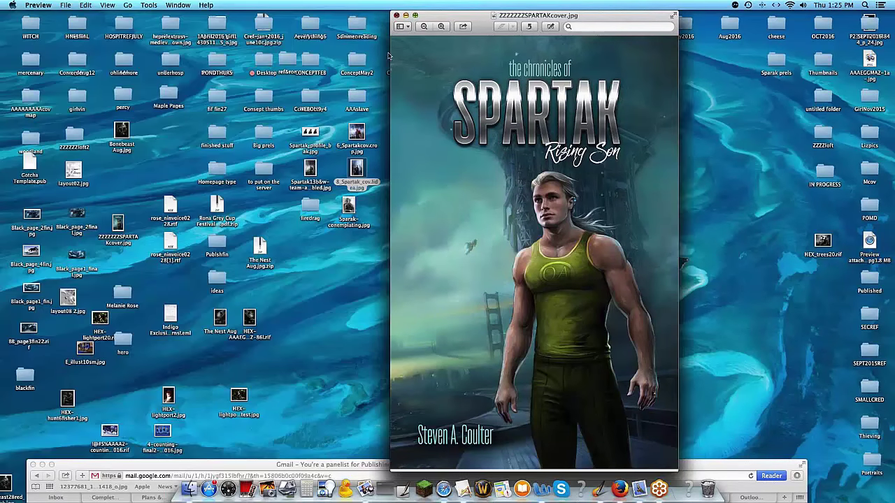
key(super+w)
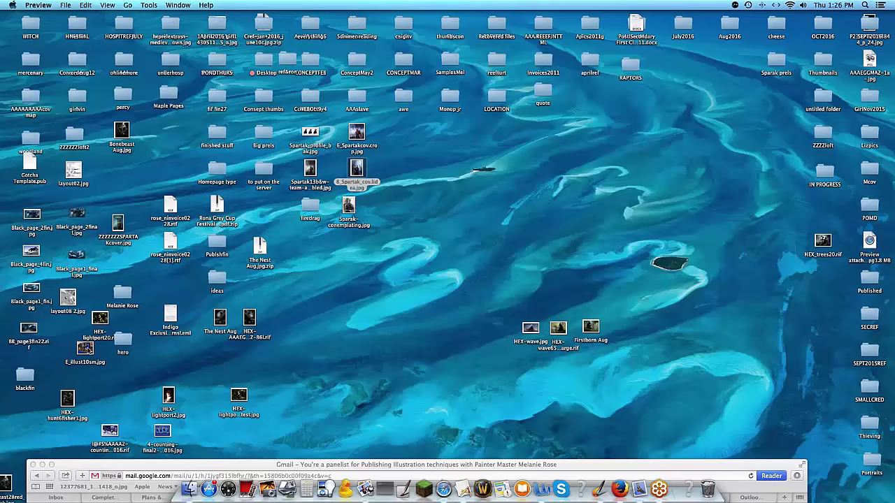
- View the locker-room hockey illustration E_illust10sm.jpg centred on the desktop, and close it
click(86, 351)
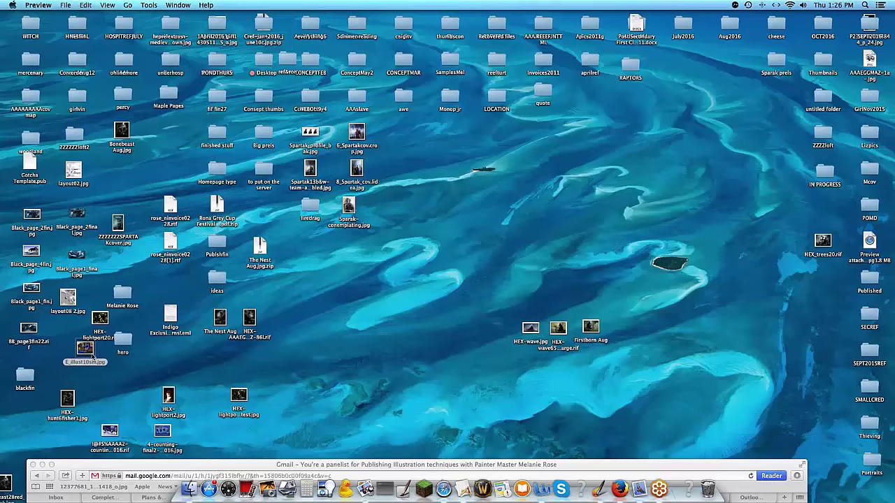
key(space)
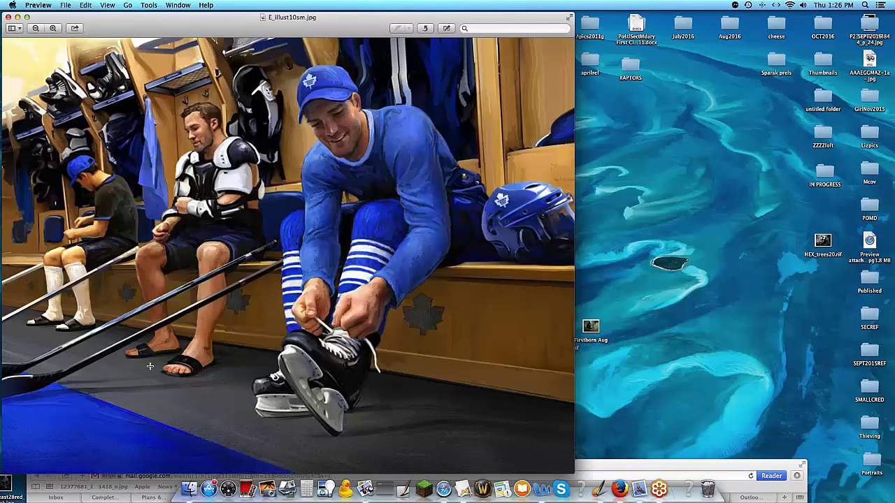
drag(134, 26, 341, 24)
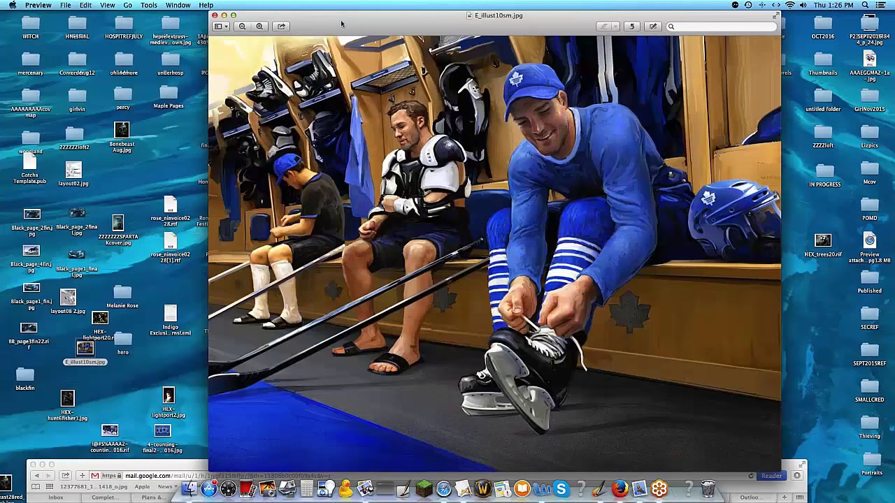
drag(341, 24, 268, 24)
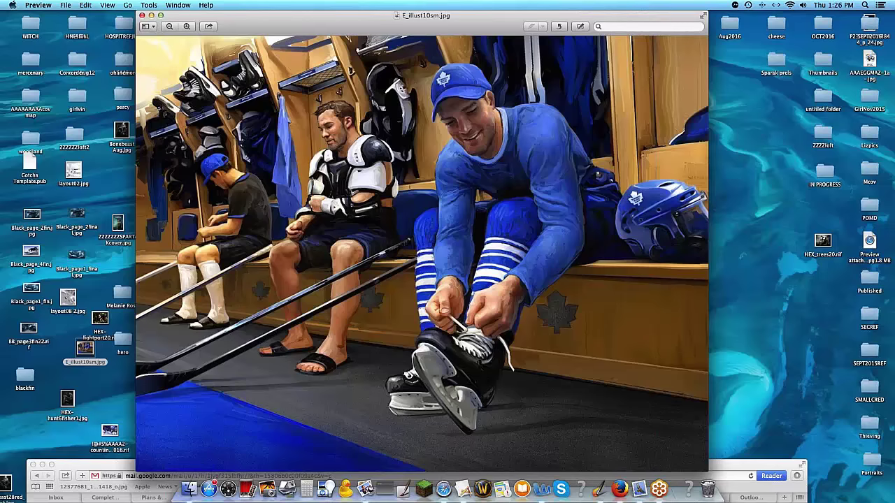
click(141, 14)
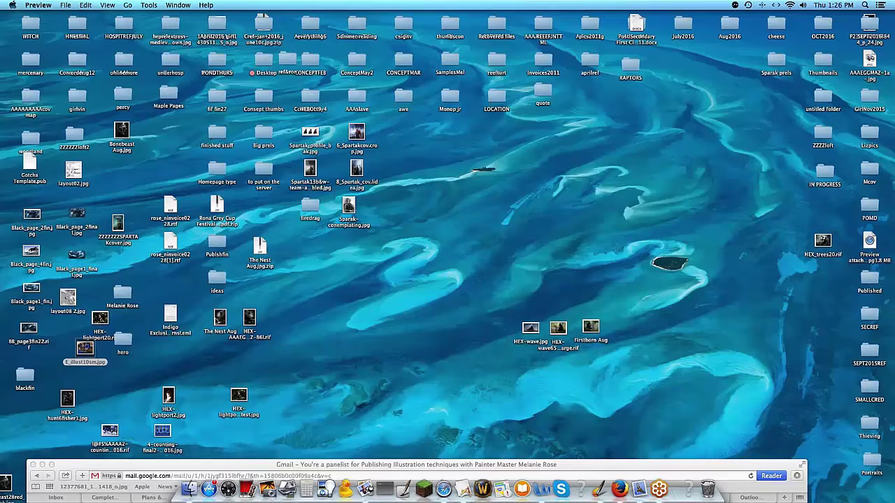
- Open The Nest Aug from the desktop and move it aside to uncover the neighbouring HEX file
click(220, 318)
key(space)
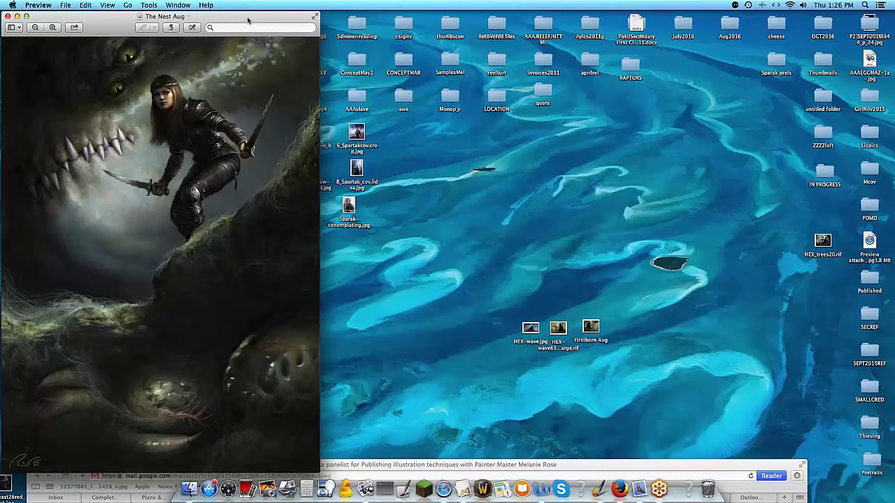
drag(248, 20, 265, 17)
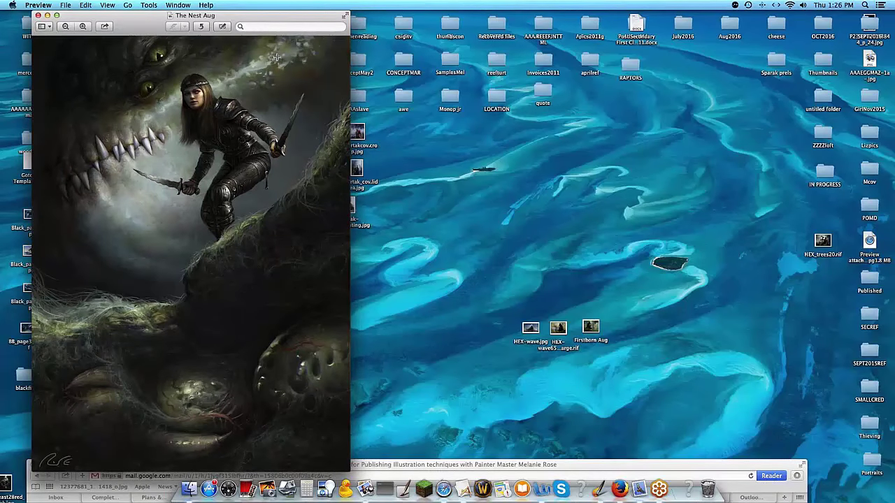
drag(276, 16, 165, 34)
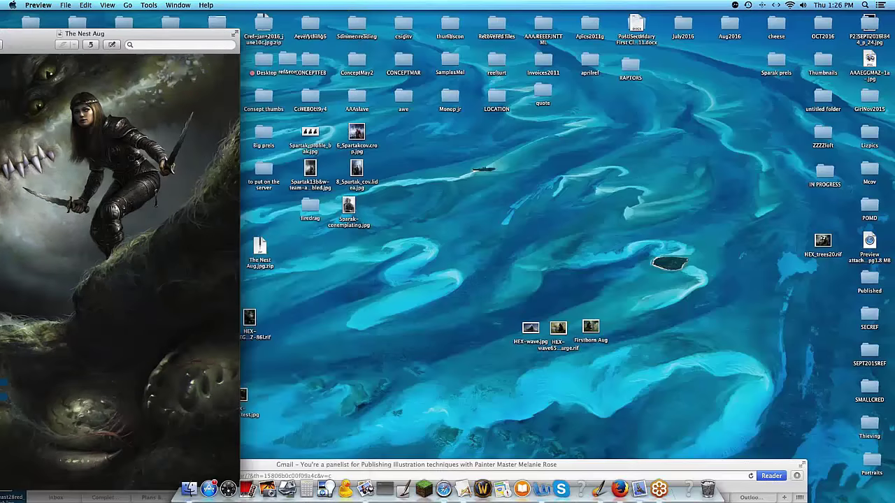
- Open HEX-AAAEGGMAZ-86l.rif in Corel Painter 2015 beside The Nest Aug image
right_click(248, 318)
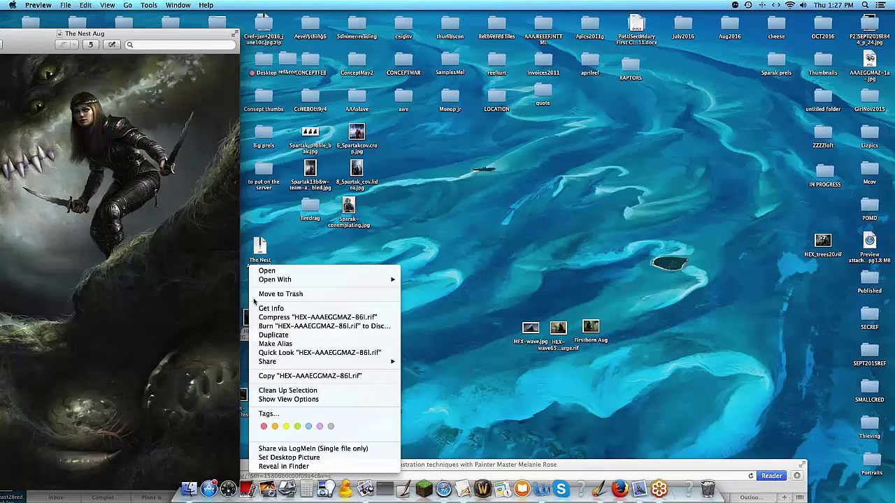
mouse_move(328, 279)
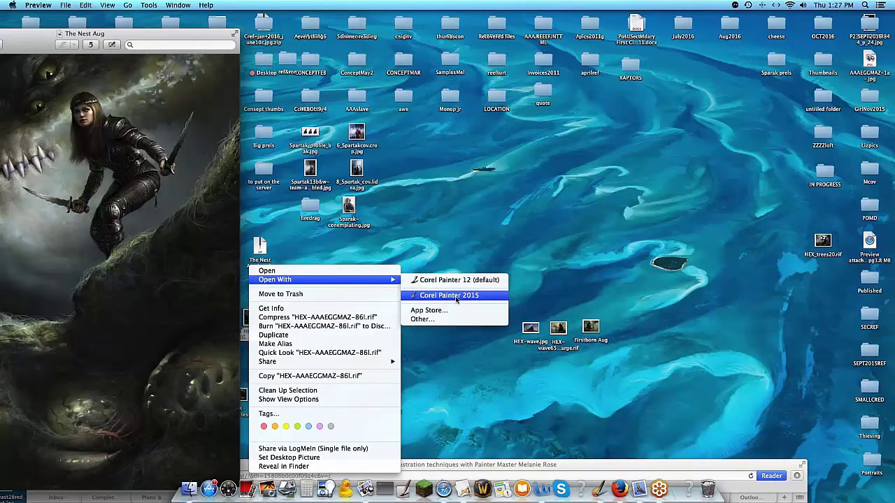
click(449, 295)
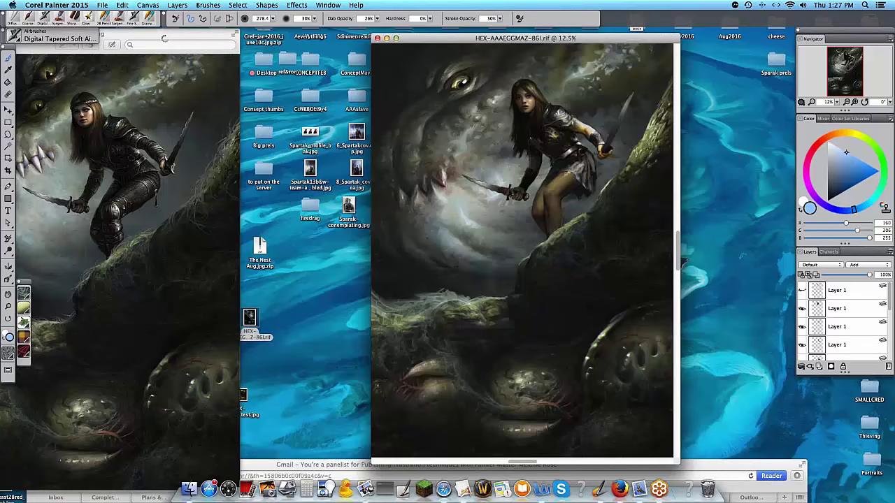
- Arrange The Nest Aug and the HEX-AAAEGGMAZ-86l.rif painting side by side to compare the two versions of the warrior illustration
key(super+Tab)
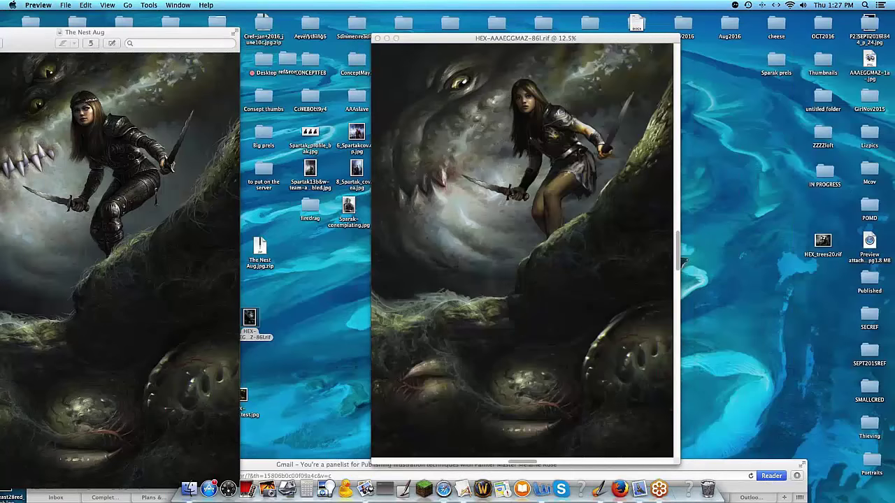
drag(182, 28, 292, 30)
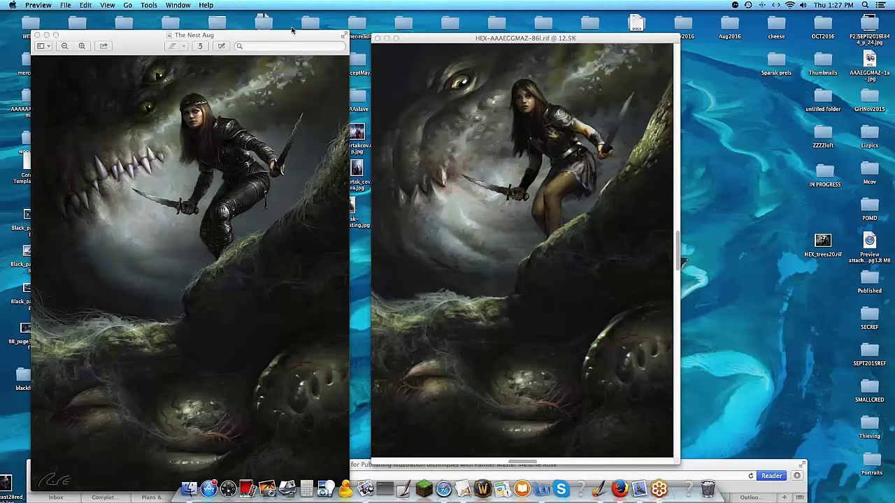
drag(432, 42, 490, 40)
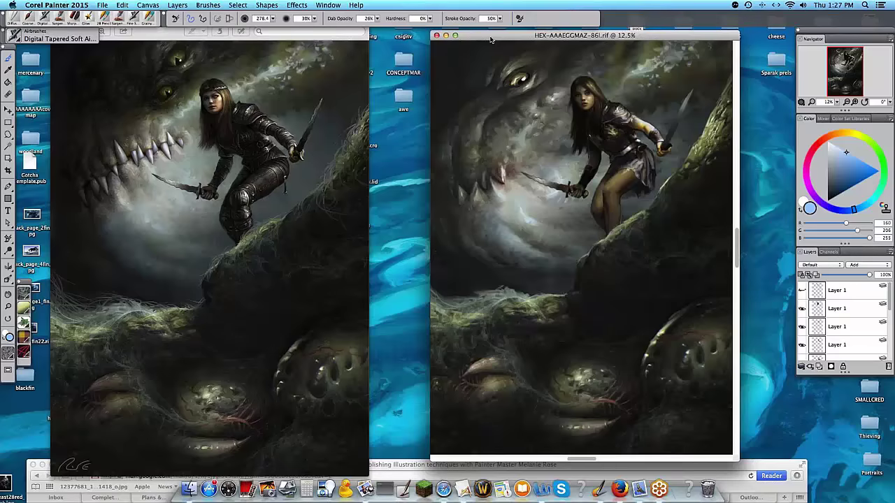
key(super+Tab)
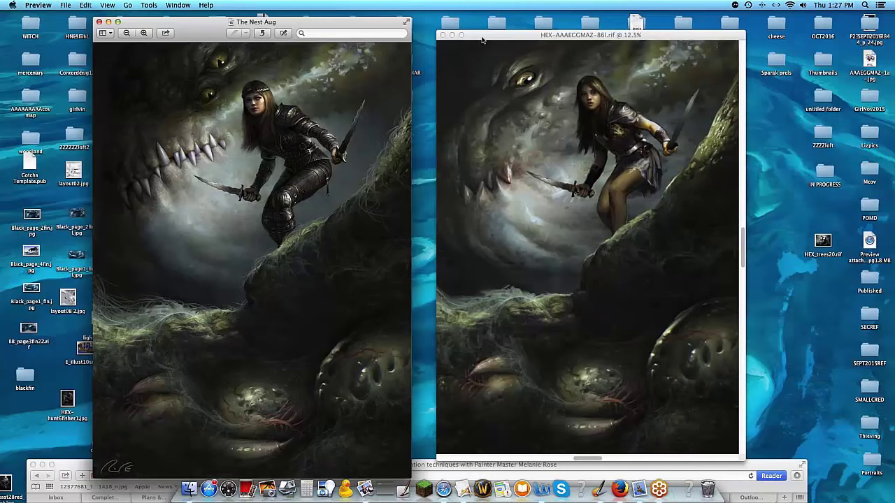
click(481, 40)
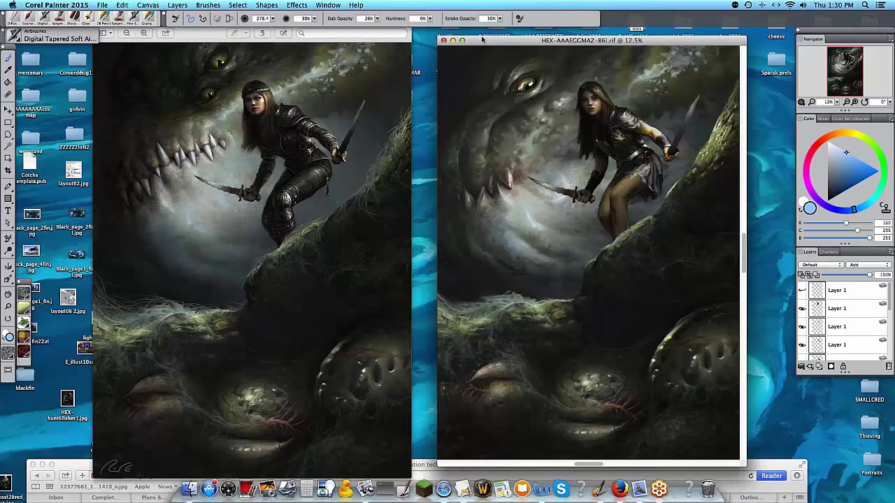
- Close HEX-AAAEGGMAZ-86l.rif without saving changes, and close The Nest Aug image
click(443, 40)
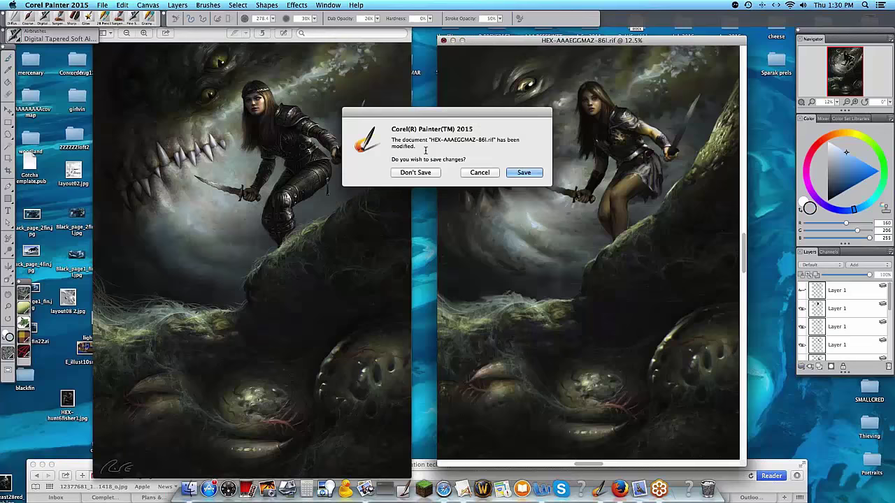
click(408, 172)
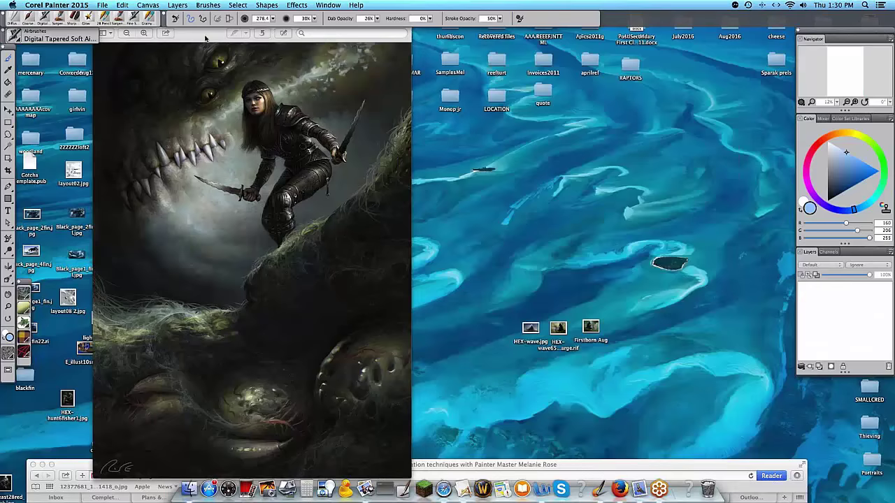
click(217, 47)
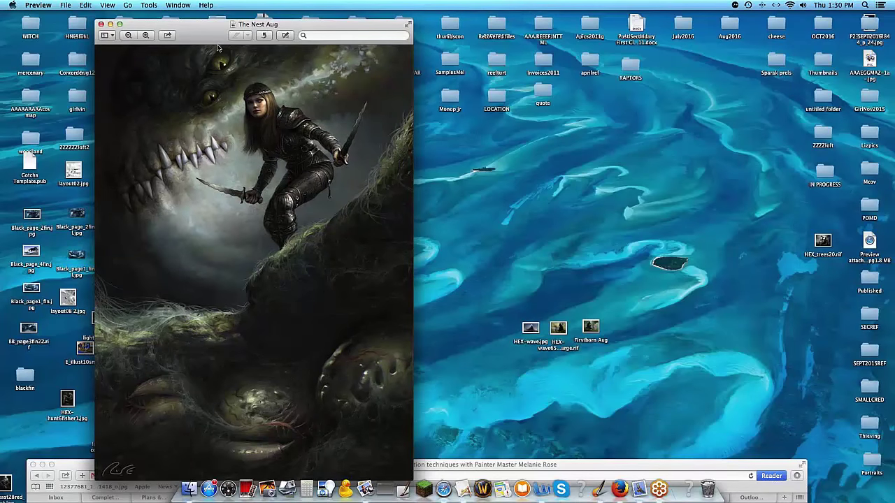
drag(205, 37, 425, 25)
key(super+q)
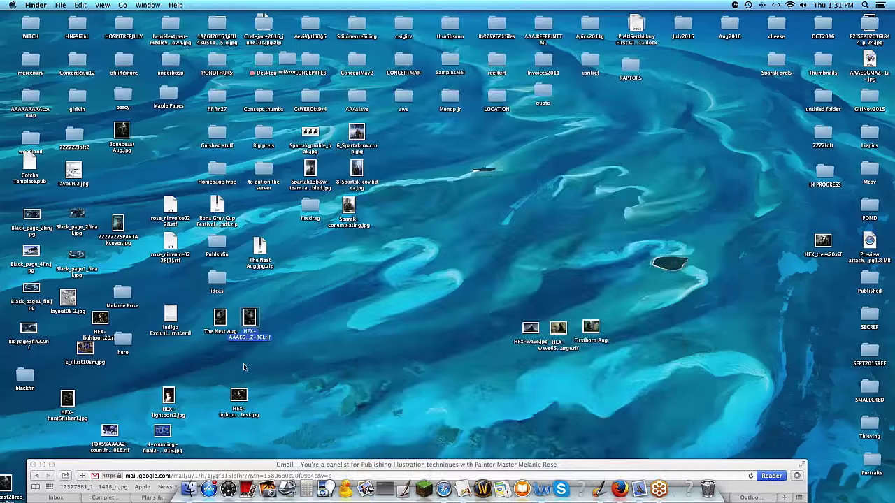
- Open Bonebeast Aug.jpg from the desktop in Corel Painter 2015 and centre its window
right_click(123, 131)
mouse_move(237, 147)
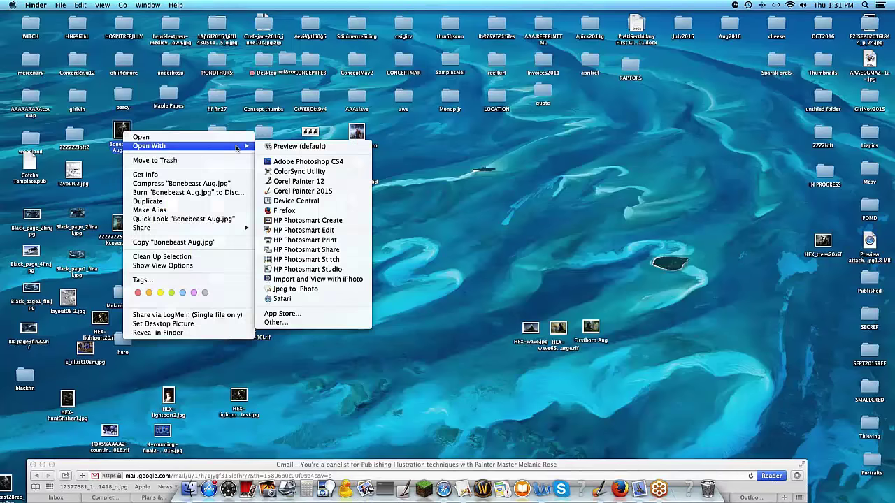
click(293, 190)
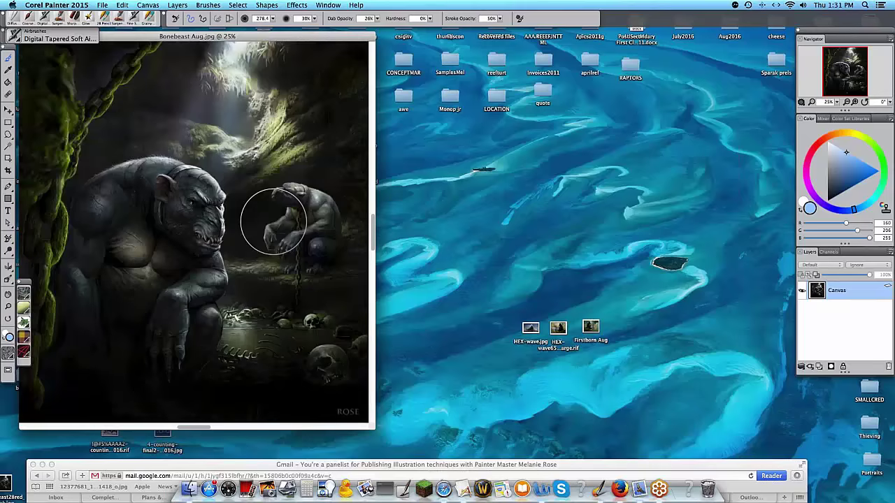
drag(273, 36, 484, 36)
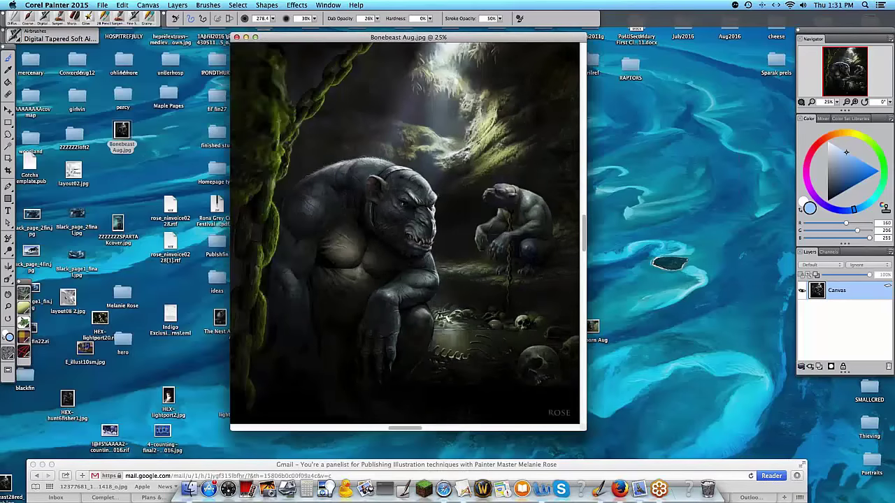
- Enlarge the Bonebeast window and zoom in to 35.3% to view the upper part of the painting
drag(585, 429, 685, 447)
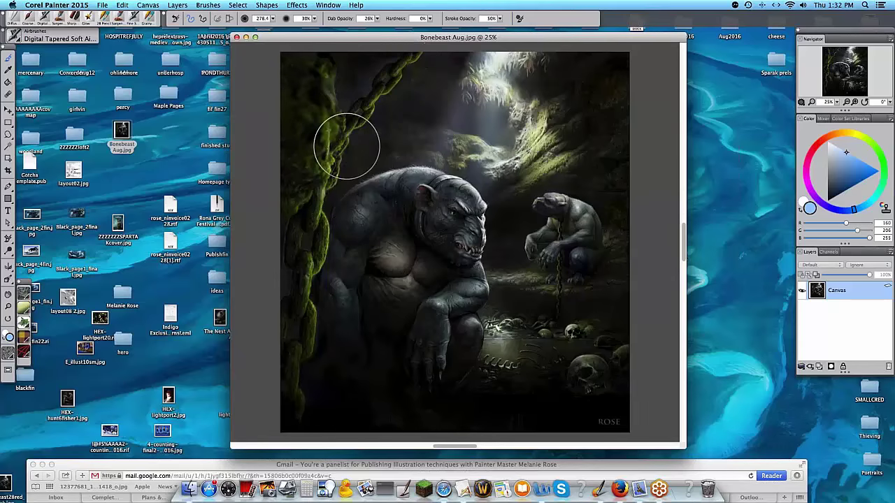
click(837, 103)
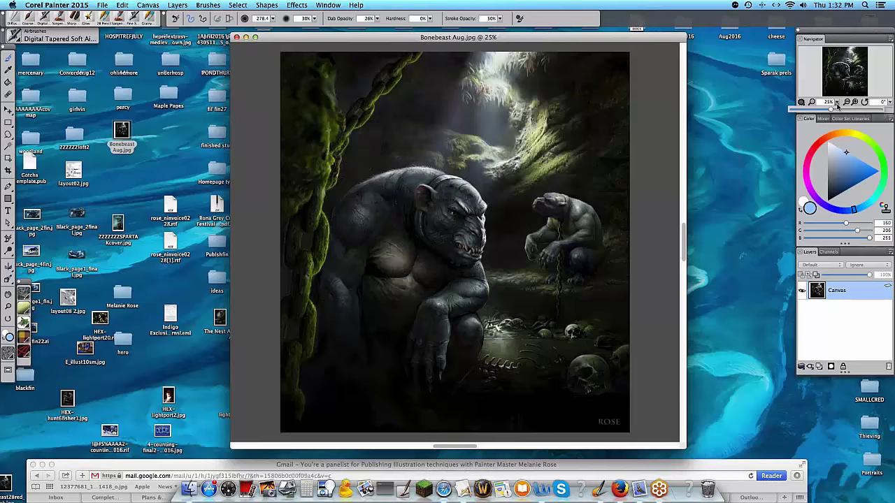
drag(837, 105, 841, 107)
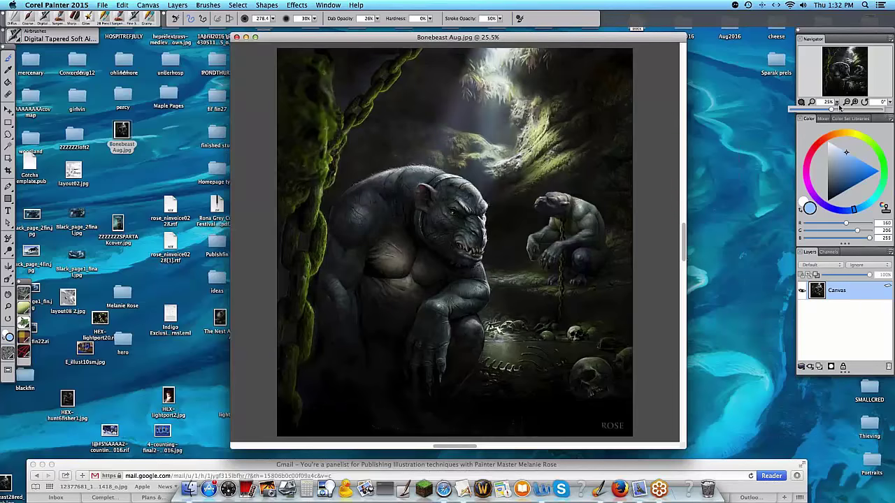
drag(841, 107, 845, 107)
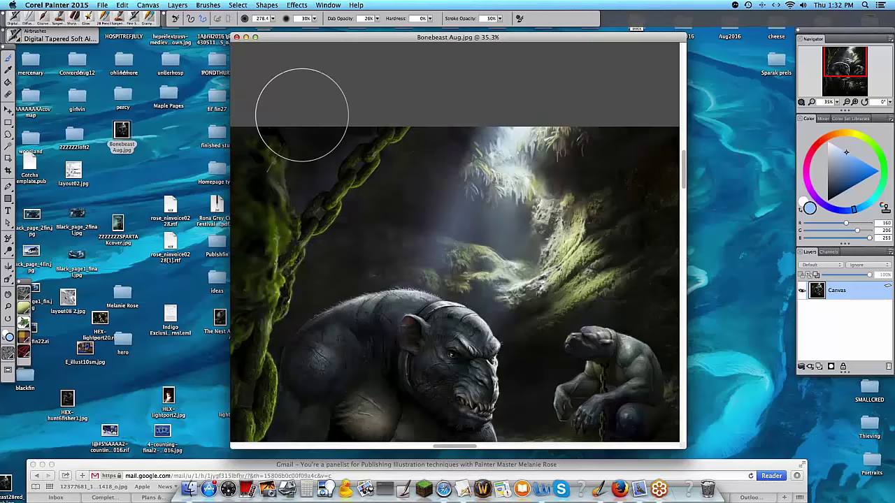
- Demonstrate the Coarse Wet Bristle oil brush with light blue strokes over the dark cave background, and undo them
click(42, 20)
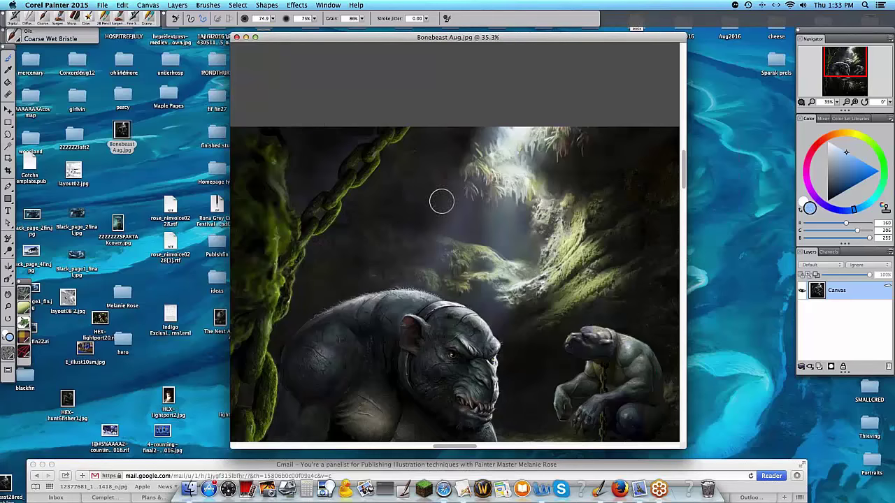
drag(391, 175, 454, 230)
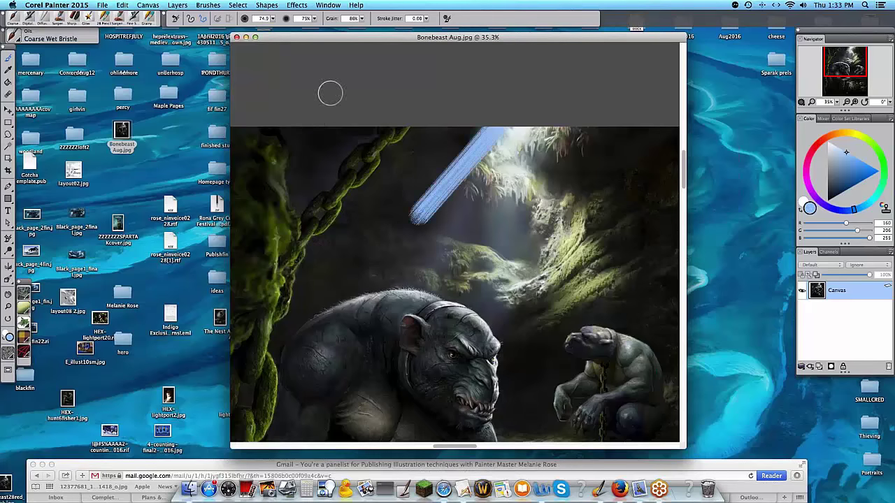
mouse_move(393, 210)
mouse_down()
mouse_move(425, 243)
mouse_move(350, 247)
mouse_up()
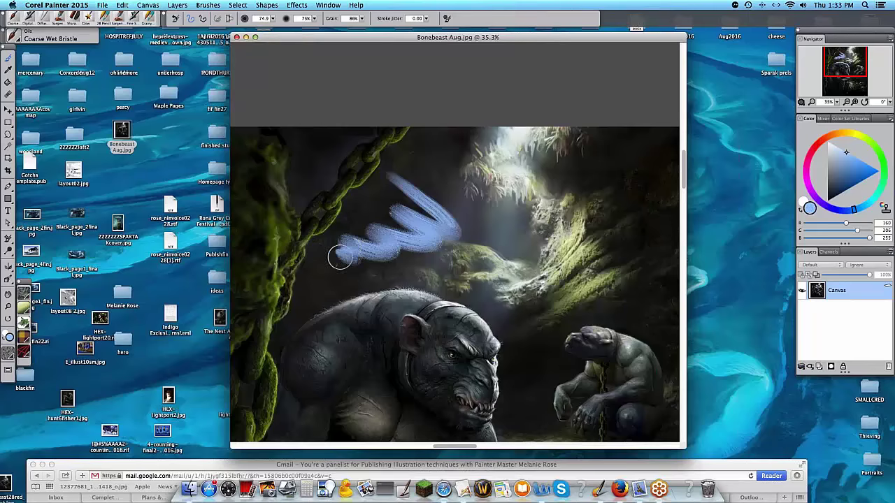
key(ctrl+z)
key(ctrl+z)
key(ctrl+z)
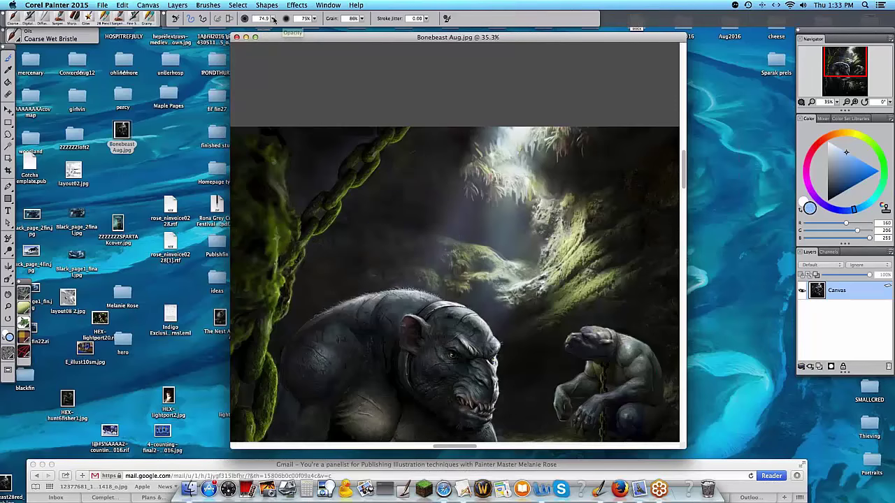
- Increase the Coarse Wet Bristle size to 148.6, dab a test stroke beside the light shaft, and undo it
drag(274, 23, 299, 33)
mouse_move(450, 186)
mouse_down()
mouse_move(443, 164)
mouse_move(438, 205)
mouse_up()
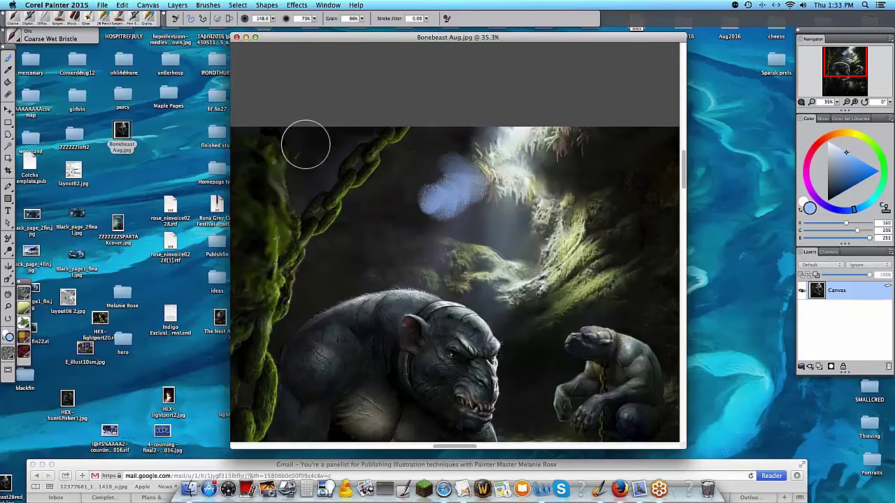
key(super+z)
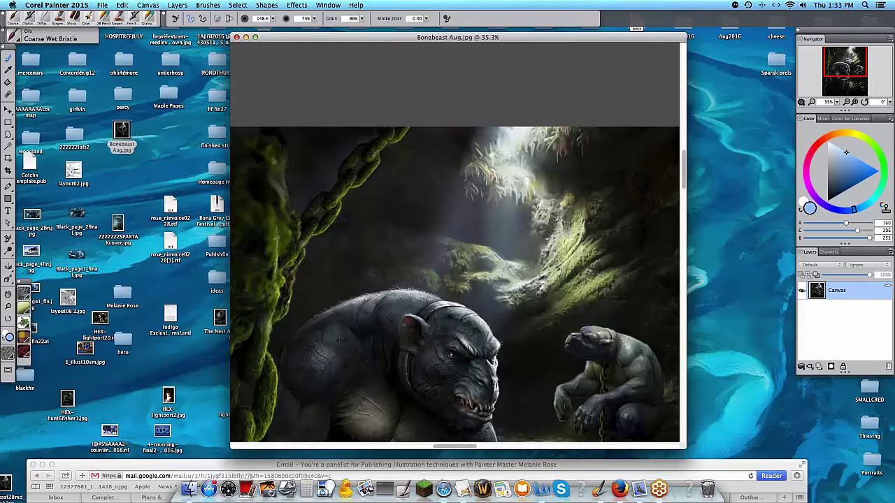
- Widen and shorten the Bonebeast window to show the full image width, and examine the mossy chain and the beasts
drag(685, 447, 755, 457)
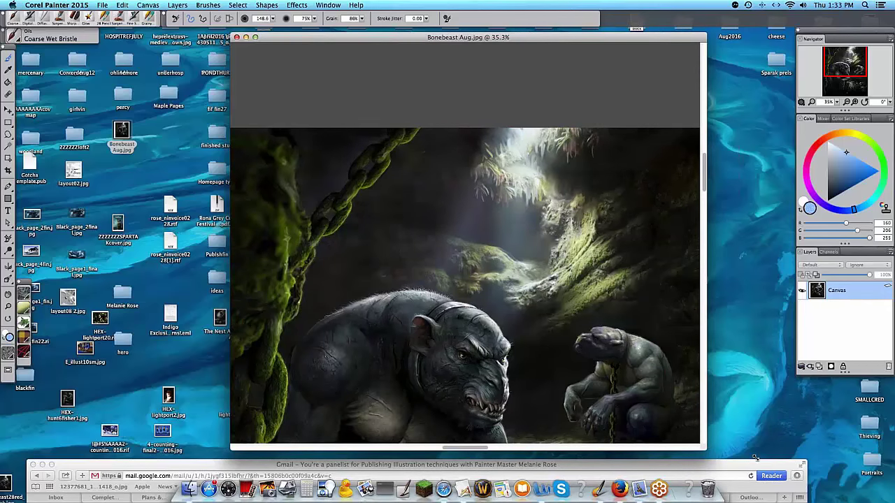
drag(755, 458, 748, 419)
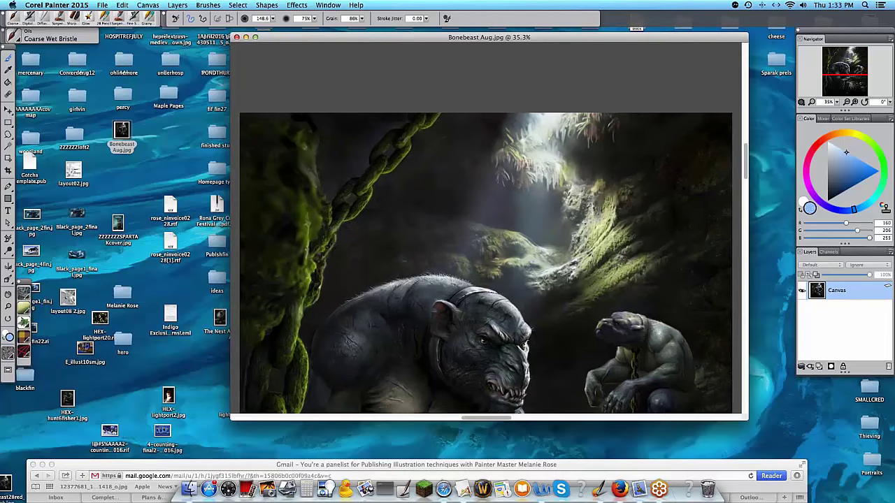
scroll(486, 239, down, 1)
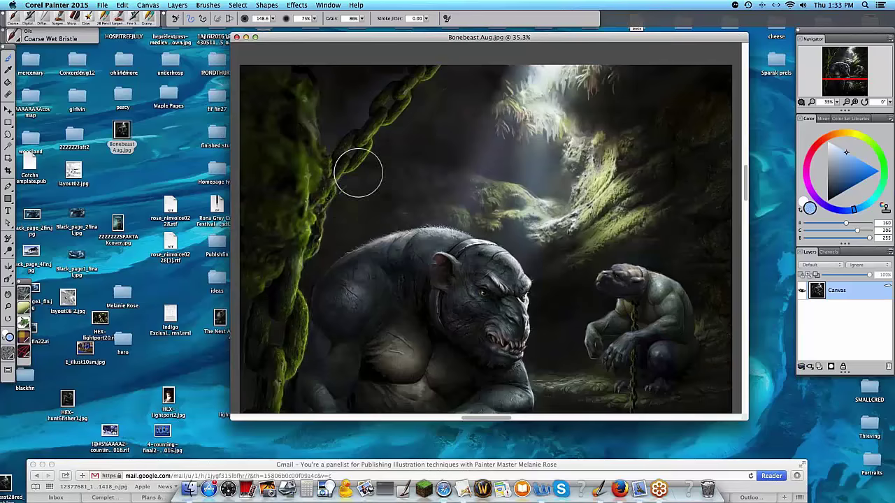
mouse_move(320, 170)
mouse_down()
mouse_move(295, 210)
mouse_move(284, 179)
mouse_up()
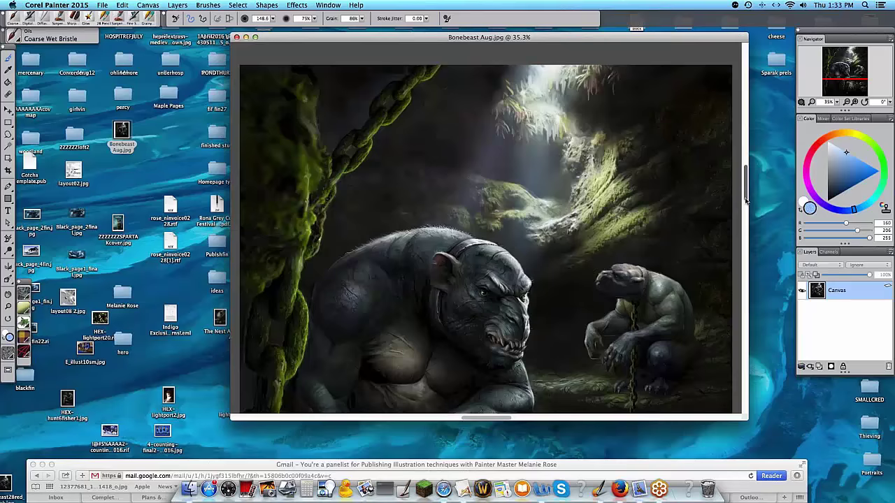
scroll(746, 202, down, 1)
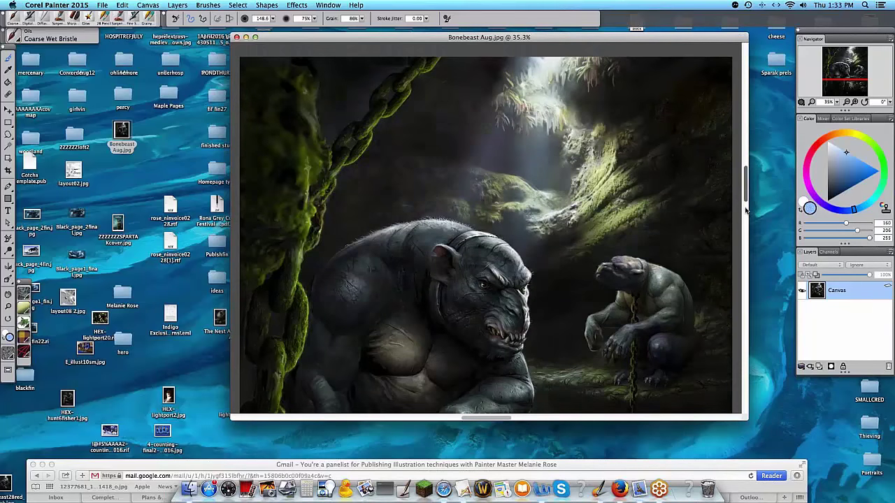
scroll(746, 209, down, 5)
- Demonstrate the Sharp Charcoal Pencil with test strokes over the cave background, including one in near-black, and undo them
drag(440, 112, 474, 235)
key(super+z)
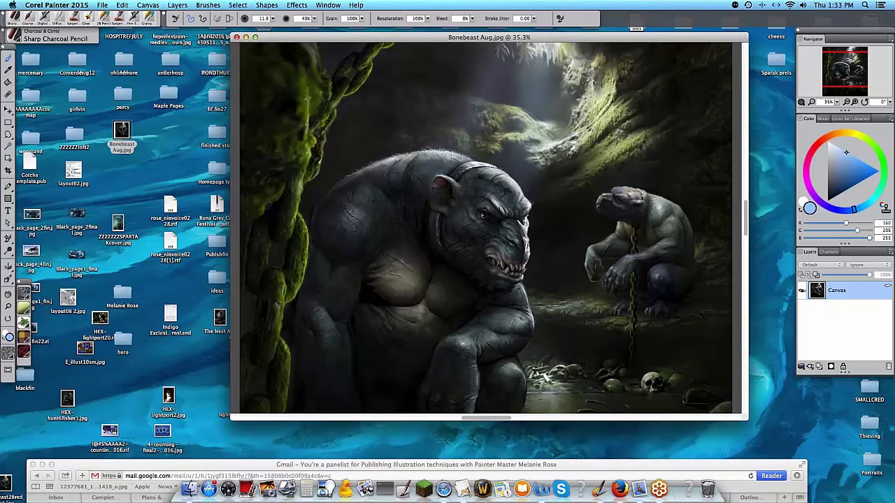
click(829, 196)
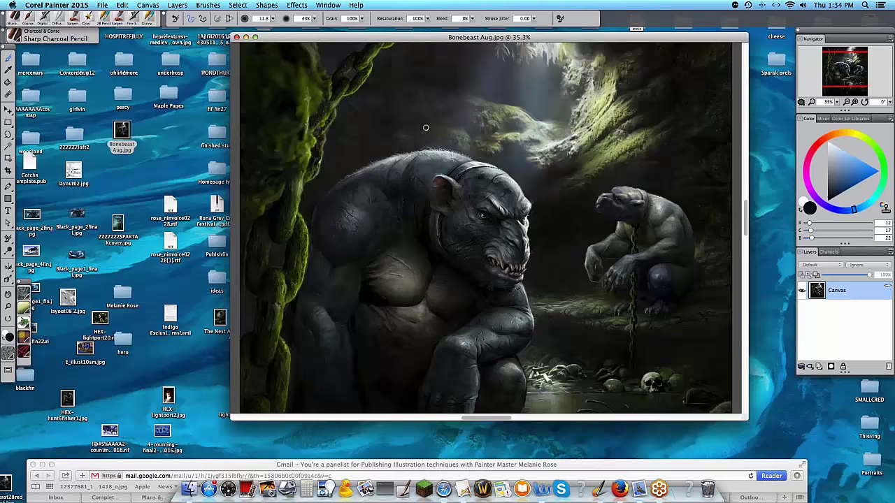
drag(426, 128, 539, 190)
key(super+z)
- Sample a dark brownish grey from the cave background beside the chain with the Dropper, and return to the brush
click(9, 72)
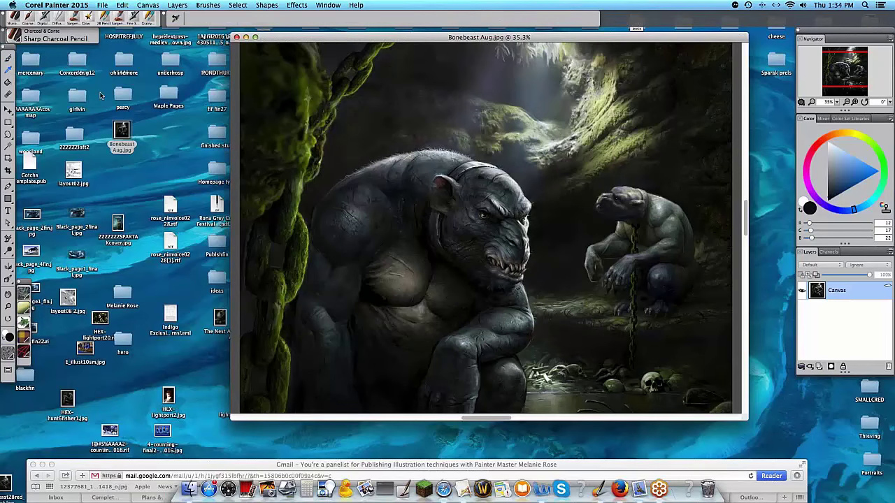
click(352, 115)
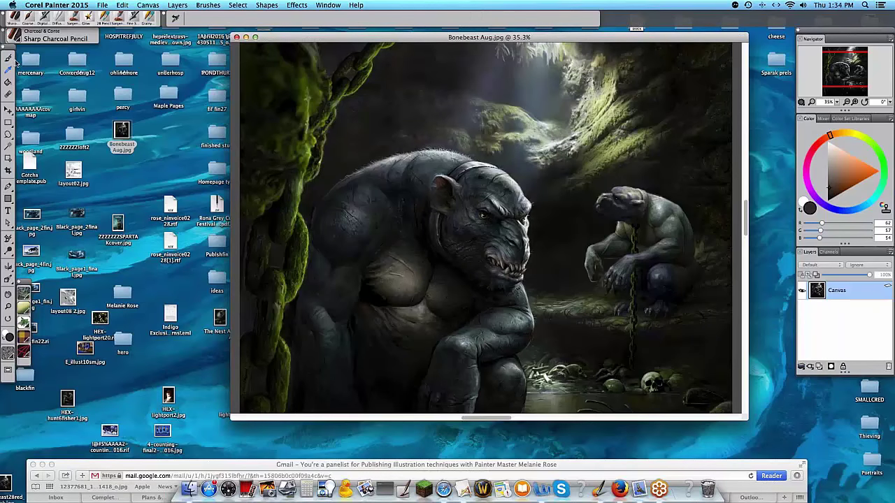
click(9, 59)
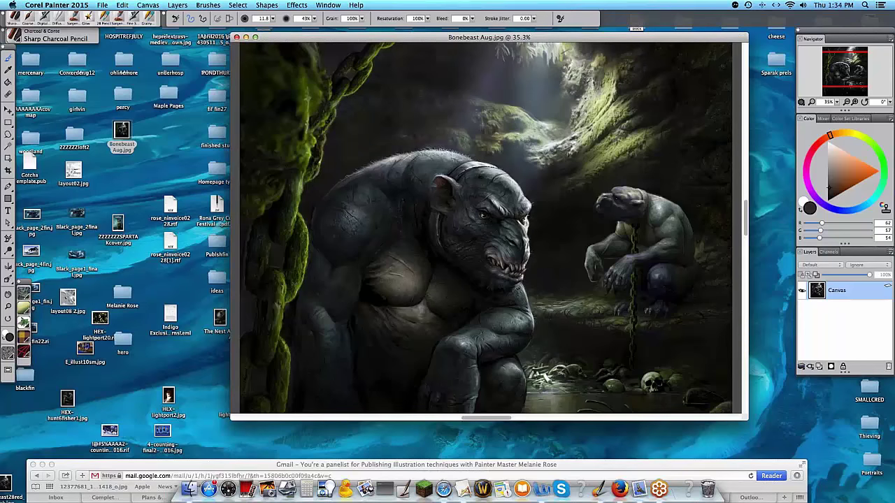
- Zoom in to 134.4% on the front beast's face to examine its skin, eye and teeth details
click(836, 103)
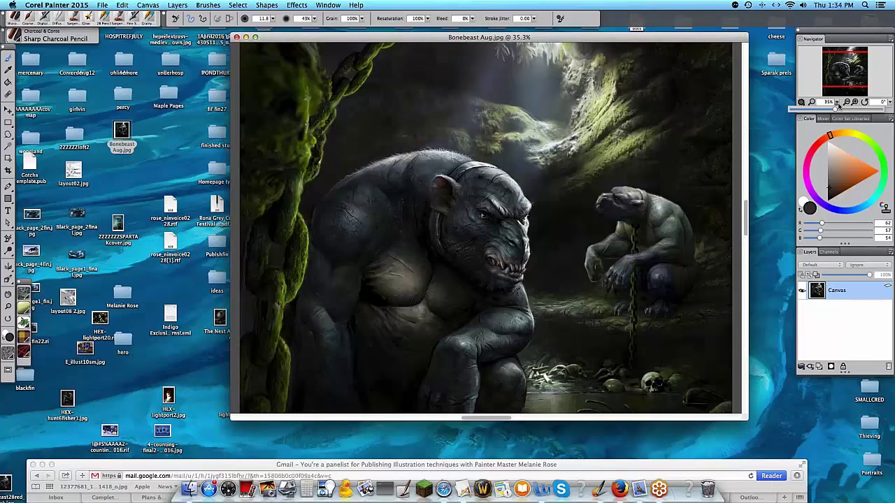
drag(838, 104, 844, 108)
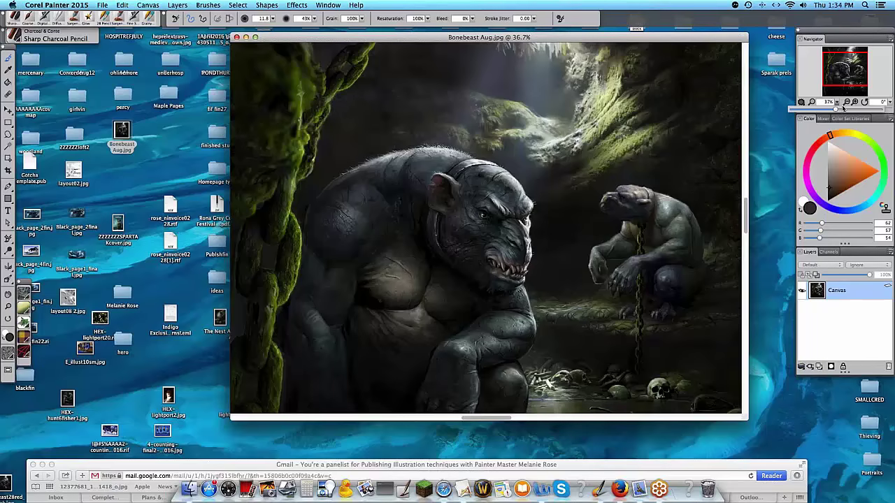
drag(844, 108, 851, 112)
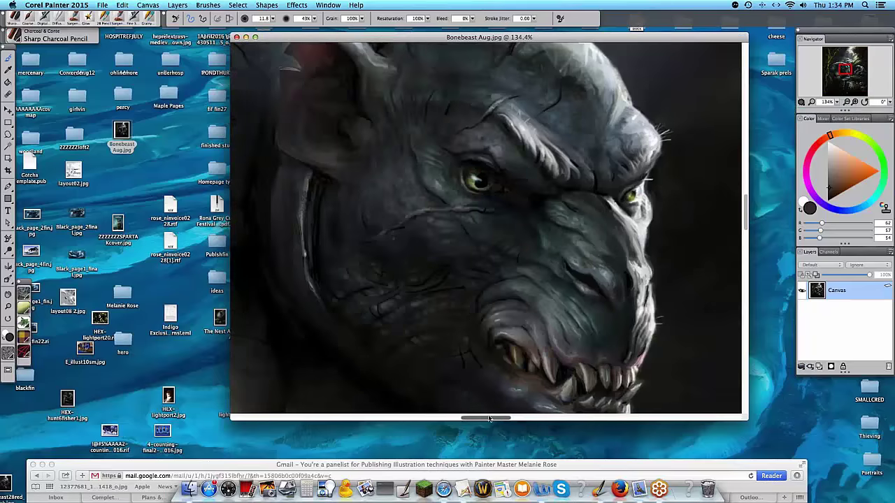
- Examine the mossy chain, the beast's torso, and the bones and skulls along the waterline at 134.4% zoom
scroll(476, 310, left, 5)
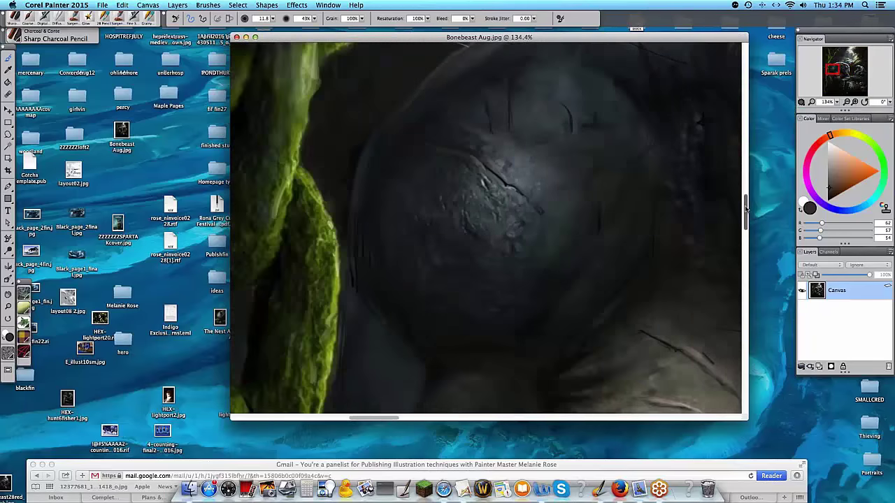
mouse_move(745, 208)
mouse_down()
mouse_move(745, 290)
mouse_move(746, 237)
mouse_up()
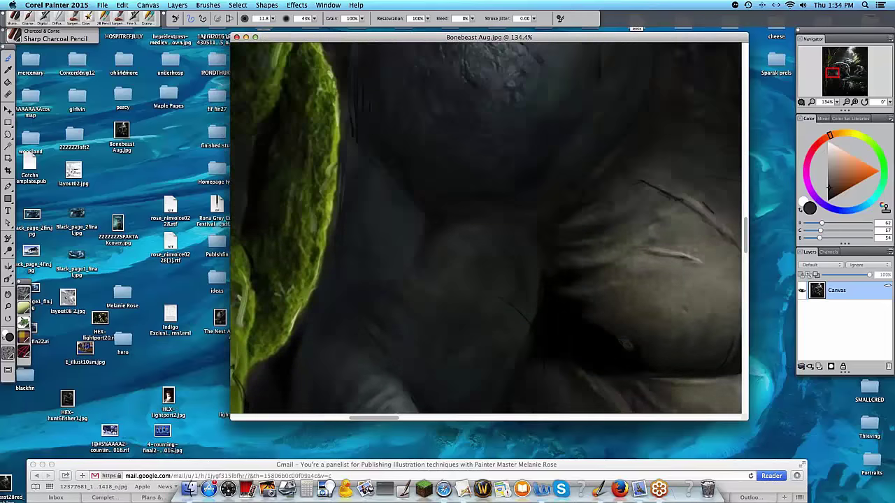
mouse_move(423, 415)
mouse_down()
mouse_move(572, 392)
mouse_move(651, 285)
mouse_up()
drag(745, 234, 742, 289)
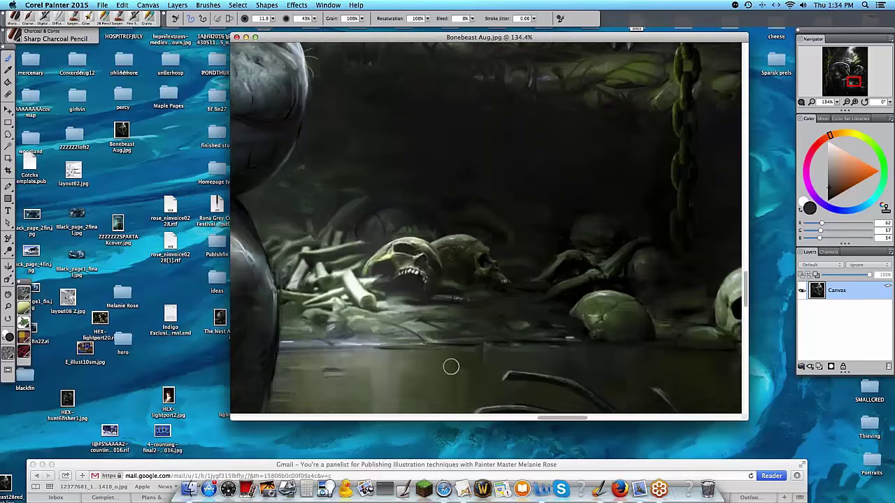
drag(558, 418, 632, 420)
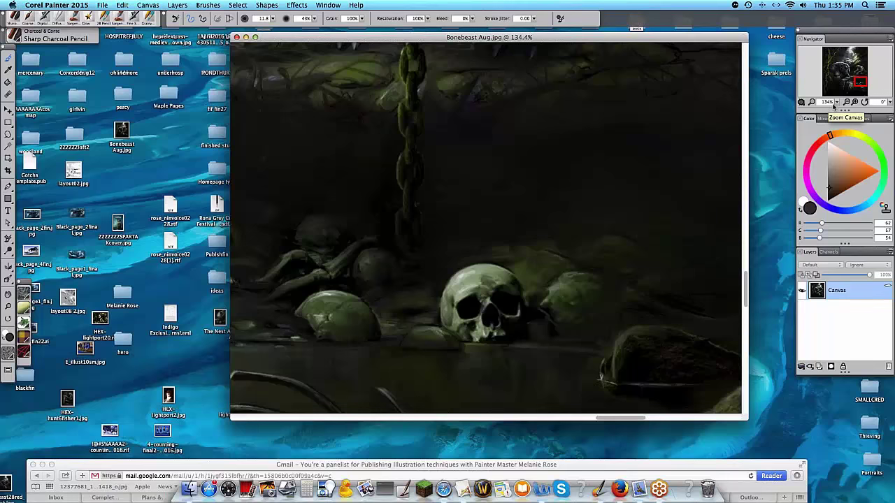
- Zoom out to 23.5% to show the whole Bonebeast illustration, and close the image
click(830, 103)
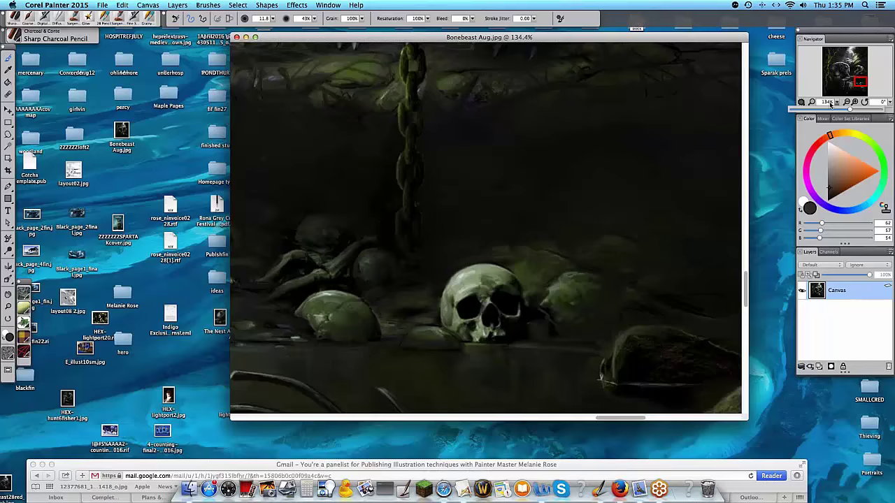
drag(830, 103, 814, 103)
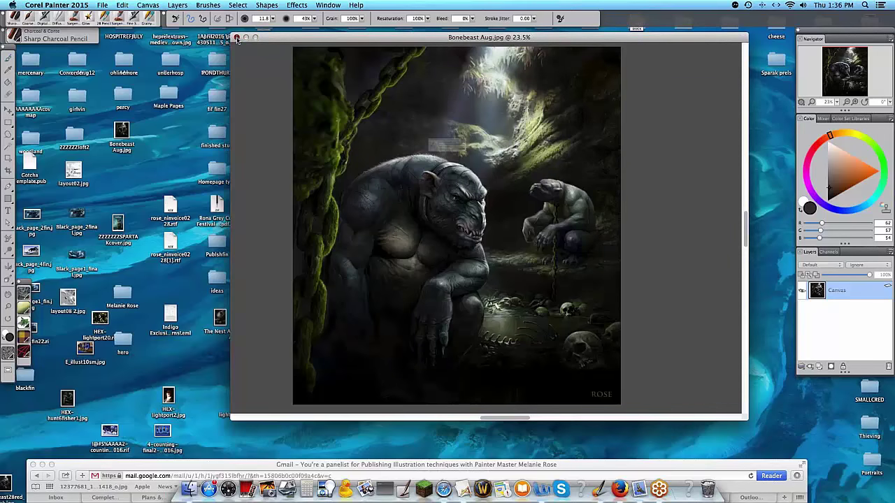
click(236, 37)
click(407, 168)
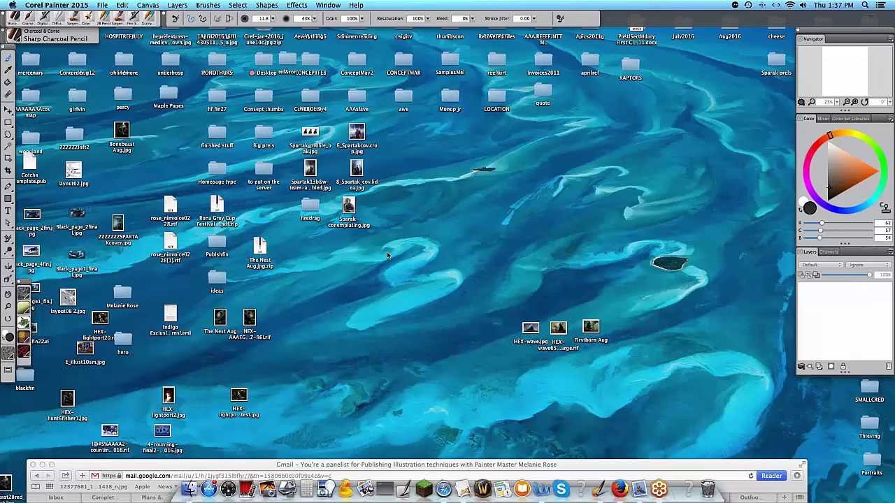
- Show the Glow brush and the Digital Tapered Soft Airbrush, and look through the Airbrushes variants in the brush library
click(87, 15)
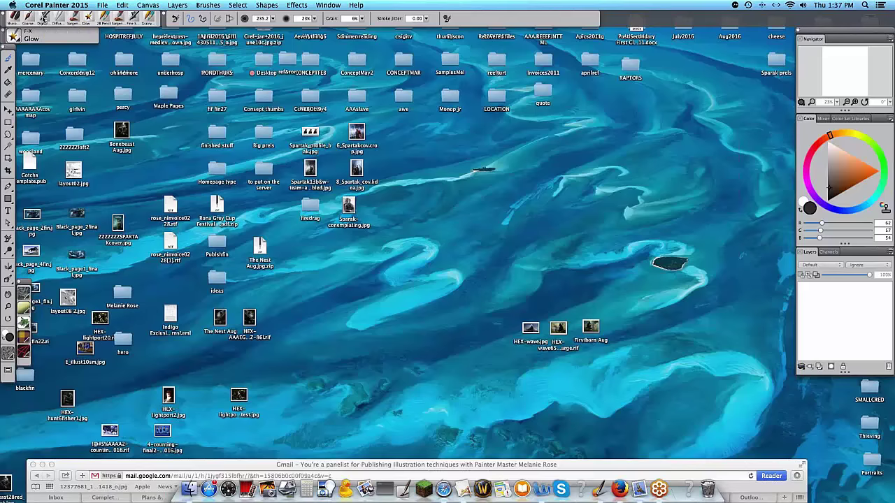
click(44, 15)
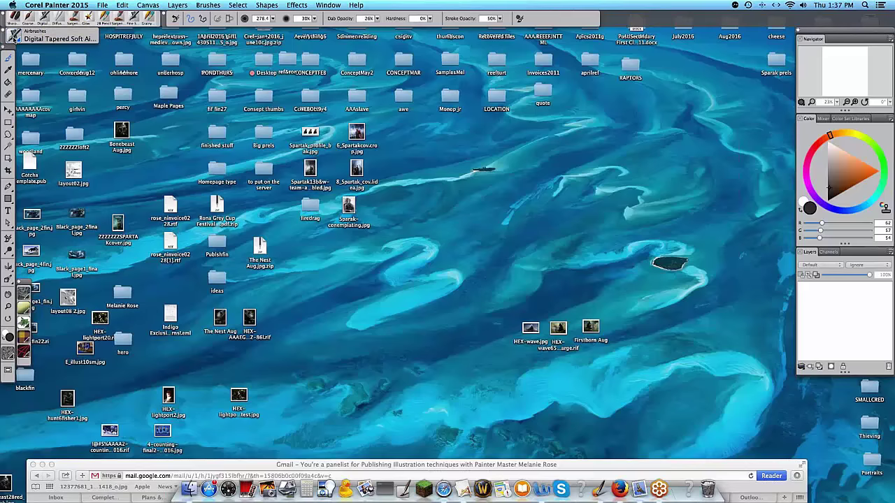
click(13, 37)
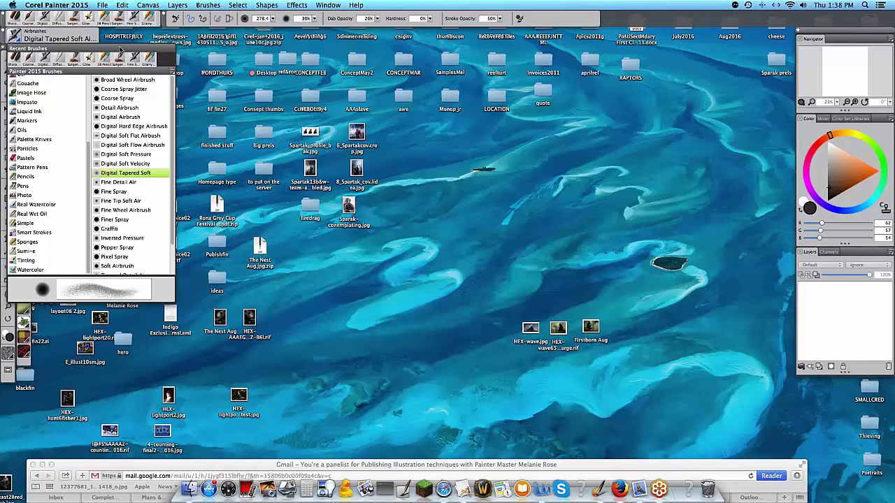
click(233, 129)
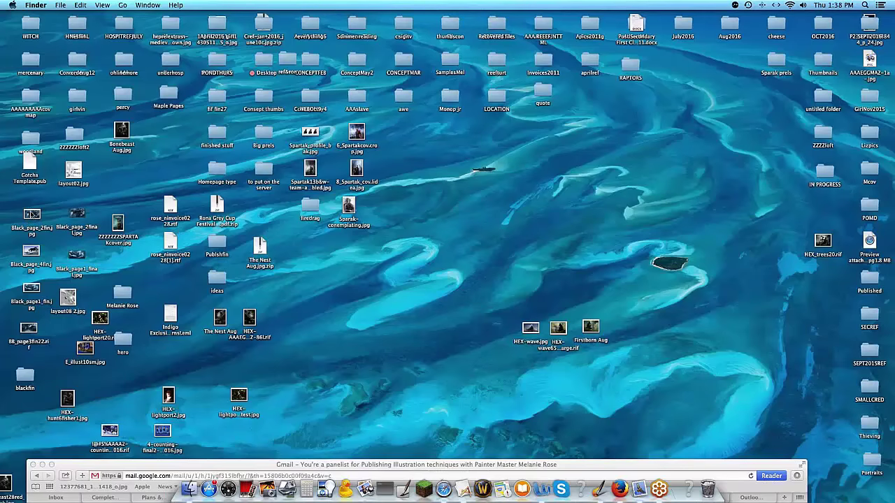
- View the falling boy and horse illustrations Black_page_2fin.jpg and Black_page_2final.jpg in Preview, closing each one
click(33, 218)
double_click(33, 215)
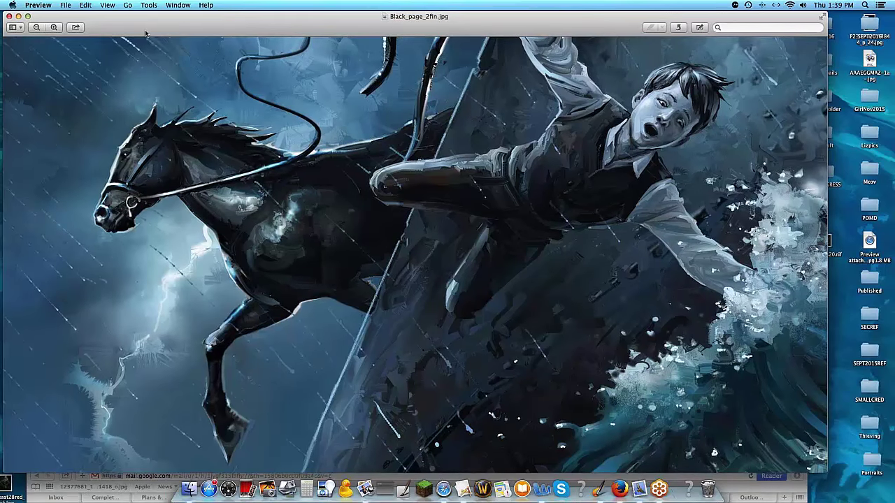
drag(146, 33, 195, 31)
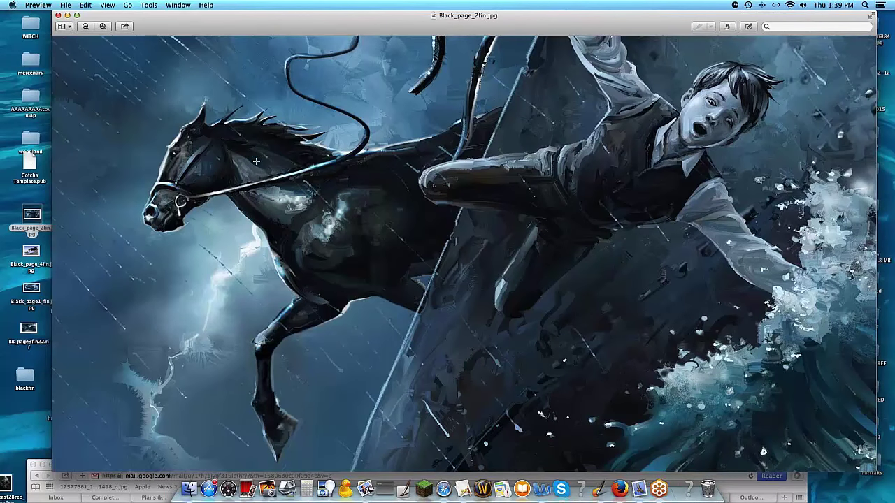
click(58, 15)
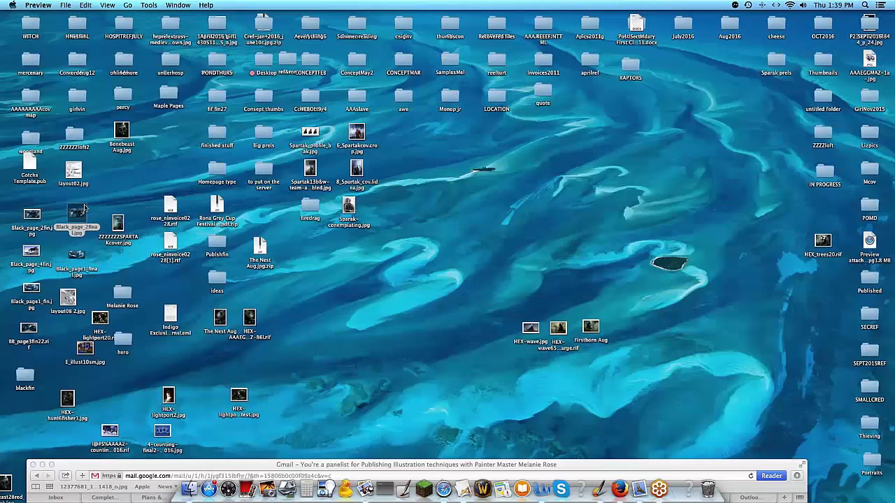
double_click(84, 208)
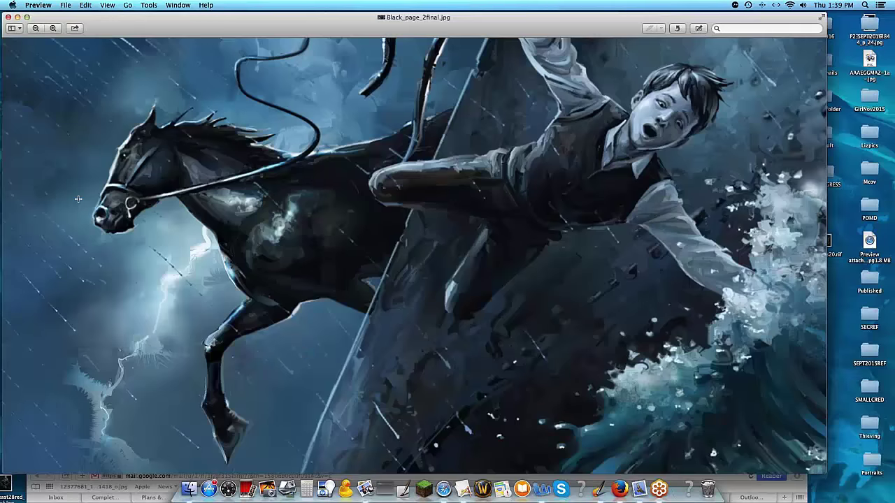
key(super+w)
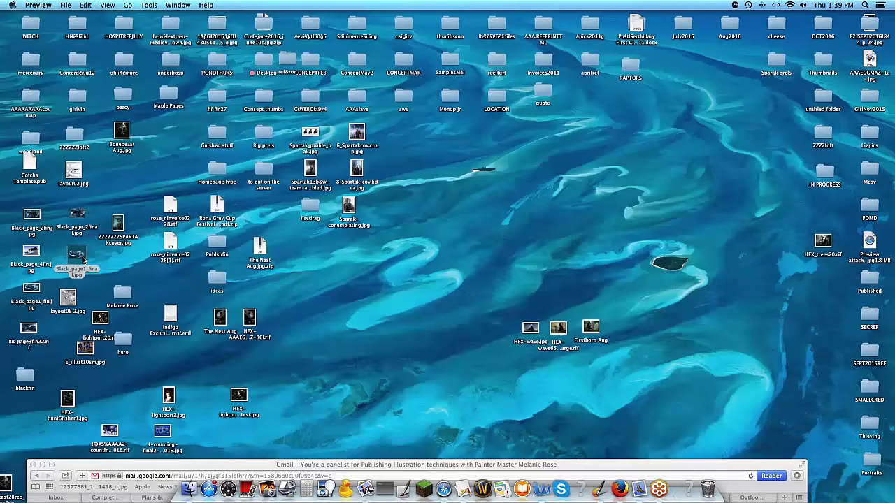
- View the stormy ship images Black_page1_final.jpg and Black_page1_fin.jpg and the beach horse image Black_page_4fin.jpg, closing each one
double_click(82, 259)
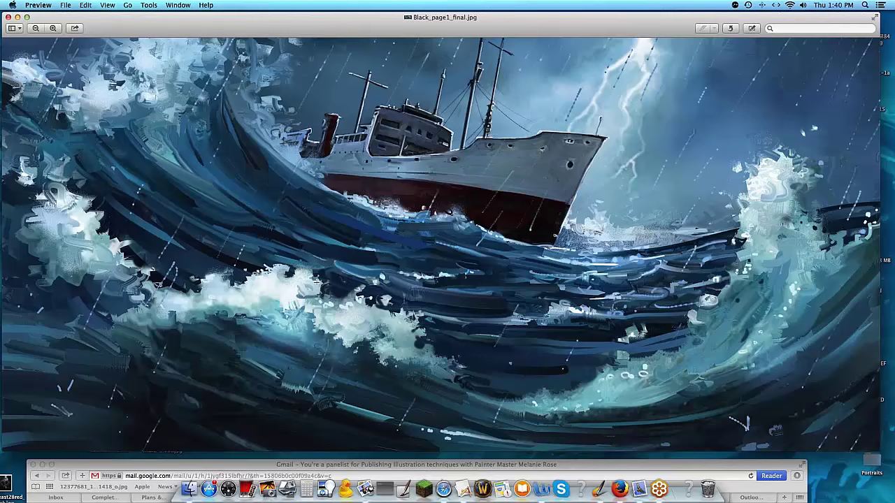
click(8, 17)
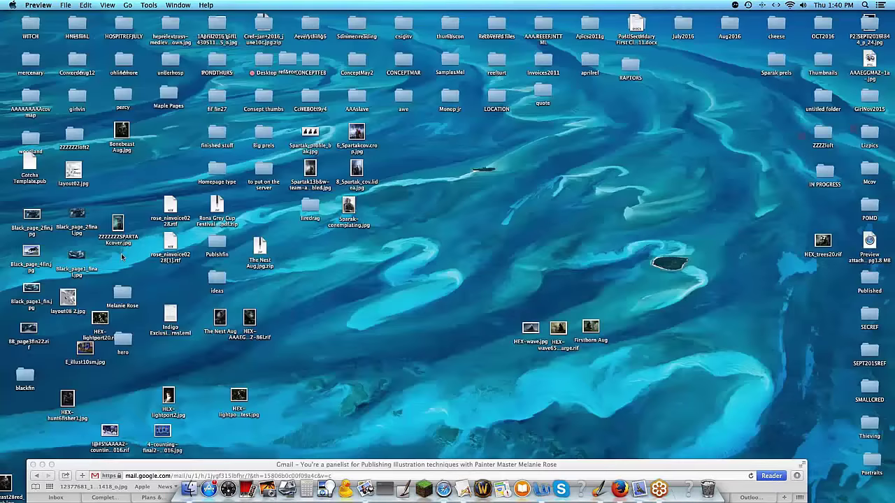
double_click(33, 287)
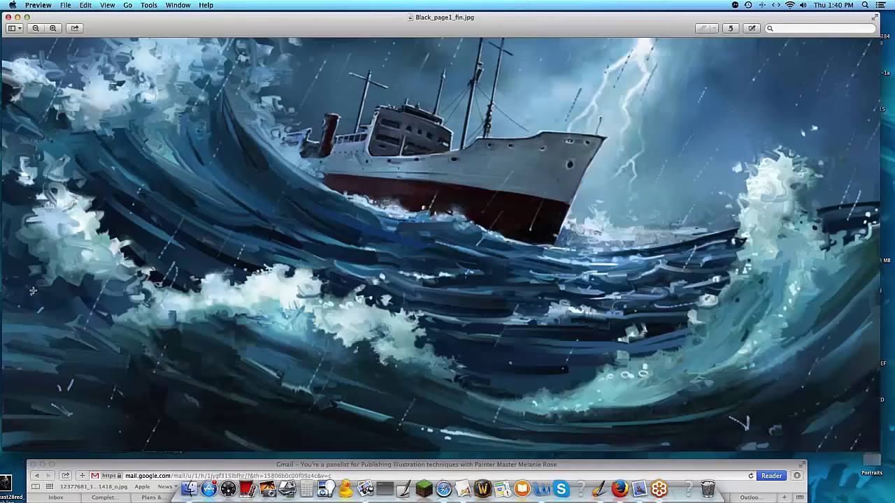
key(super+w)
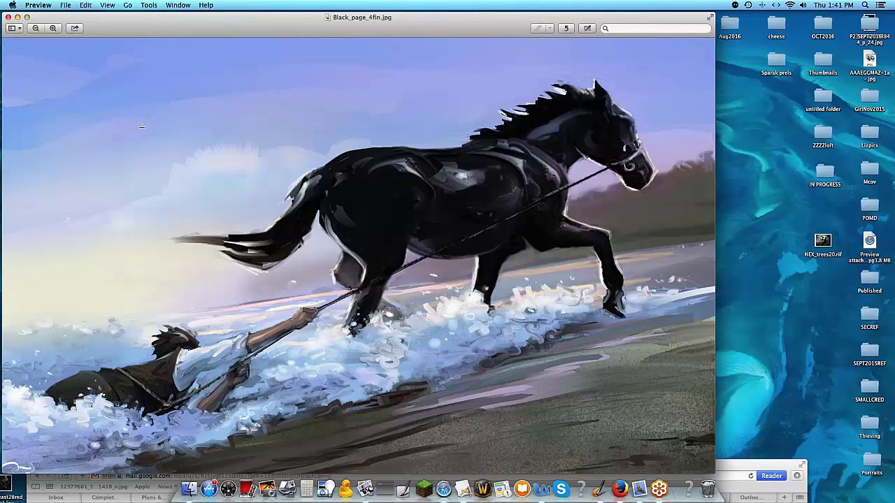
click(9, 17)
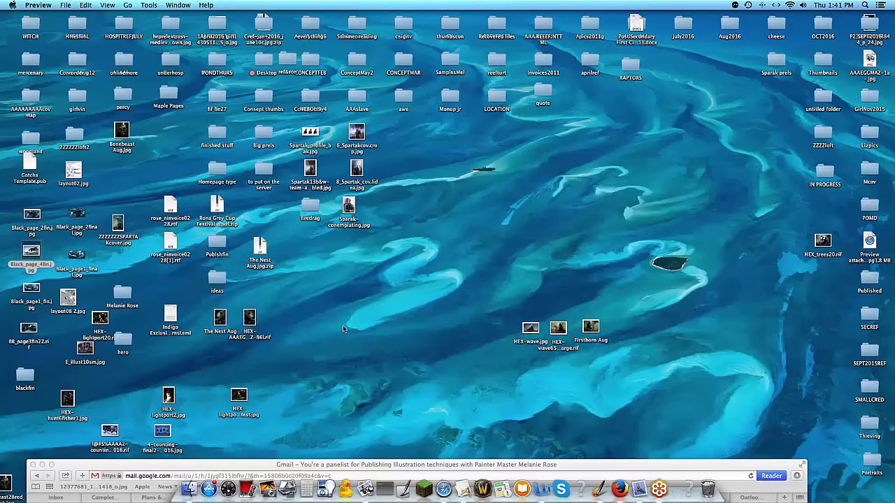
click(350, 302)
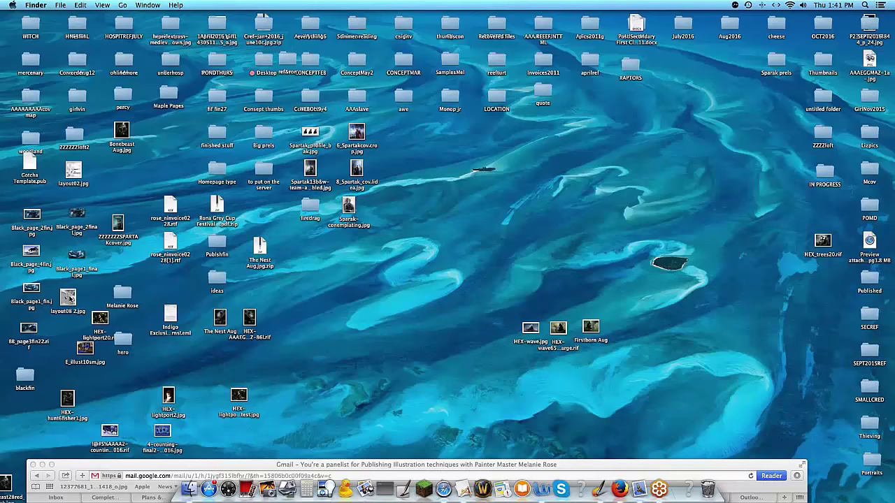
- View the grey rope-swing sketch layout08 2.jpg in Preview, and close it
double_click(70, 298)
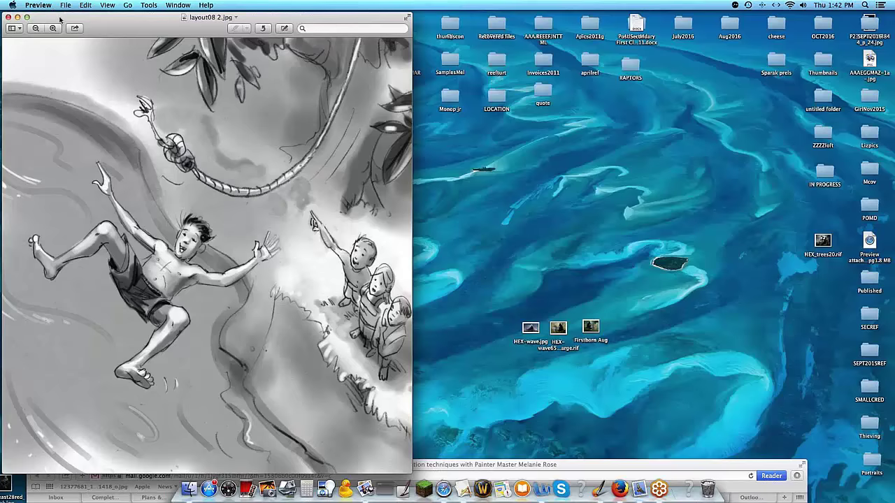
drag(60, 20, 213, 21)
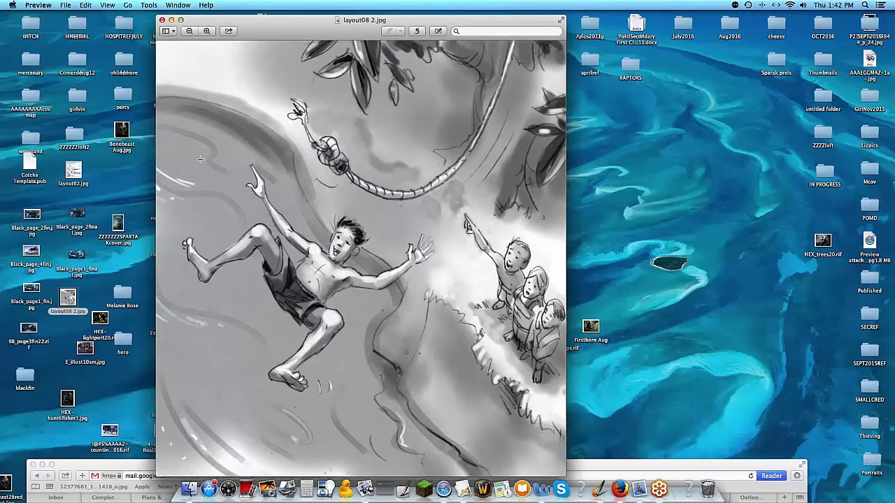
click(163, 20)
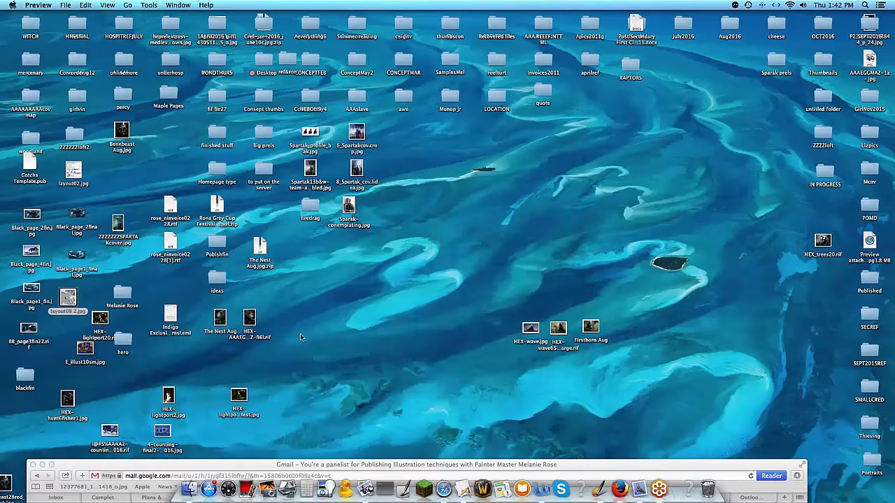
- Open layout08 2.jpg in Corel Painter 2015, and switch to the Grainy Pencil
right_click(68, 297)
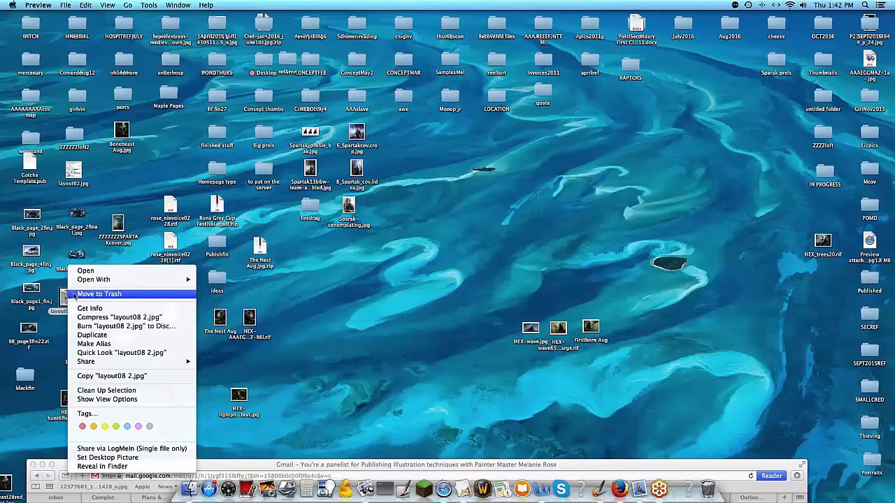
mouse_move(84, 281)
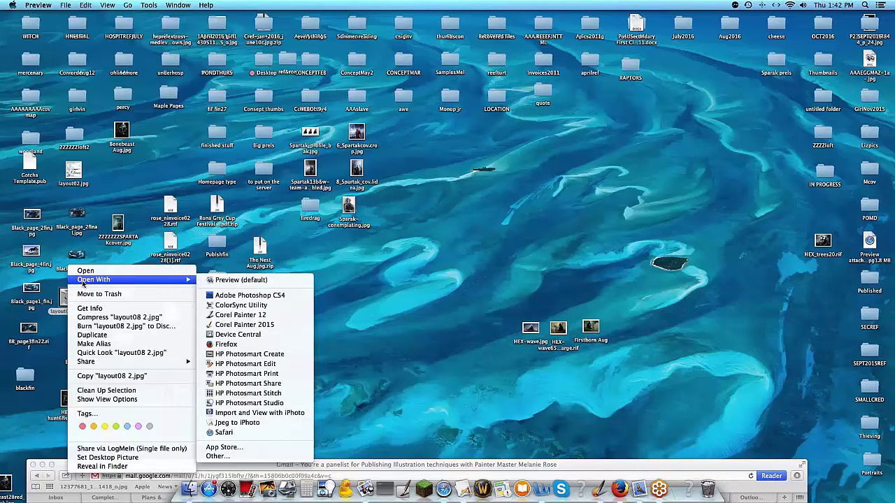
click(246, 326)
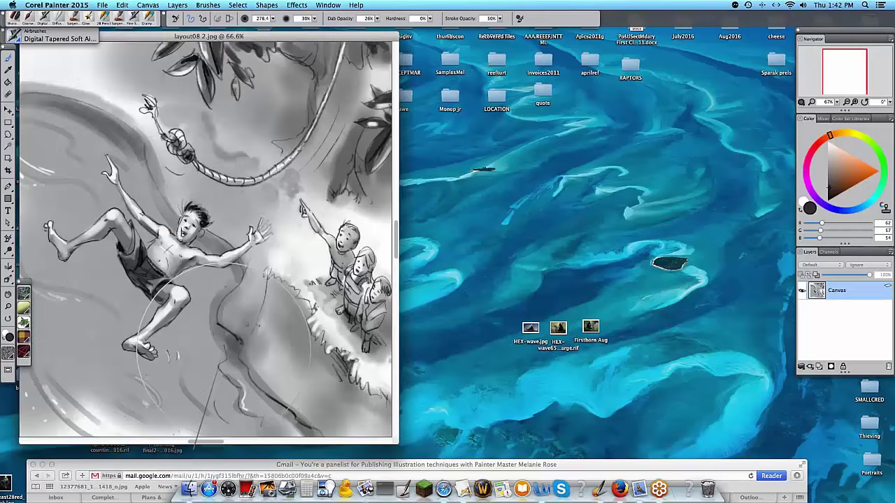
click(146, 17)
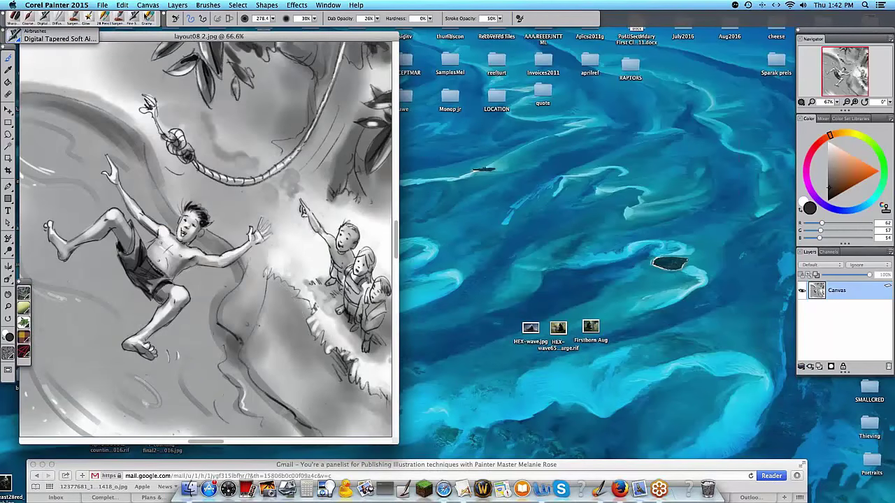
mouse_move(124, 40)
mouse_down()
mouse_move(330, 67)
mouse_move(372, 37)
mouse_up()
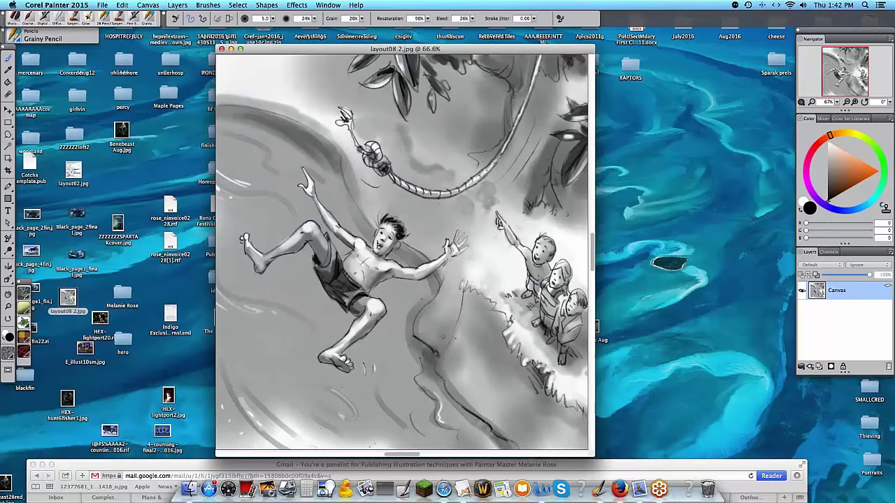
- Draw loose black Grainy Pencil strokes between the falling boy and the pointing children, and undo the last stroke
mouse_move(464, 224)
mouse_down()
mouse_move(471, 283)
mouse_move(490, 323)
mouse_up()
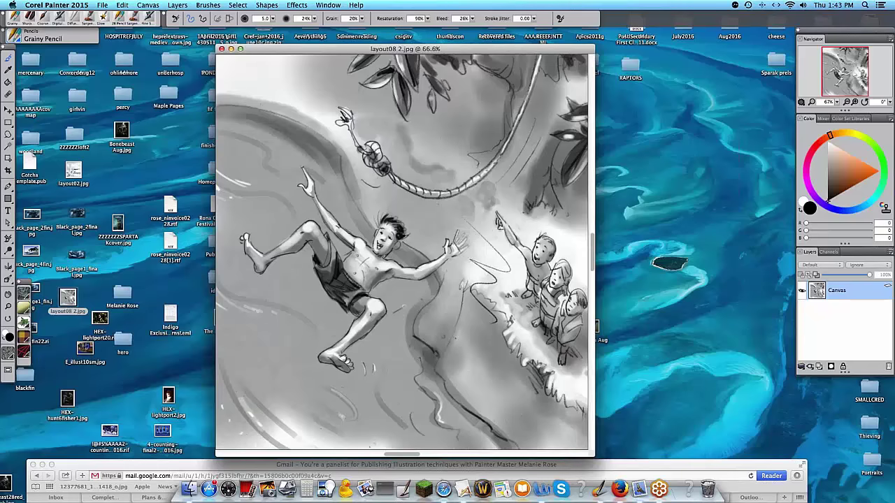
drag(472, 208, 502, 267)
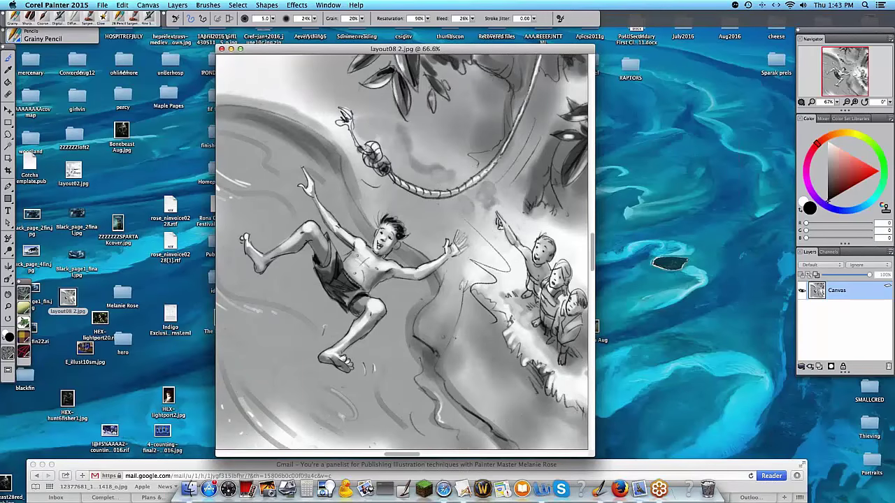
key(super+z)
- Widen the layout08 2.jpg window and zoom out to 51.2% to show the whole sketch with space around it
drag(261, 50, 288, 48)
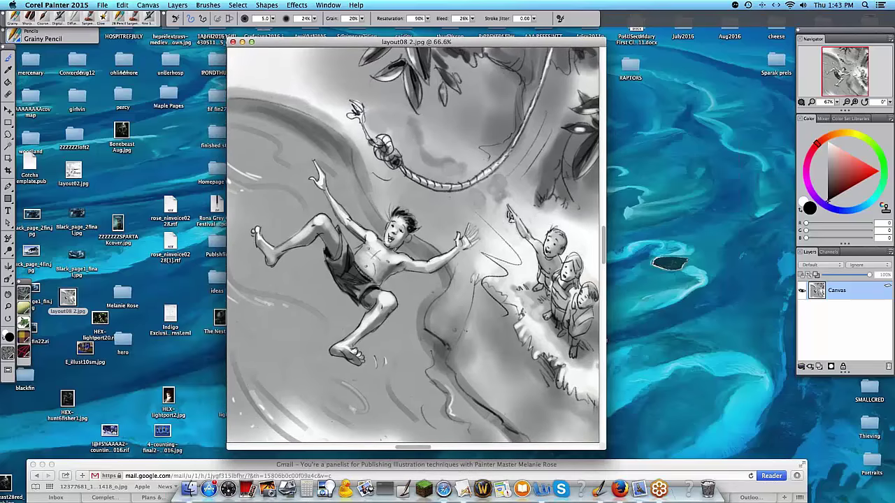
drag(605, 450, 641, 446)
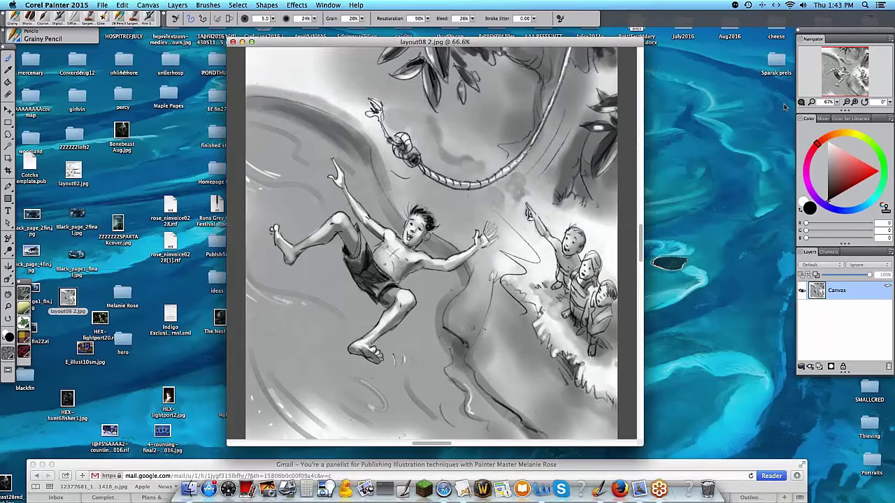
click(837, 104)
drag(837, 104, 830, 105)
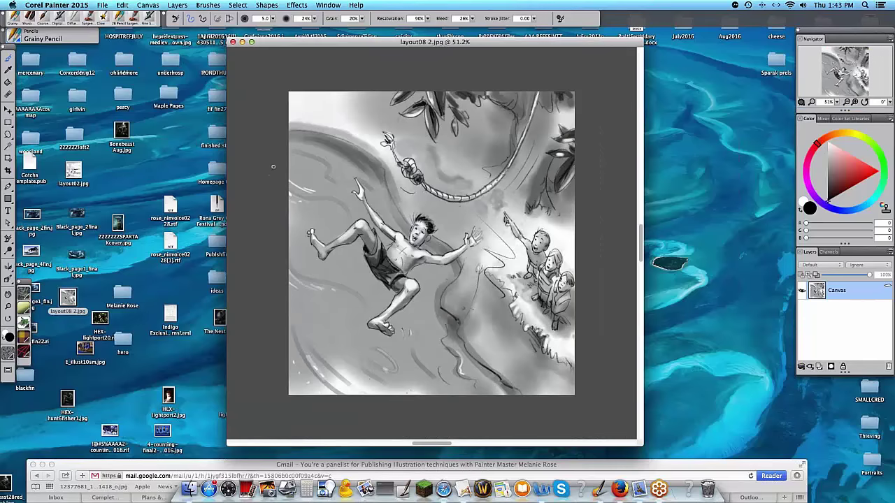
- Select the whole rope-swing sketch on the canvas and place it on a new layer
click(8, 121)
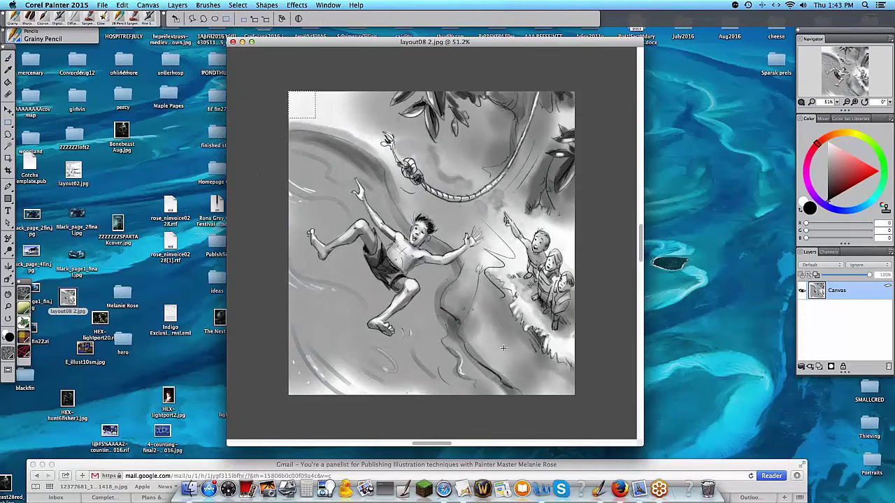
key(super+shift+n)
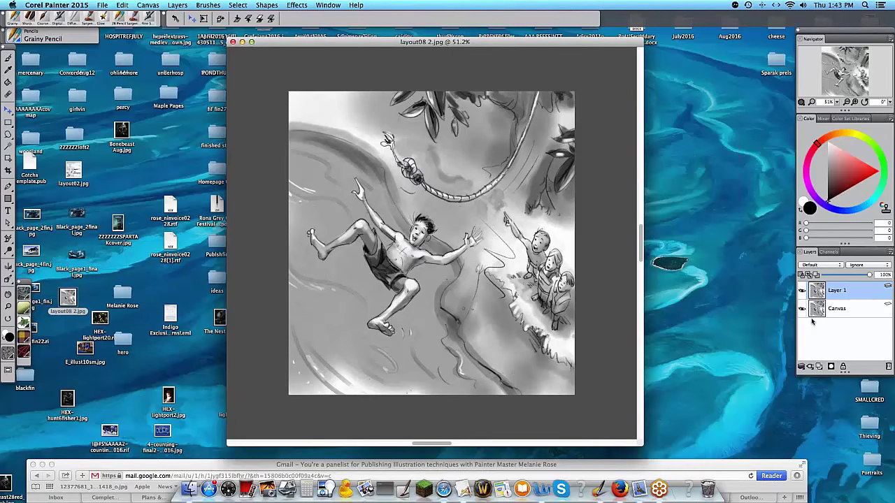
drag(402, 41, 432, 40)
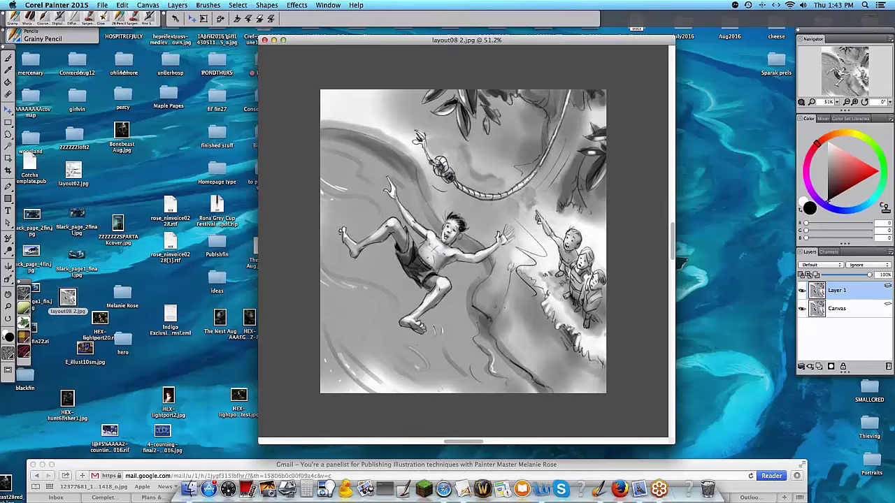
- Add an empty layer above the sketch layer and set its composite method to Gel
click(177, 5)
click(183, 22)
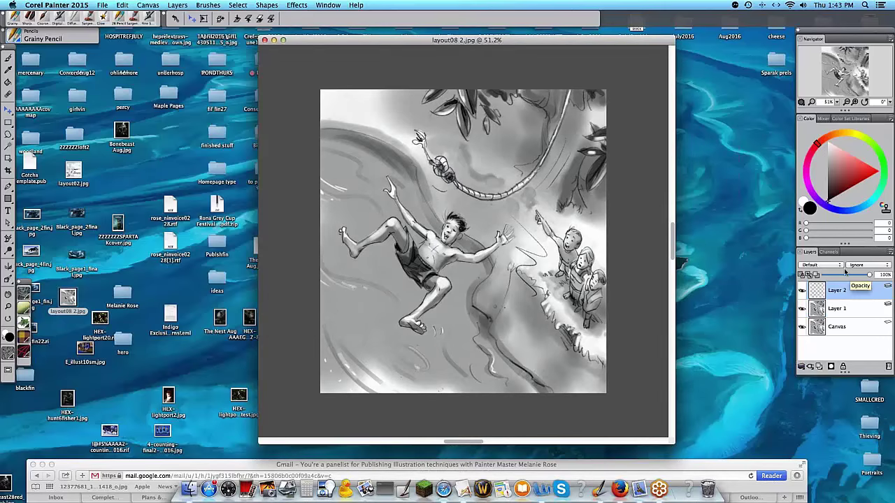
click(821, 265)
click(816, 274)
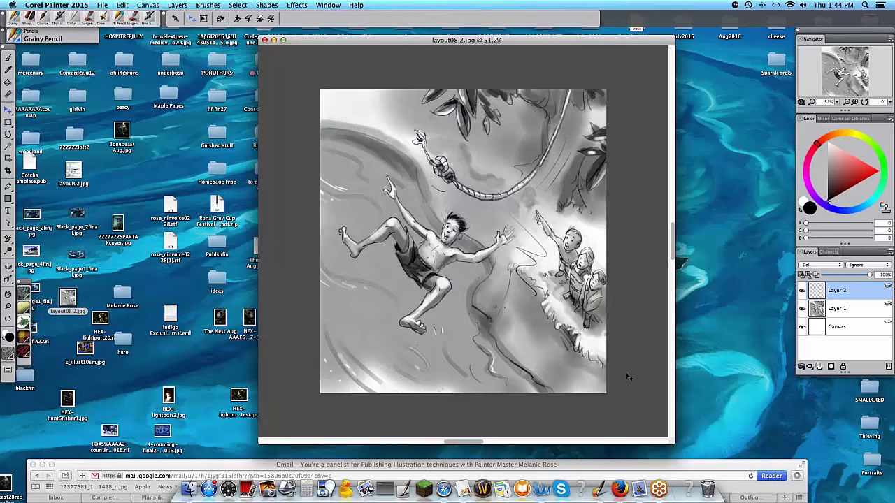
- Fill the empty Gel layer with a dark, muted blue so the whole sketch is tinted
click(852, 210)
click(824, 188)
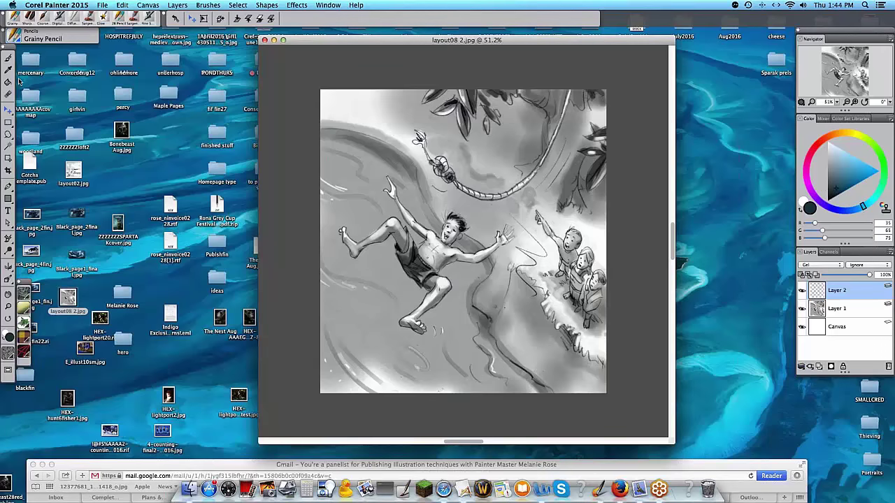
click(8, 83)
click(476, 211)
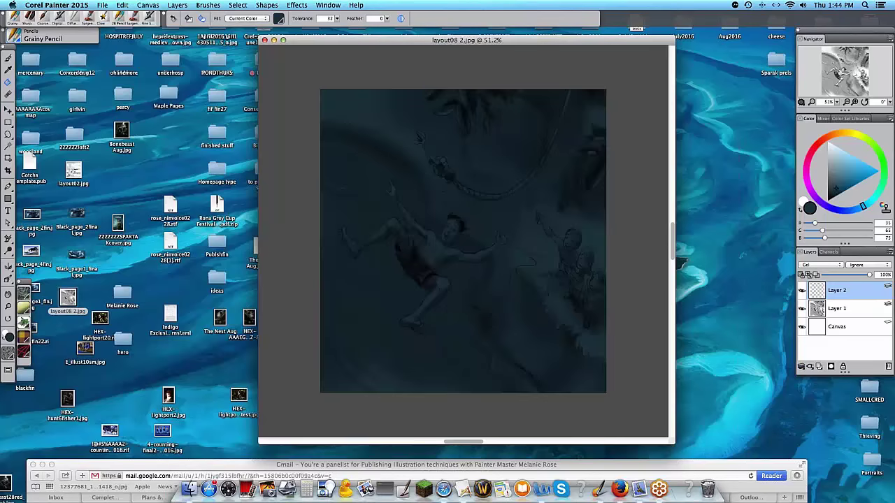
- Paint broad light blue strokes over the water, boy and bank with the Coarse Wet Bristle at size 148.6
click(850, 166)
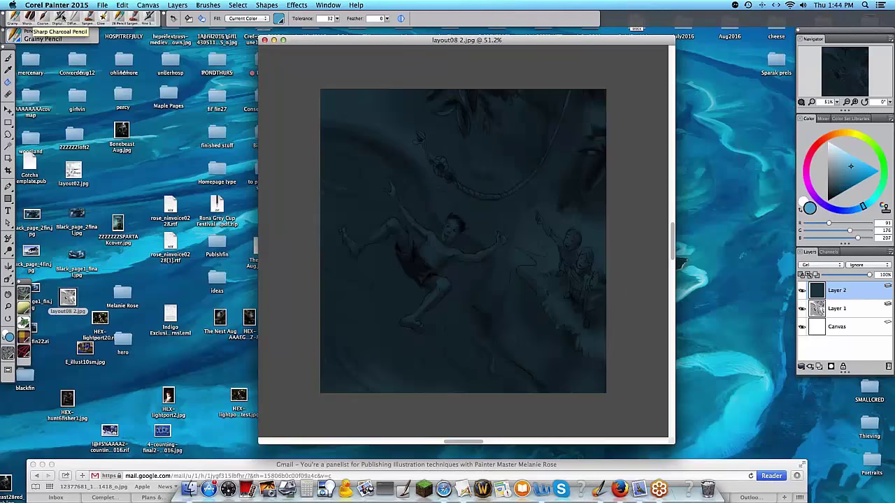
click(101, 24)
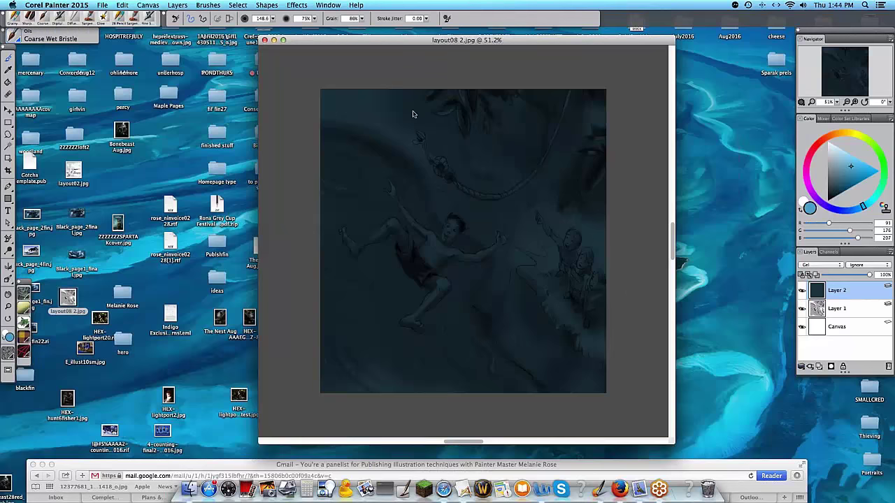
mouse_move(413, 114)
mouse_down()
mouse_move(380, 88)
mouse_move(418, 131)
mouse_move(382, 125)
mouse_move(486, 247)
mouse_move(404, 176)
mouse_move(550, 294)
mouse_up()
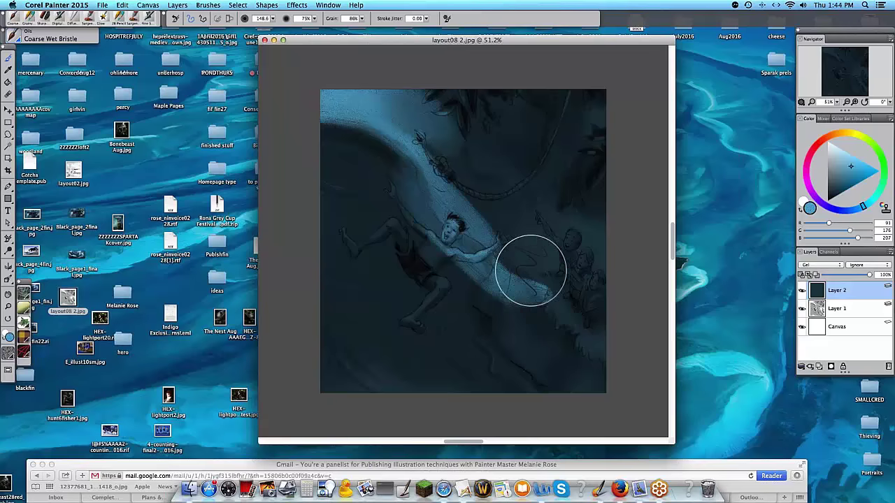
mouse_move(434, 203)
mouse_down()
mouse_move(300, 124)
mouse_move(359, 135)
mouse_move(307, 187)
mouse_up()
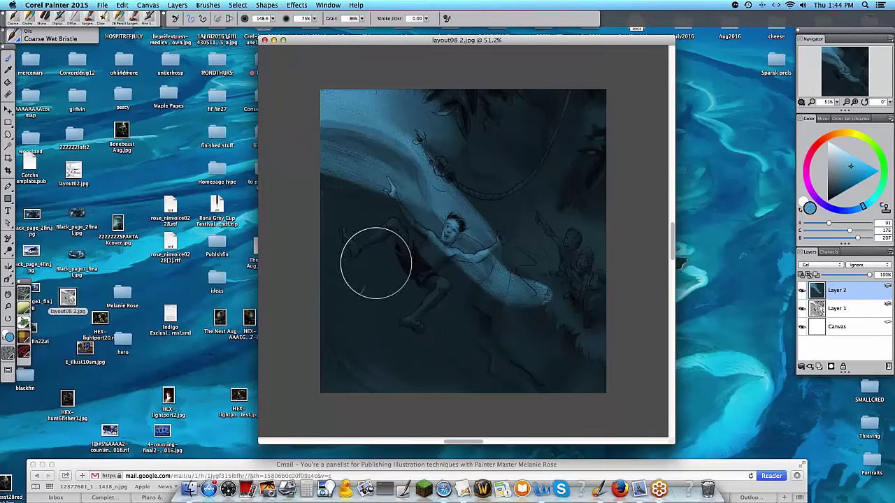
mouse_move(376, 262)
mouse_down()
mouse_move(449, 250)
mouse_move(560, 360)
mouse_move(502, 287)
mouse_move(517, 280)
mouse_move(586, 386)
mouse_move(596, 344)
mouse_move(327, 245)
mouse_move(465, 297)
mouse_move(405, 296)
mouse_move(378, 245)
mouse_move(524, 384)
mouse_move(438, 309)
mouse_move(422, 348)
mouse_move(360, 294)
mouse_move(407, 272)
mouse_move(464, 185)
mouse_move(529, 207)
mouse_move(550, 275)
mouse_move(562, 215)
mouse_move(505, 173)
mouse_up()
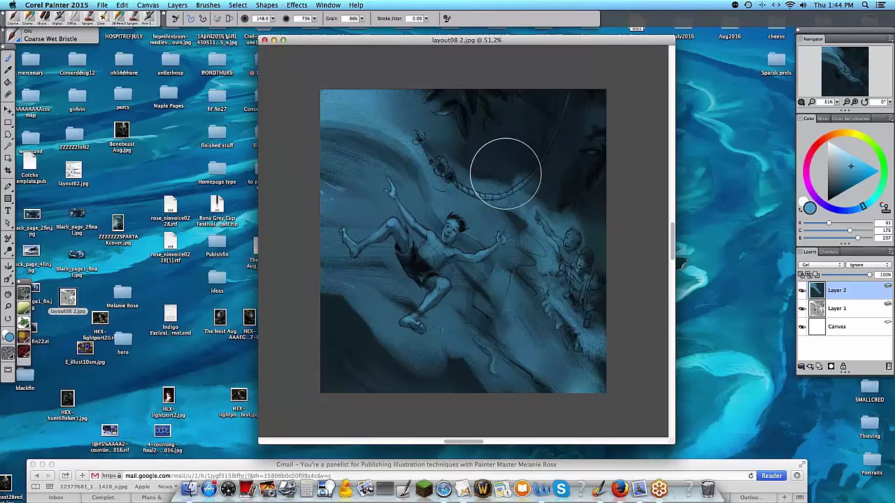
- Paint the falling boy's torso, arms and legs in warm skin tones, using a lighter orange tone and brush size 39.6 for the limbs
click(834, 134)
click(847, 171)
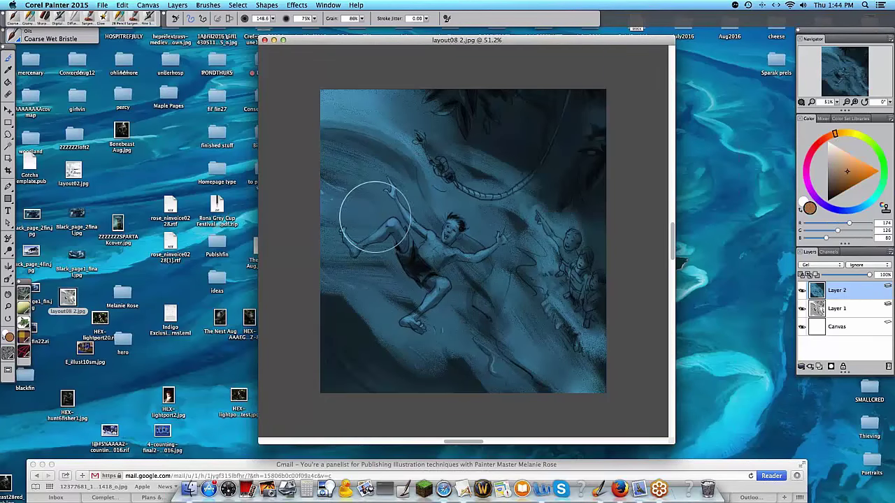
mouse_move(439, 248)
mouse_down()
mouse_move(426, 254)
mouse_move(433, 238)
mouse_up()
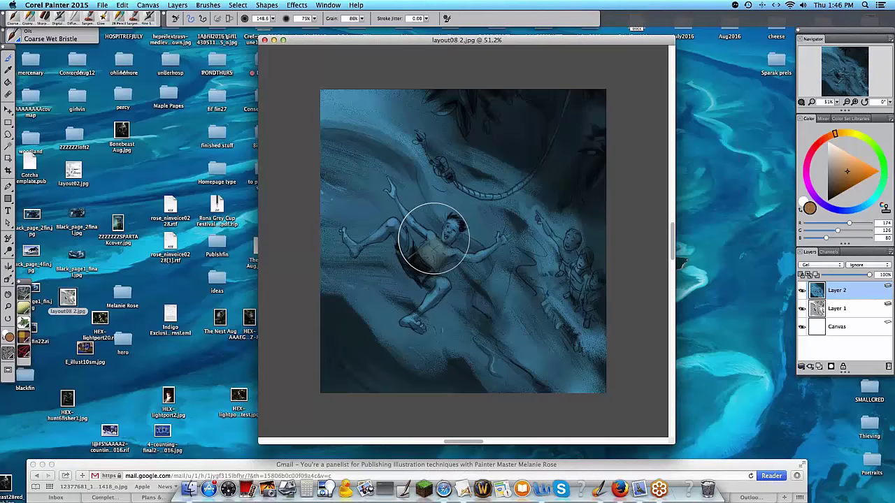
alt+click(433, 238)
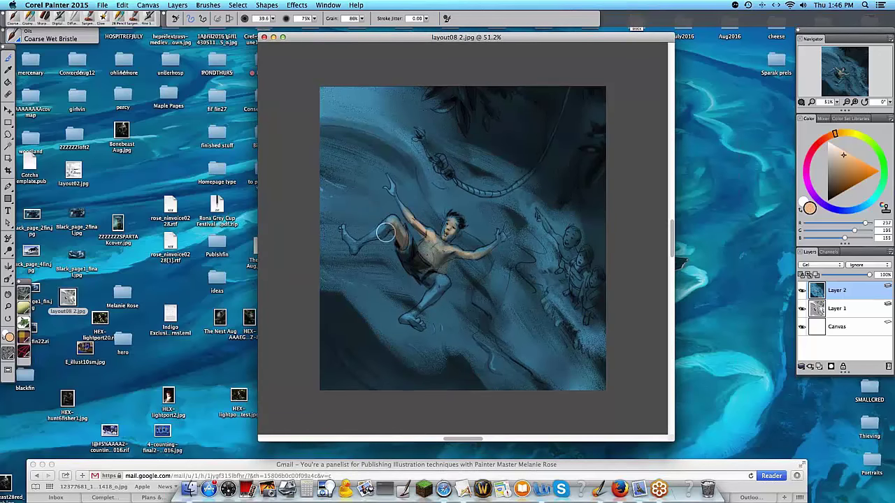
mouse_move(392, 222)
mouse_down()
mouse_move(355, 248)
mouse_move(344, 236)
mouse_up()
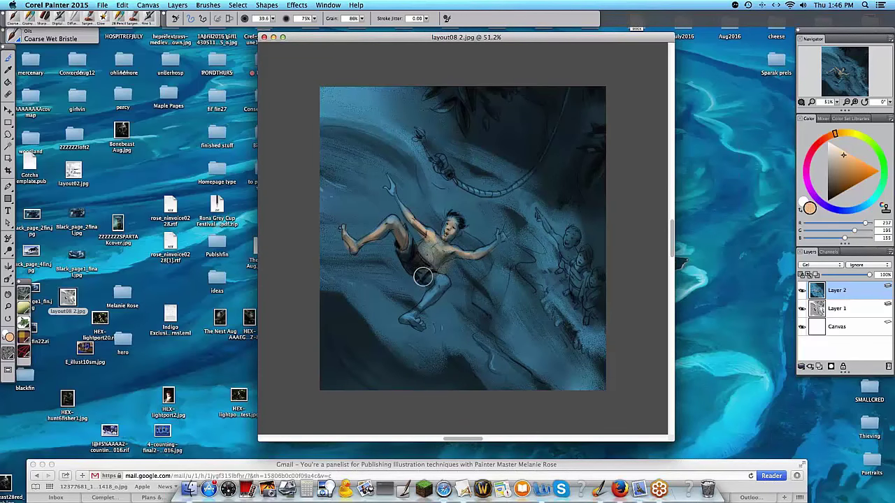
mouse_move(441, 280)
mouse_down()
mouse_move(412, 318)
mouse_move(410, 305)
mouse_up()
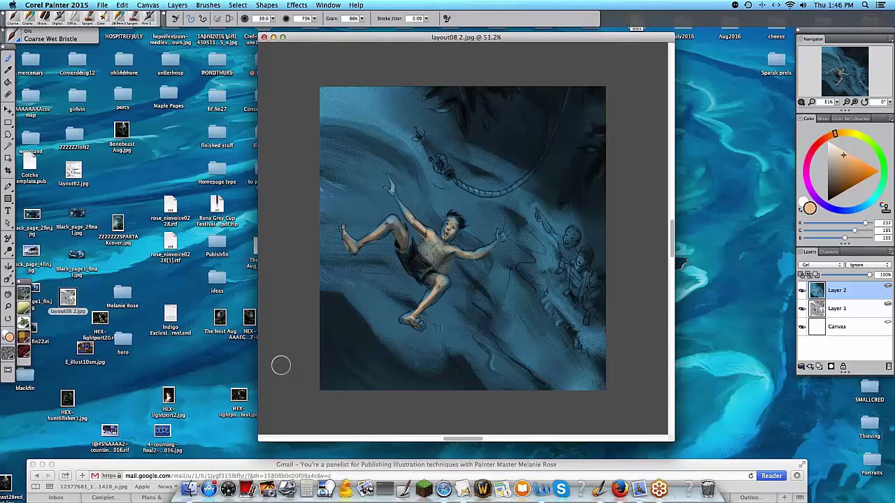
- With brush size 121.6, paint the foliage behind the rope green and the sketch's upper-left corner dark yellow
click(878, 193)
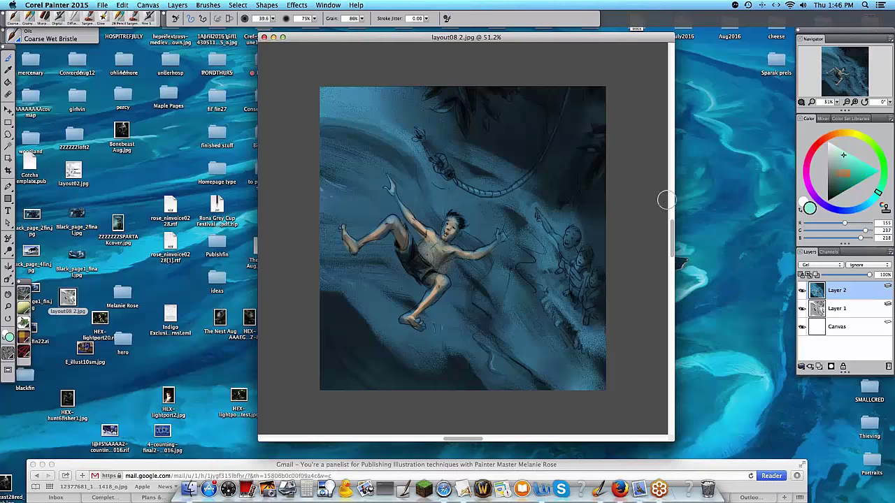
click(883, 170)
click(849, 183)
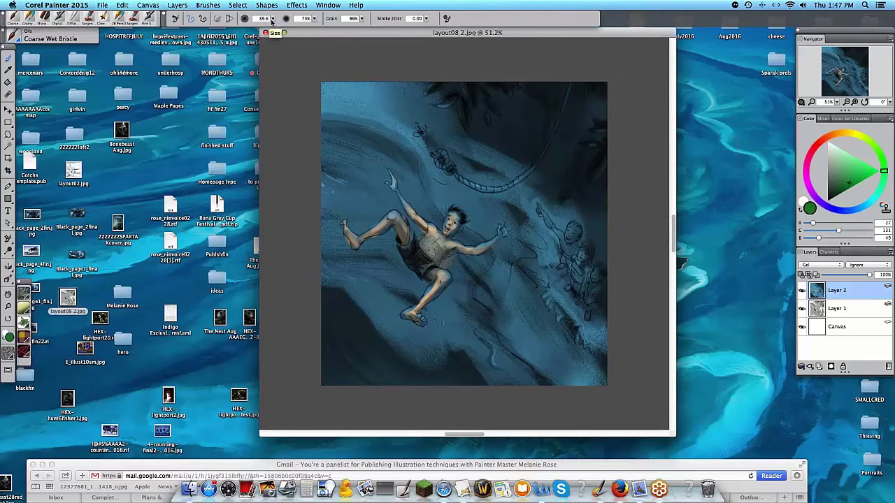
drag(288, 24, 308, 24)
mouse_move(473, 140)
mouse_down()
mouse_move(479, 156)
mouse_move(455, 116)
mouse_up()
mouse_move(408, 88)
mouse_down()
mouse_move(465, 108)
mouse_move(448, 103)
mouse_move(483, 87)
mouse_move(500, 98)
mouse_move(547, 92)
mouse_move(491, 122)
mouse_move(526, 142)
mouse_move(532, 101)
mouse_move(597, 70)
mouse_move(491, 198)
mouse_up()
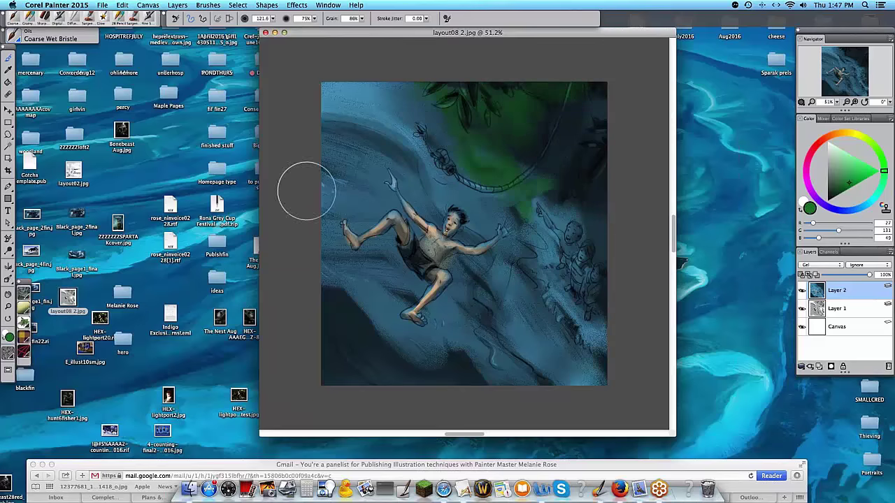
click(841, 141)
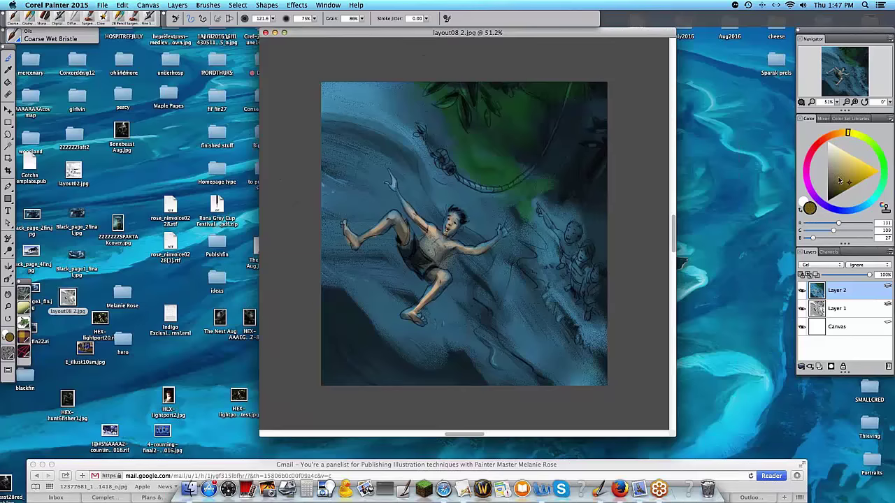
mouse_move(391, 119)
mouse_down()
mouse_move(415, 140)
mouse_move(345, 100)
mouse_move(393, 94)
mouse_move(377, 87)
mouse_up()
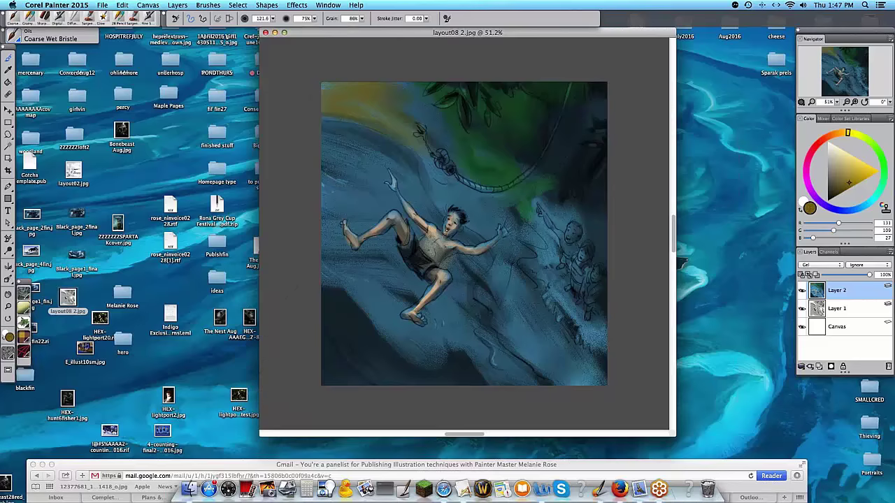
- Paint the rope and its knot pale yellow with a small Coarse Wet Bristle, reducing the size from 33.8 to 19.7 for the thin curve
click(844, 152)
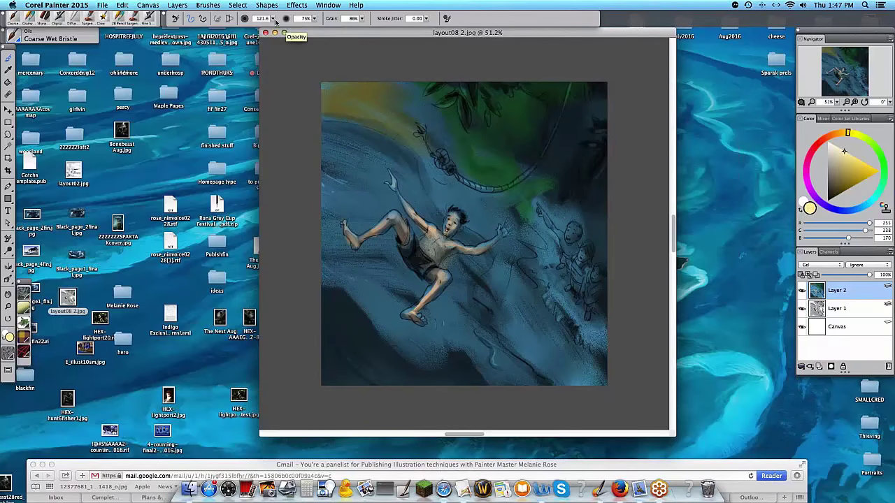
drag(276, 22, 260, 27)
drag(570, 73, 556, 137)
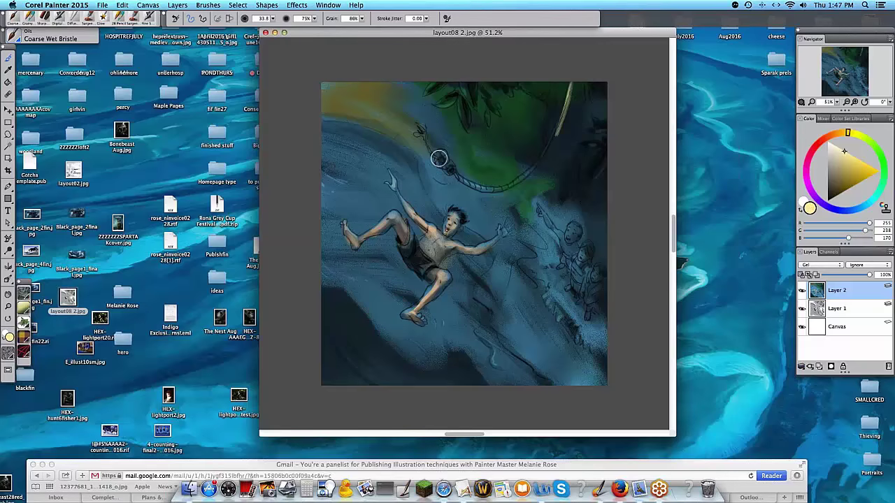
drag(439, 158, 452, 170)
drag(312, 40, 313, 34)
mouse_move(837, 103)
mouse_down()
mouse_move(824, 105)
mouse_move(842, 106)
mouse_up()
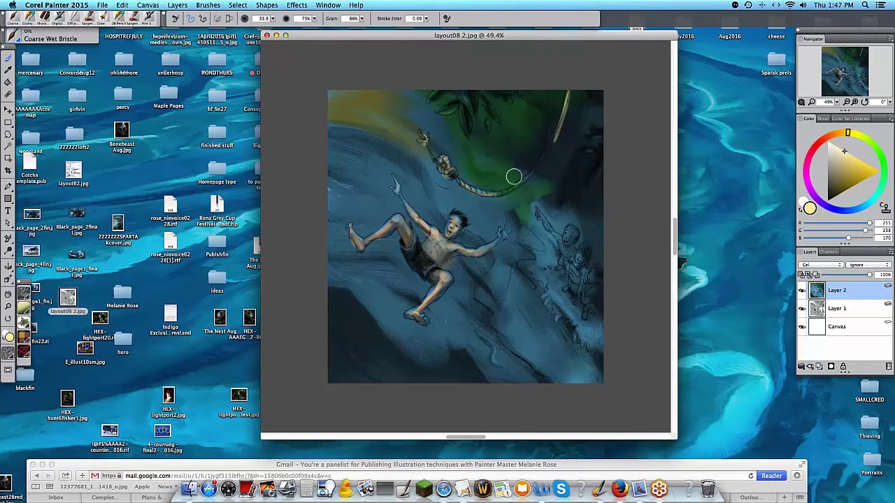
key([)
key([)
key([)
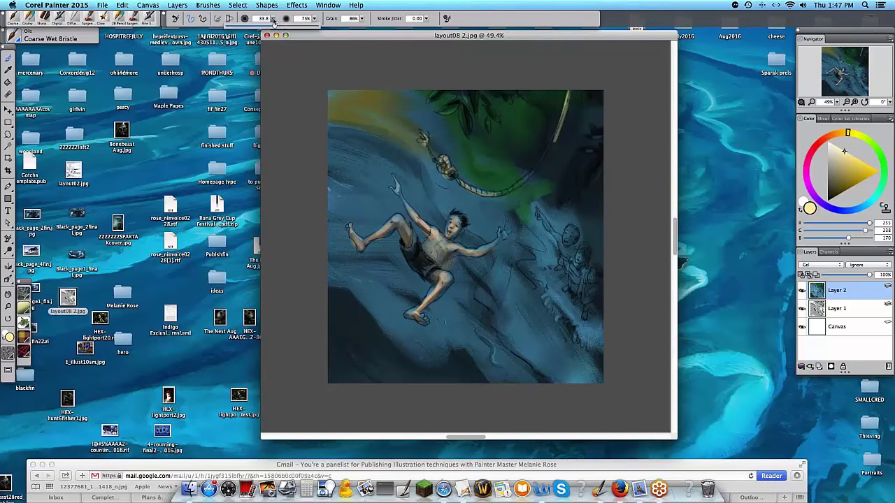
mouse_move(550, 134)
mouse_down()
mouse_move(521, 183)
mouse_move(538, 162)
mouse_move(521, 182)
mouse_move(492, 192)
mouse_up()
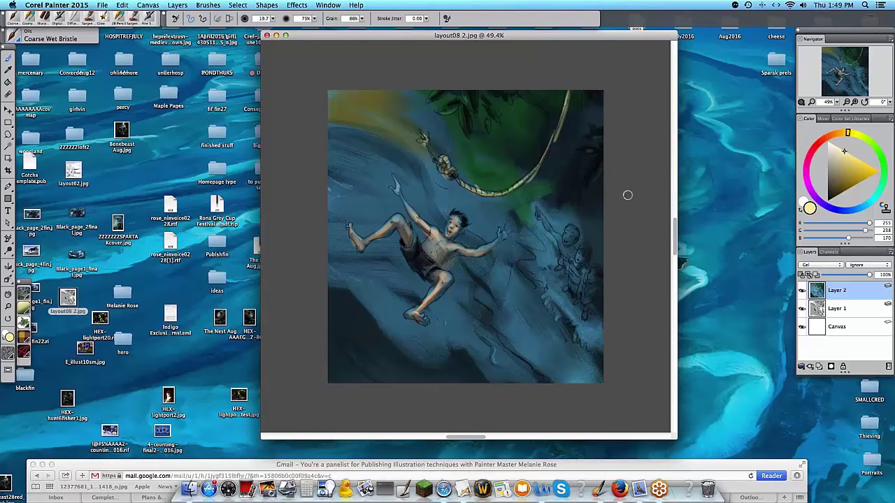
- Paint the boy's hands, face and chest in a pinker skin tone, RGB 255, 194, 170
click(831, 135)
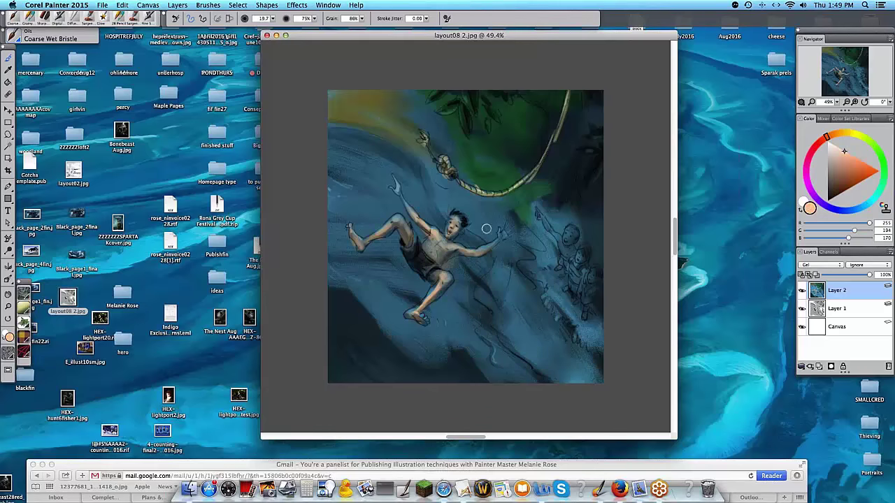
drag(499, 233, 506, 233)
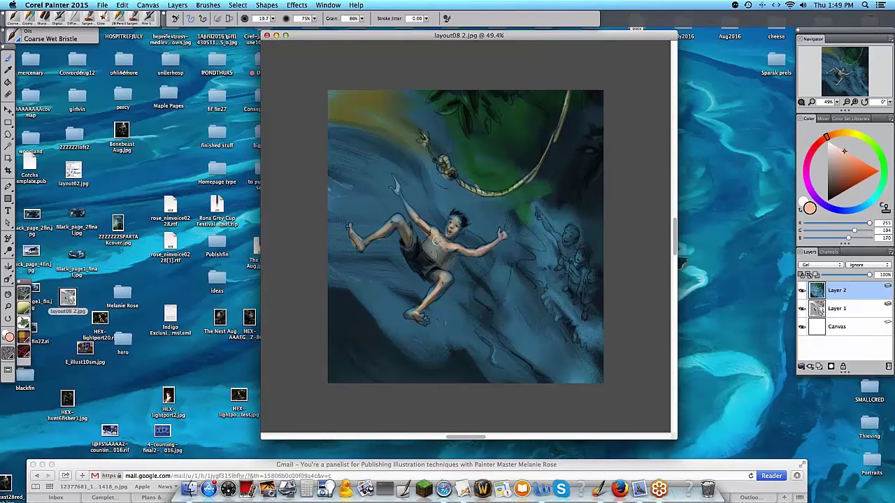
mouse_move(445, 225)
mouse_down()
mouse_move(451, 221)
mouse_move(451, 229)
mouse_up()
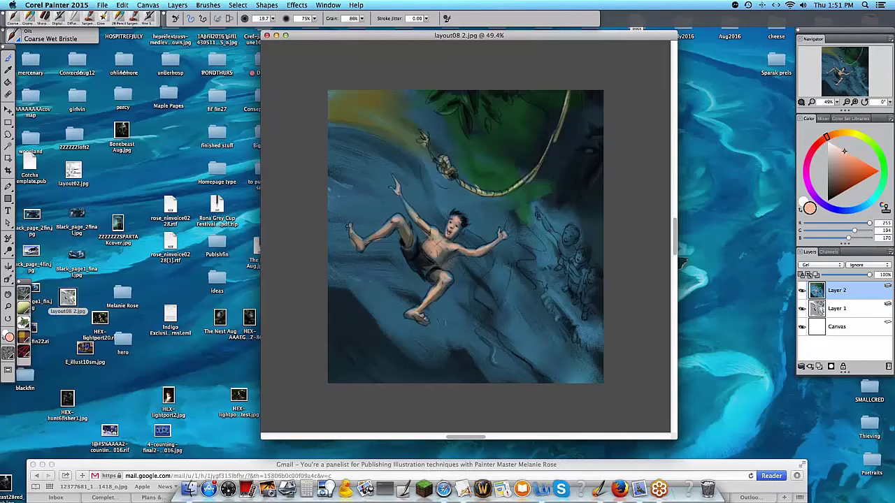
- Close the layout08 2.jpg painting without saving the changes
drag(317, 36, 321, 38)
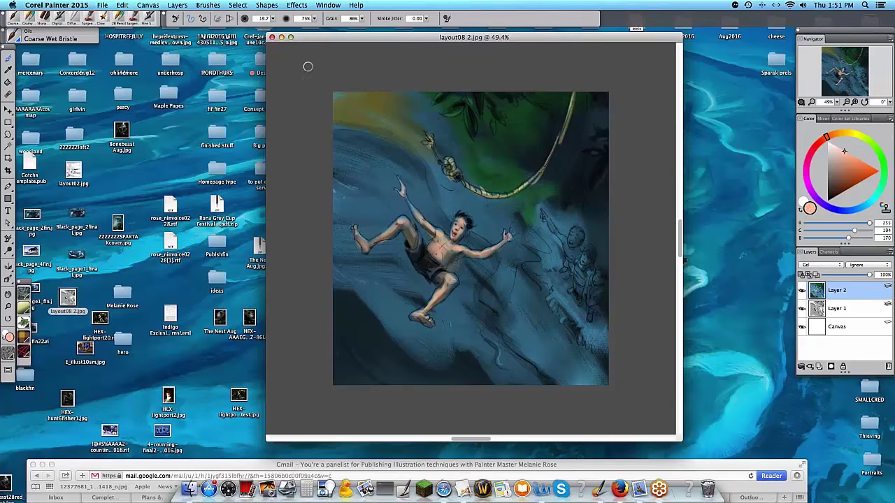
click(272, 37)
click(400, 168)
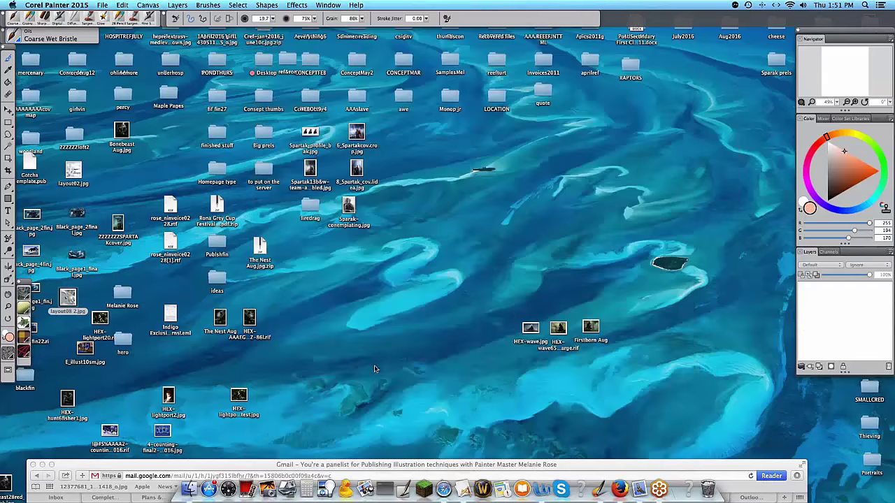
- Switch to Finder, open the desktop folder named after the artist, and look through its artwork thumbnails for the 4-counting hockey illustration
click(369, 367)
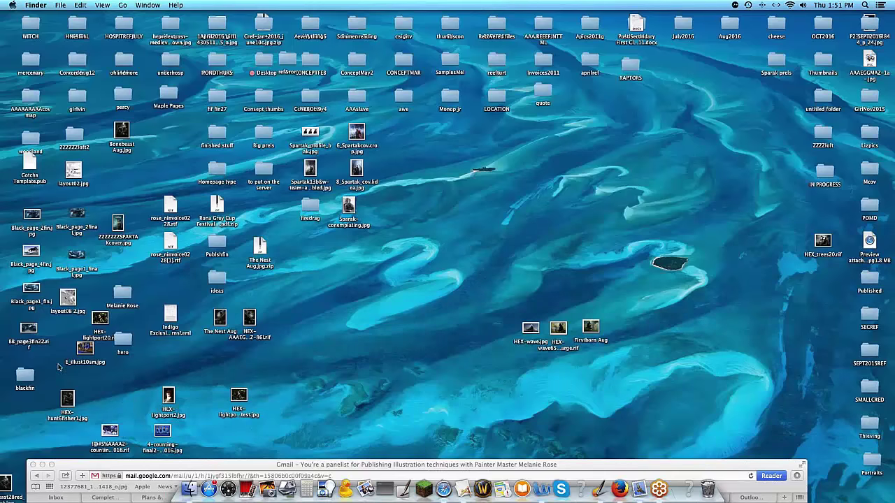
double_click(122, 294)
scroll(835, 348, down, 5)
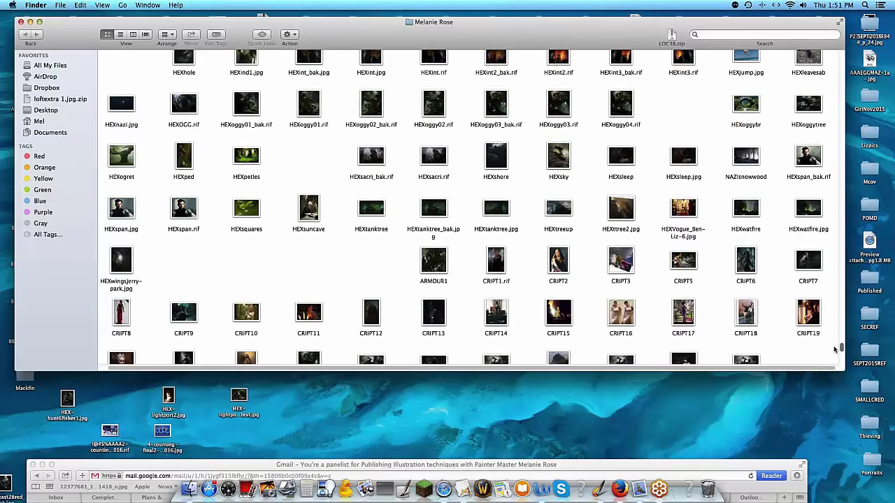
scroll(834, 353, down, 5)
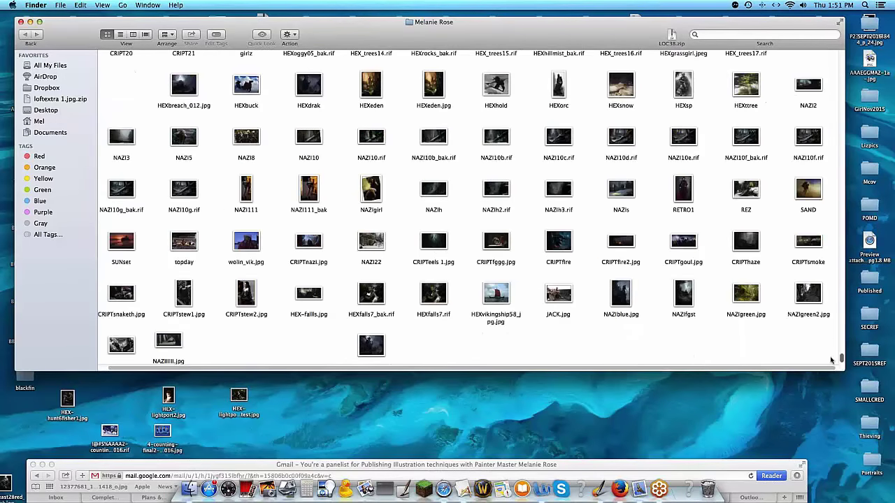
scroll(831, 360, down, 1)
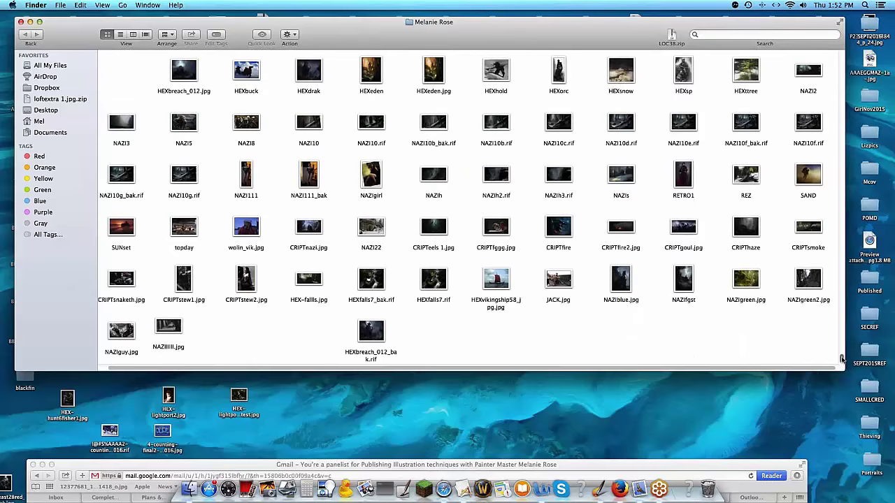
scroll(842, 359, up, 3)
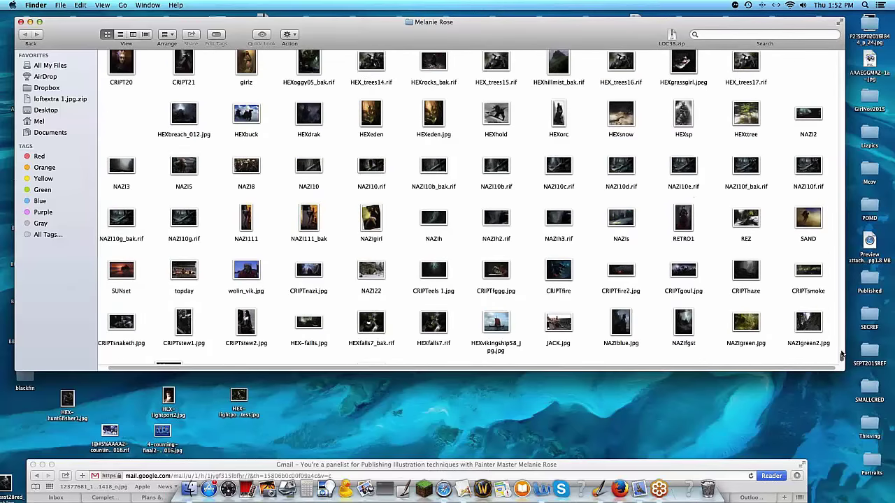
scroll(842, 356, up, 10)
drag(843, 348, 846, 341)
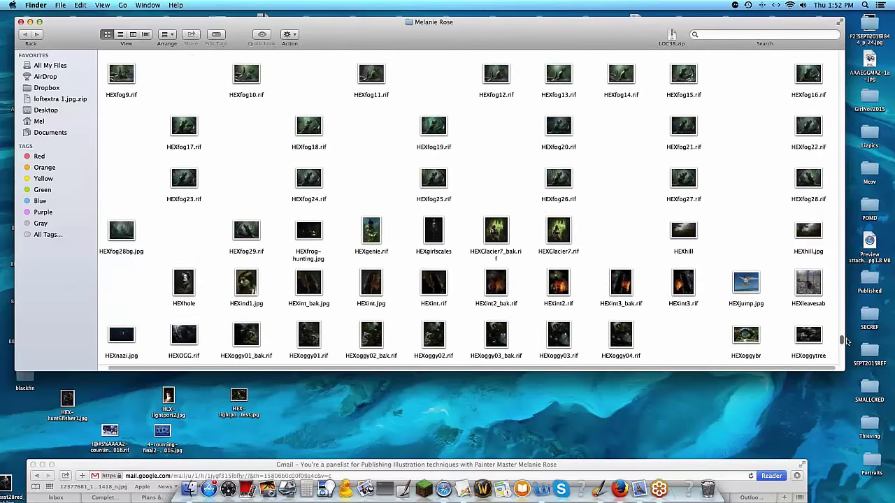
scroll(846, 342, down, 3)
scroll(848, 343, down, 5)
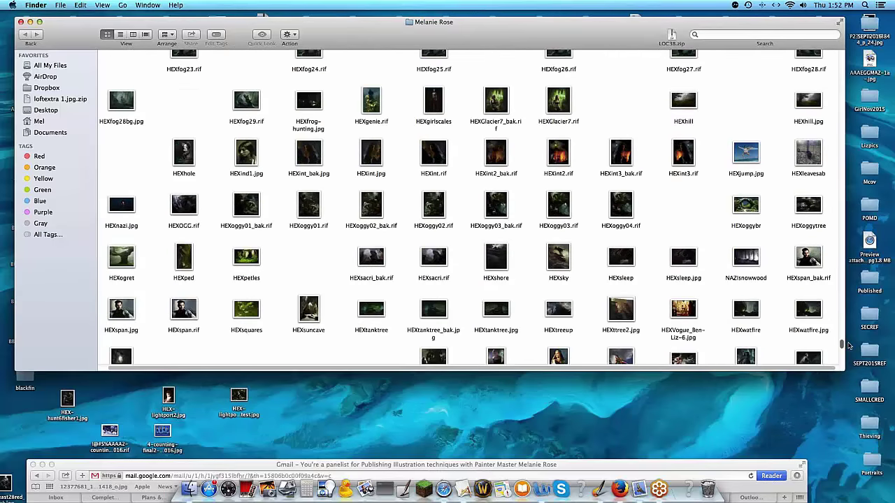
scroll(848, 346, down, 3)
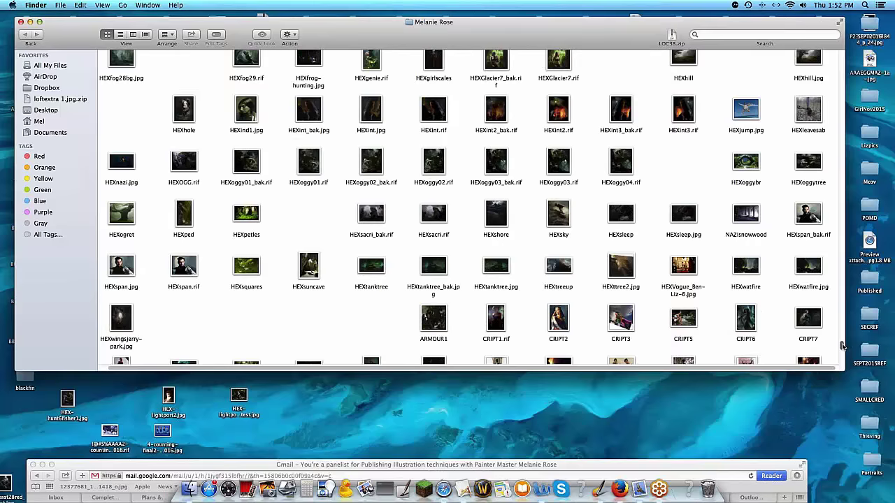
scroll(843, 346, down, 1)
scroll(843, 346, down, 1)
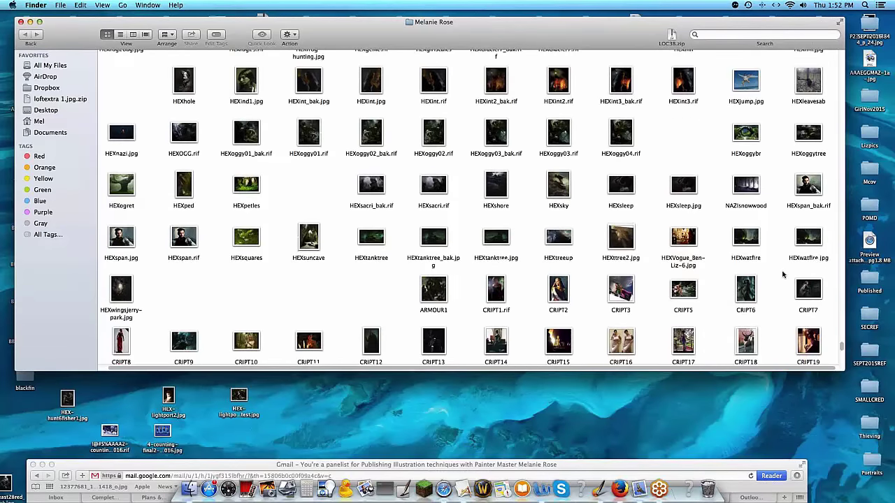
click(842, 316)
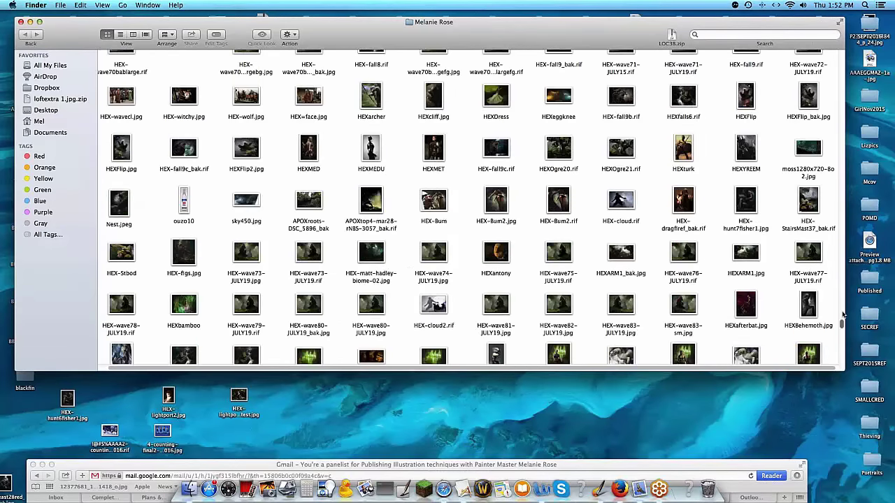
drag(842, 316, 859, 275)
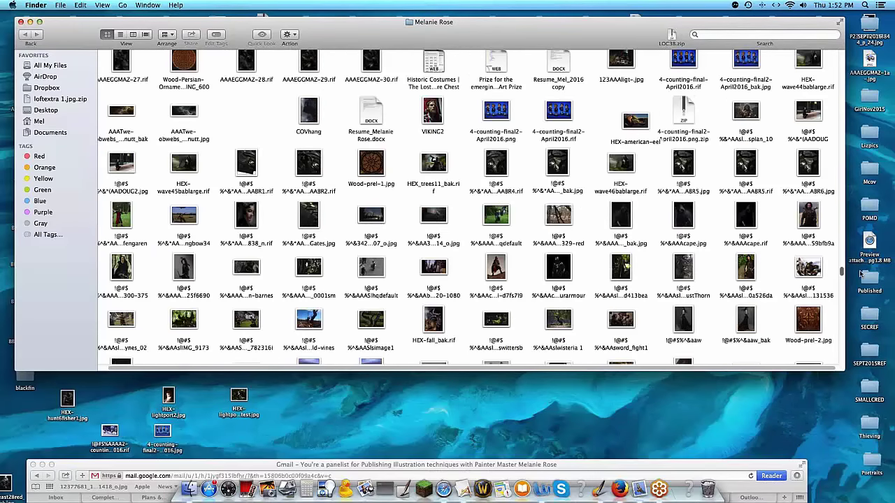
drag(862, 272, 862, 268)
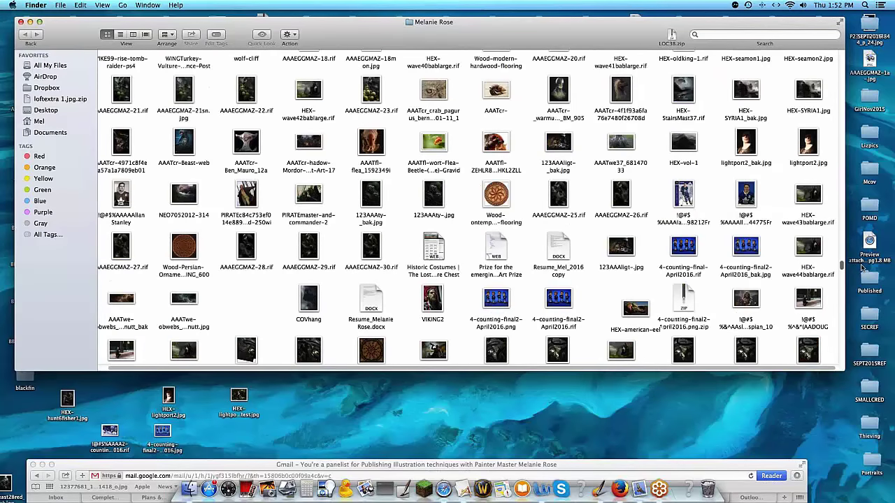
scroll(627, 304, up, 1)
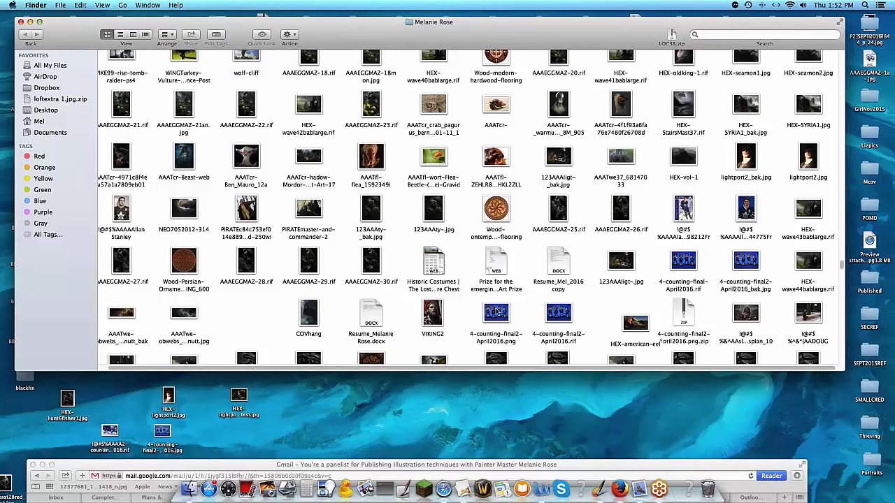
- Open 4-counting-final-April2016.rif in Painter and compare the third hockey figure's head with Layer 1 hidden and shown again
double_click(683, 262)
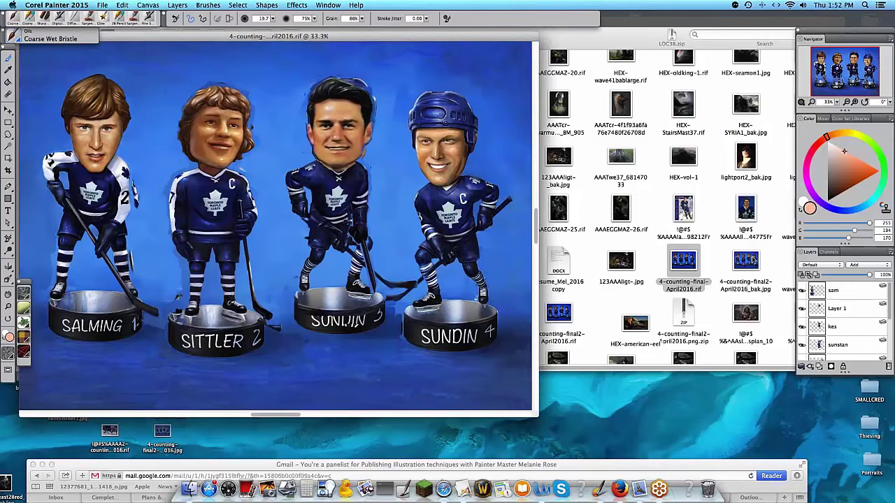
click(803, 308)
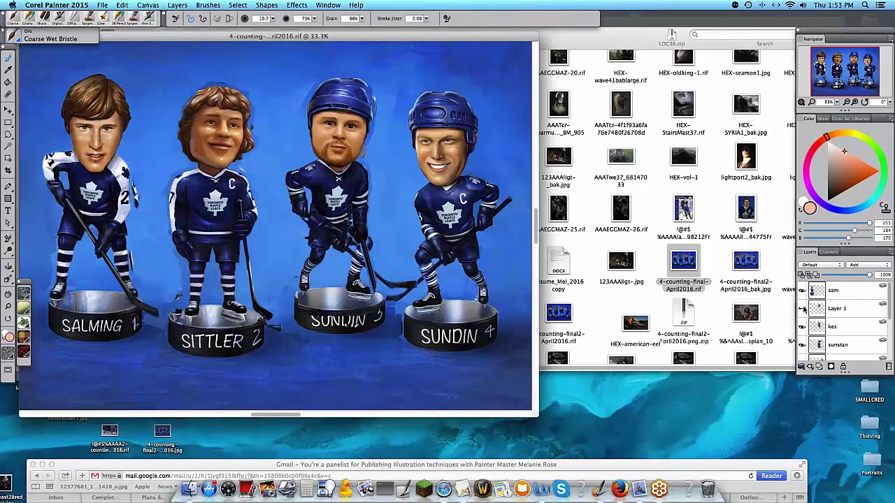
click(803, 309)
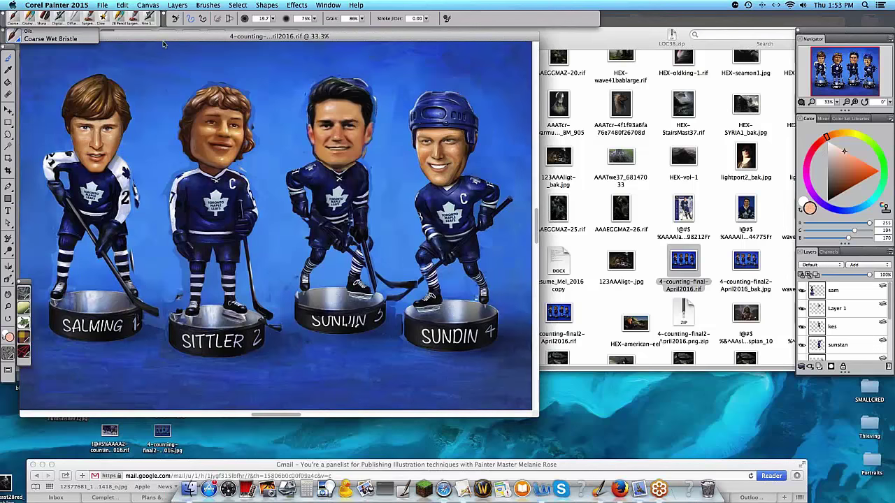
drag(163, 44, 276, 50)
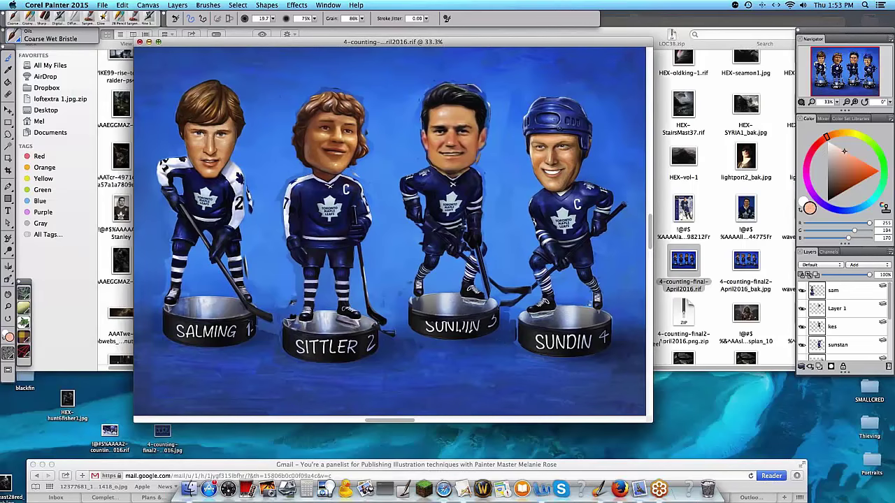
- Close the 4-counting-final-April2016.rif painting without saving the changes
click(139, 42)
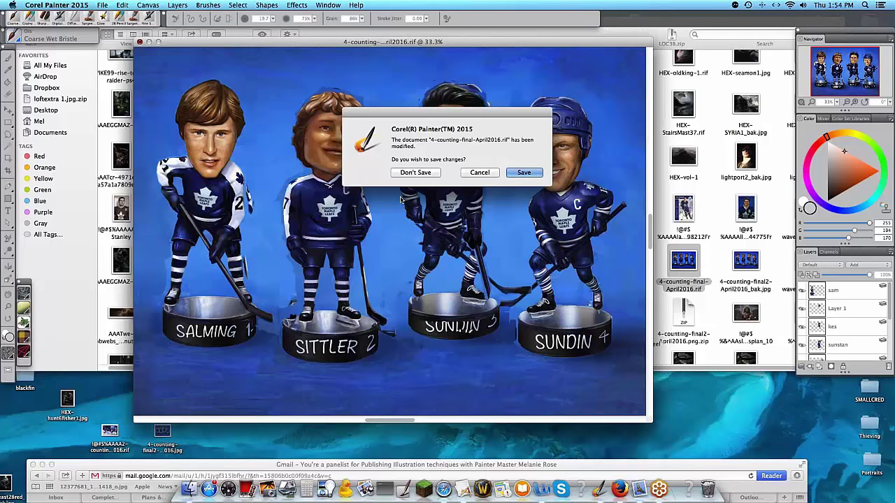
click(482, 173)
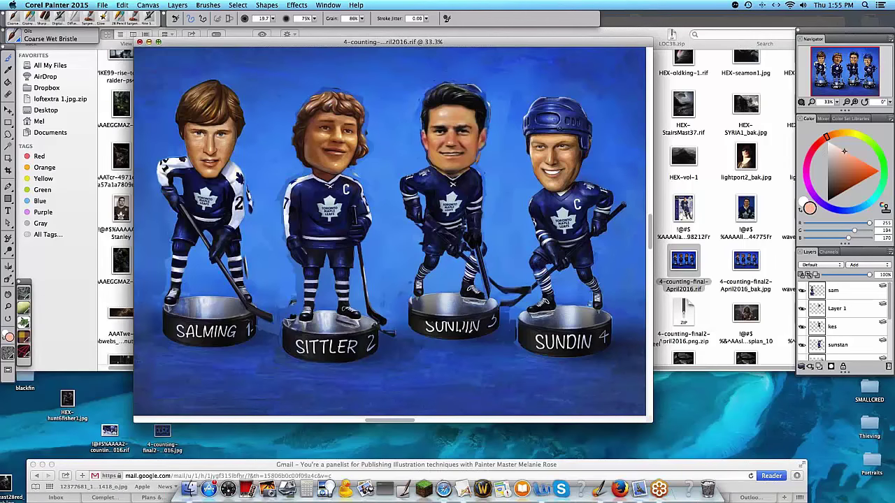
click(140, 42)
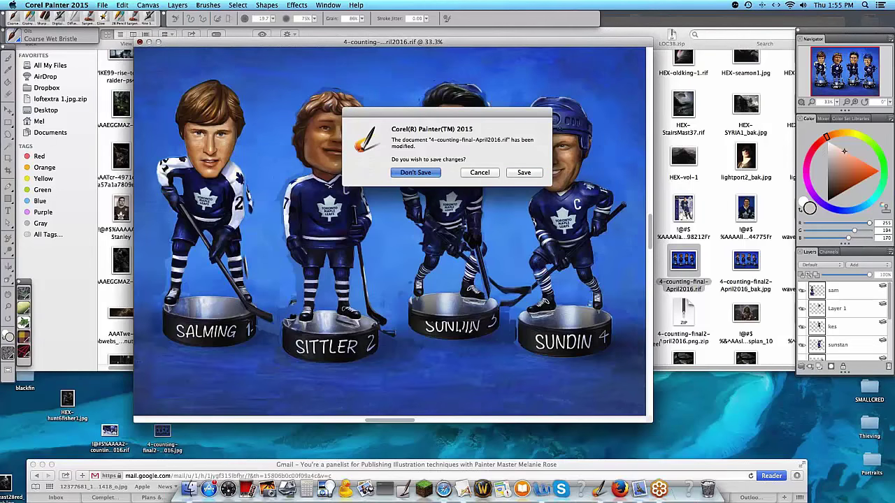
key(Return)
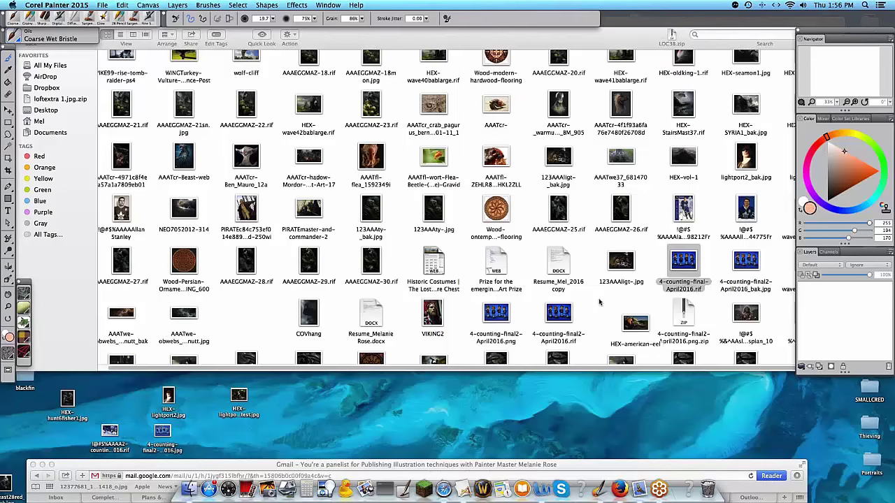
- Return to the artwork folder in Finder, reposition its window, and browse the HEX illustration thumbnails further down
click(624, 37)
drag(624, 36, 593, 53)
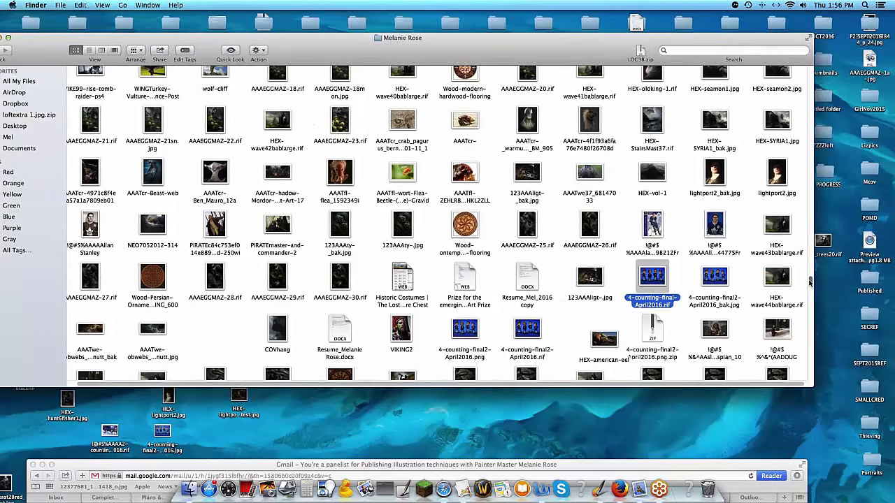
drag(810, 282, 805, 340)
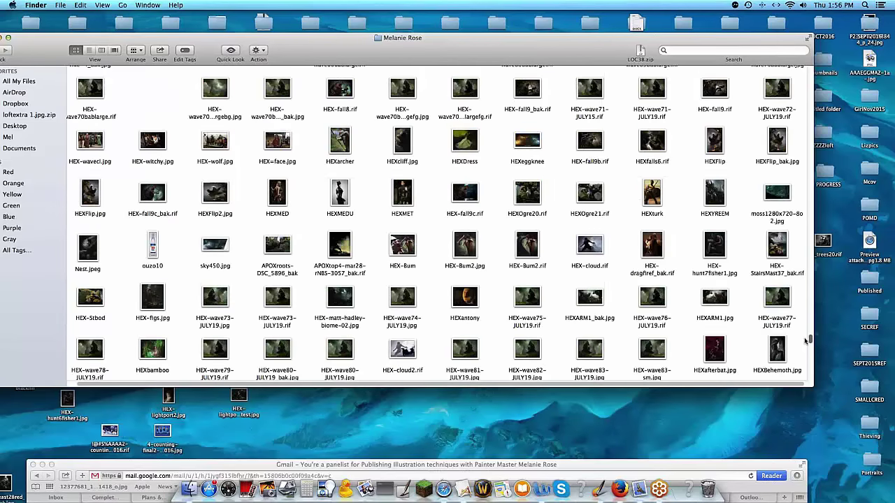